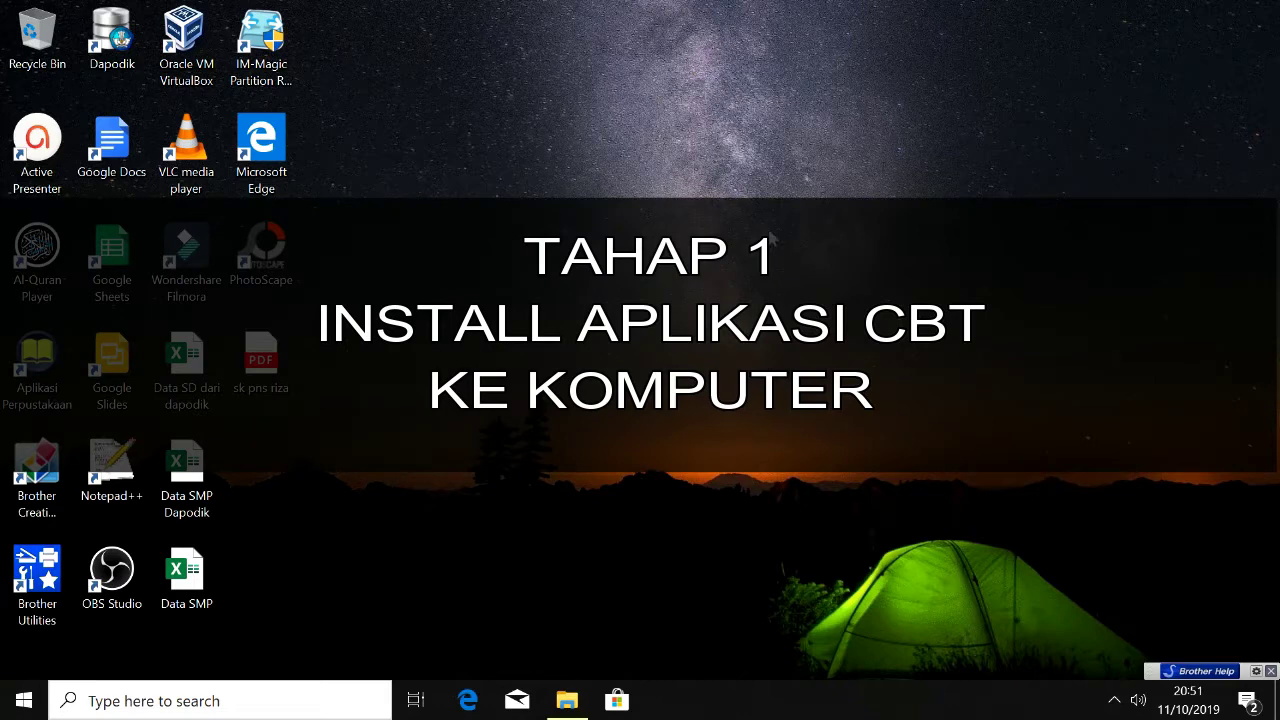
# Step: Select the Beesmart archive and the XAMPP installer on USB Drive (E:) and copy them
pyautogui.click(568, 699)
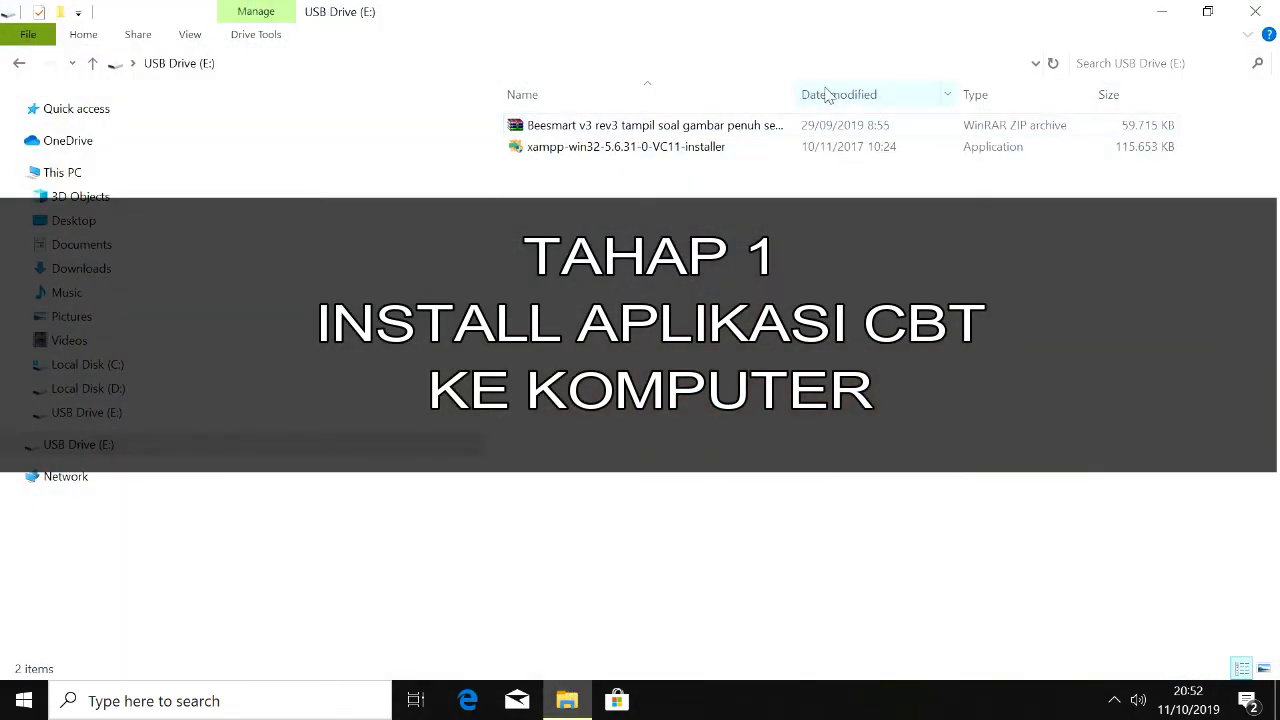
pyautogui.moveTo(797, 86); pyautogui.dragTo(900, 80)
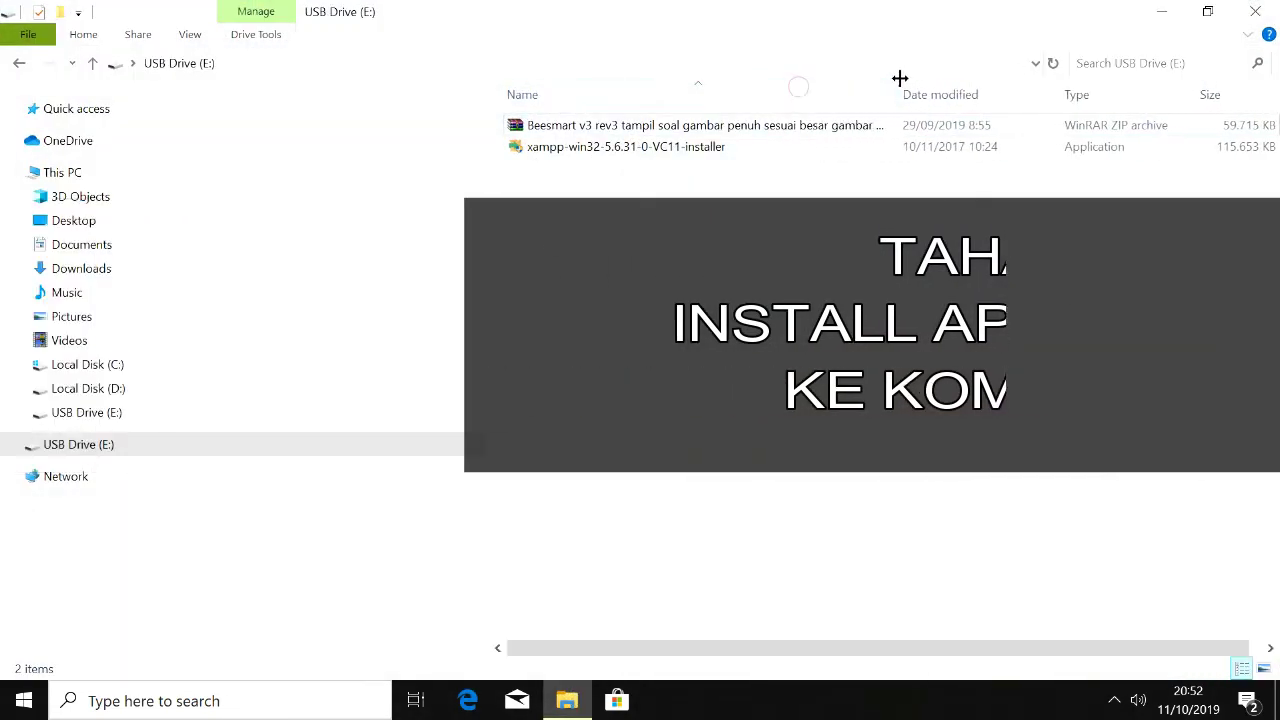
pyautogui.click(700, 160)
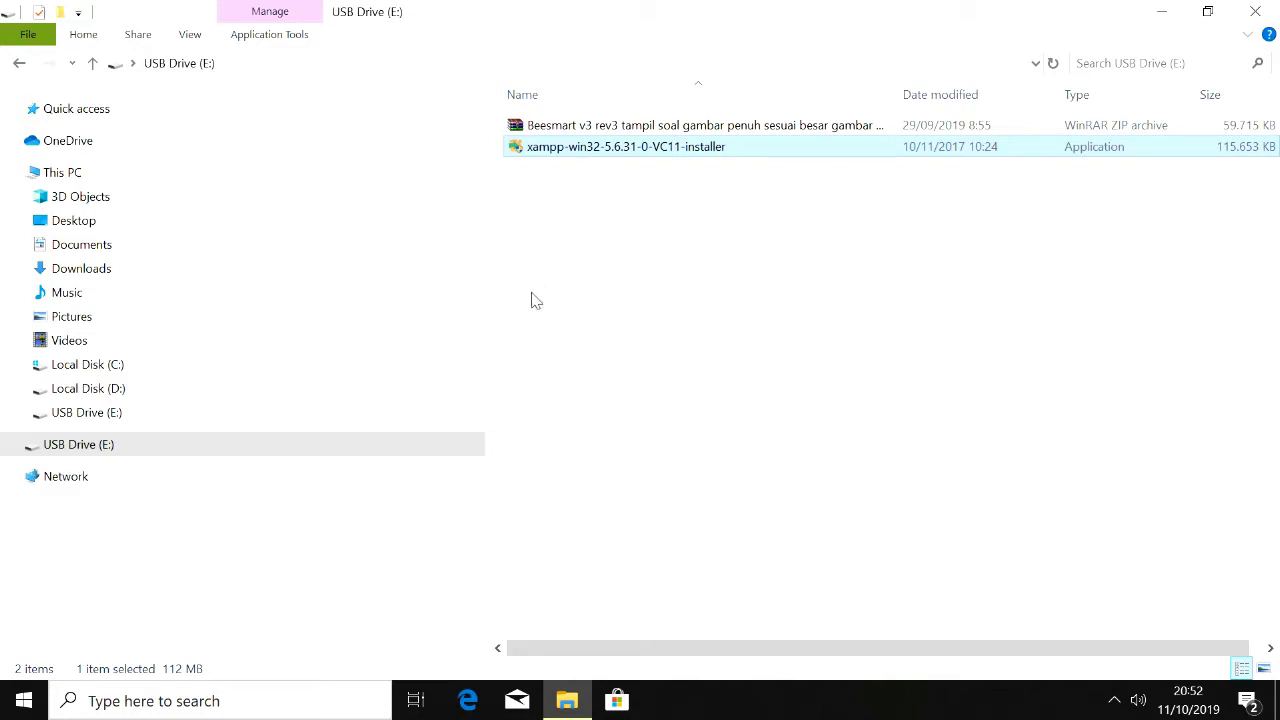
pyautogui.click(582, 128)
pyautogui.hotkey('ctrl', 'a')
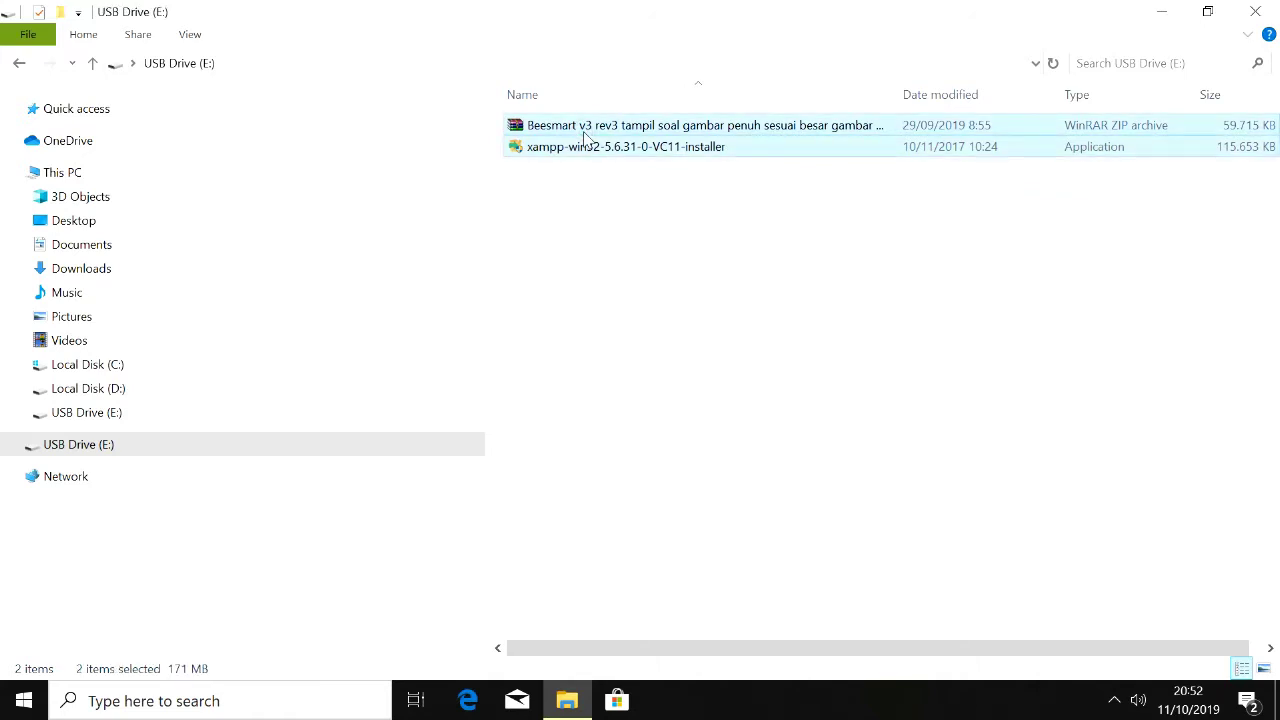
pyautogui.rightClick(584, 131)
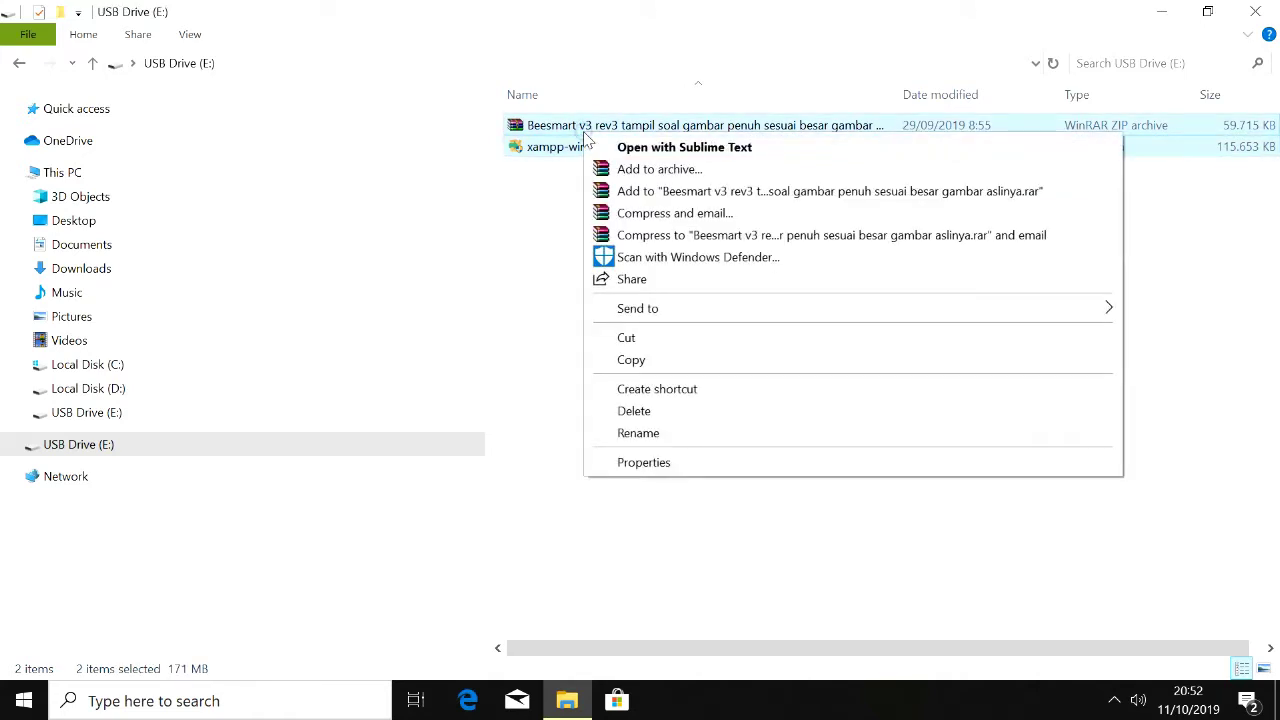
pyautogui.click(628, 360)
# Step: Paste both files into Local Disk (D:)
pyautogui.click(88, 388)
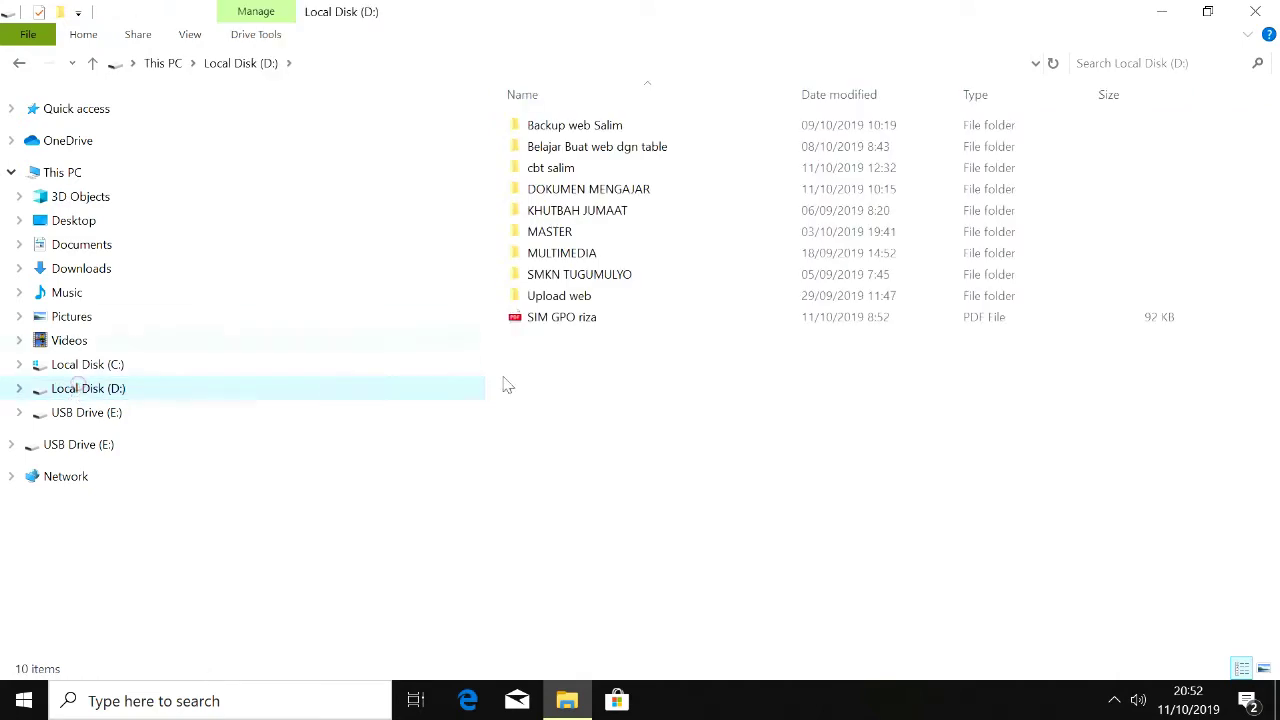
pyautogui.rightClick(621, 488)
pyautogui.click(676, 360)
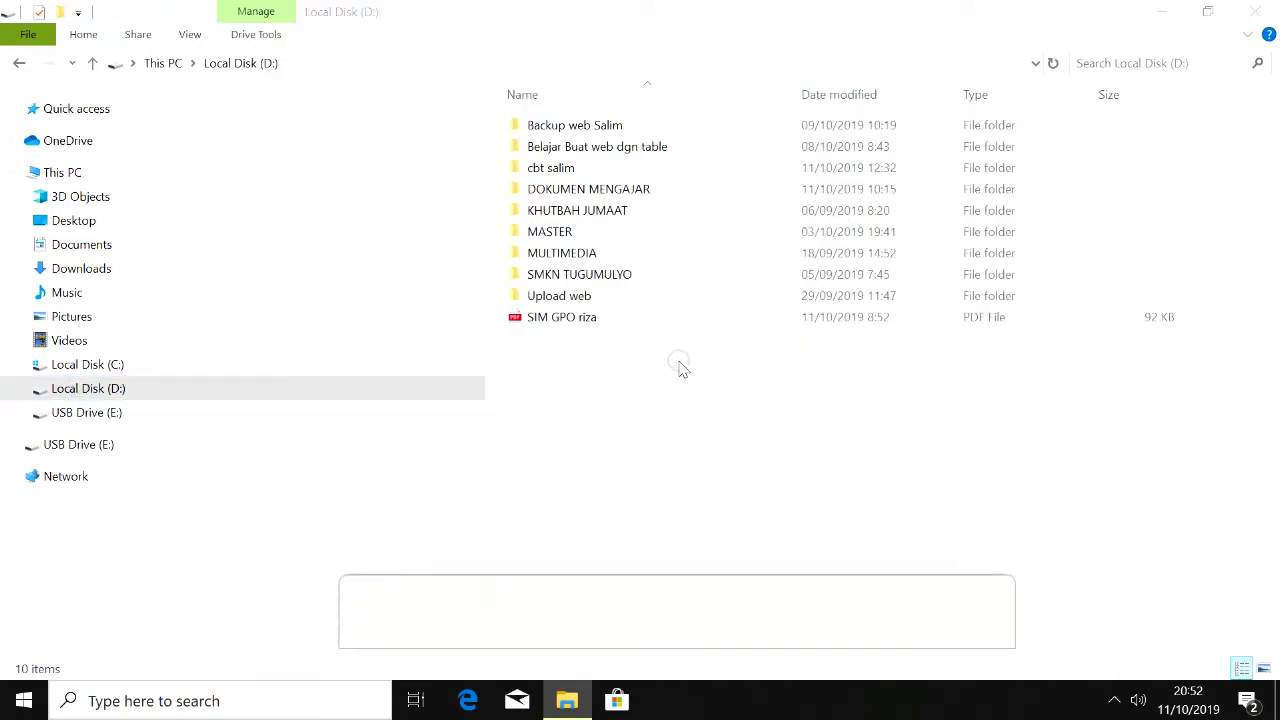
pyautogui.click(649, 412)
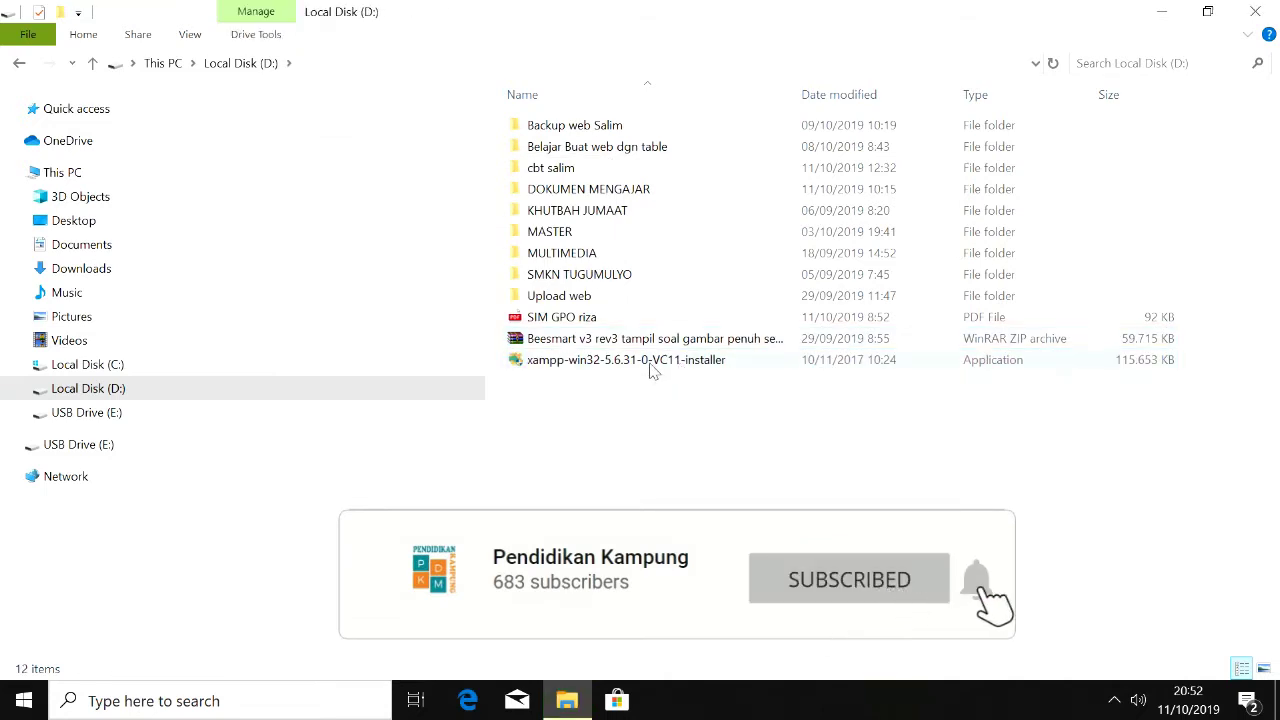
# Step: Run the XAMPP installer with default components and C:\xampp as the install folder
pyautogui.click(649, 364)
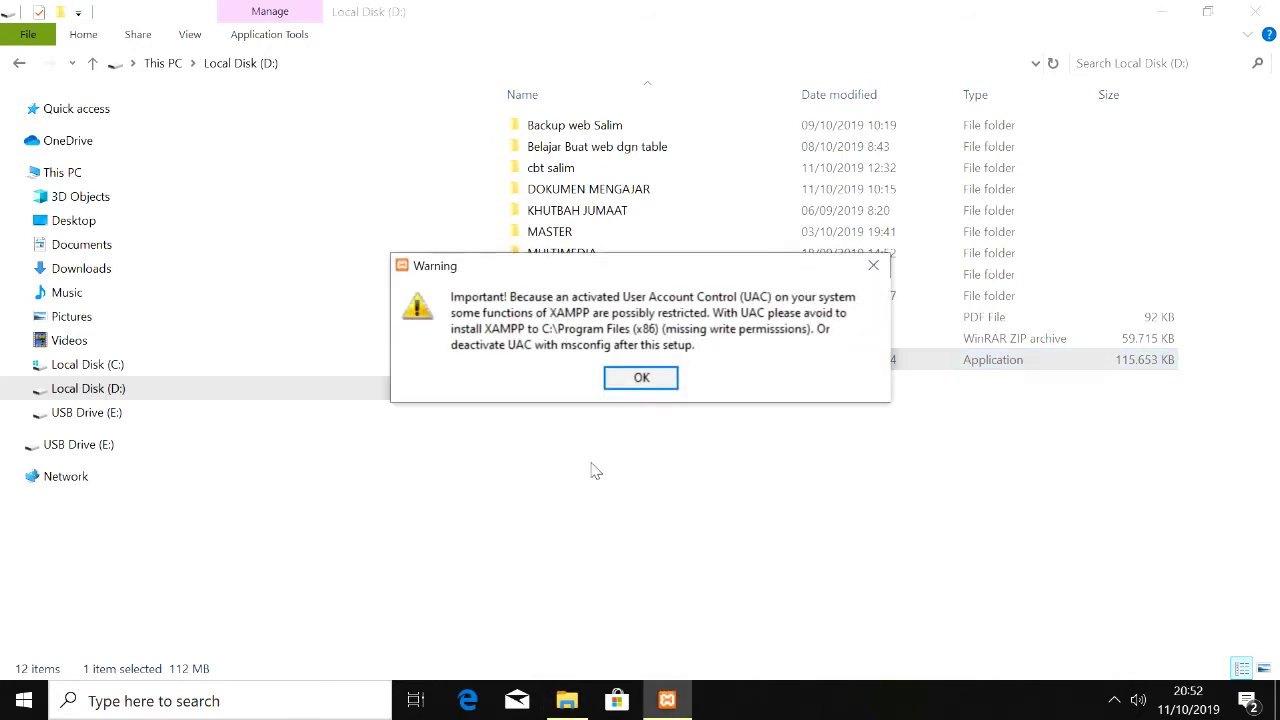
pyautogui.click(636, 385)
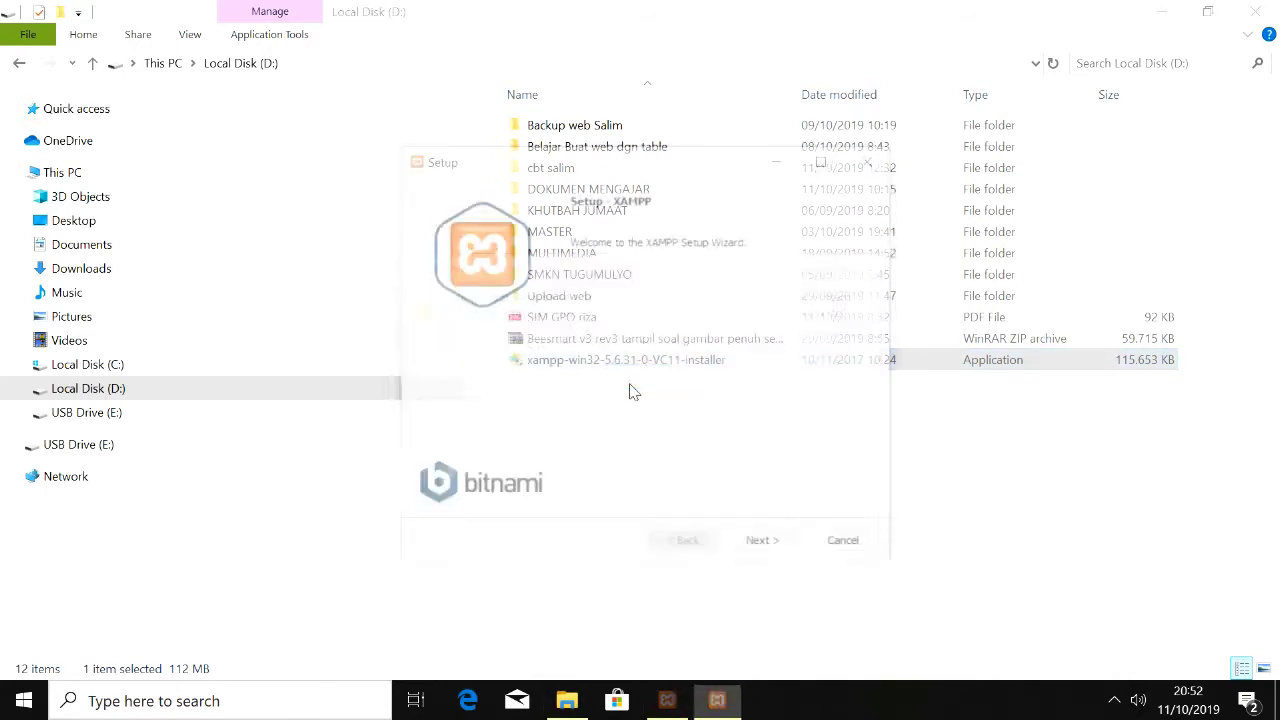
pyautogui.click(767, 549)
pyautogui.click(767, 549)
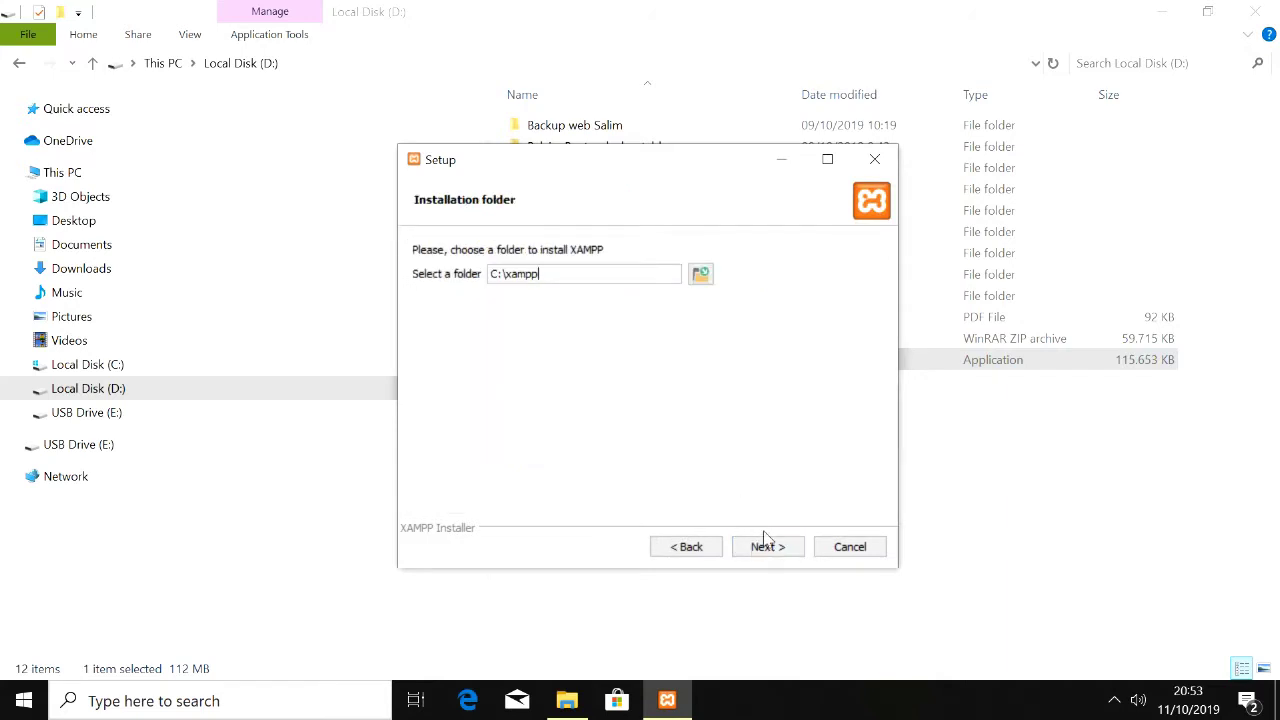
pyautogui.click(766, 547)
pyautogui.click(767, 547)
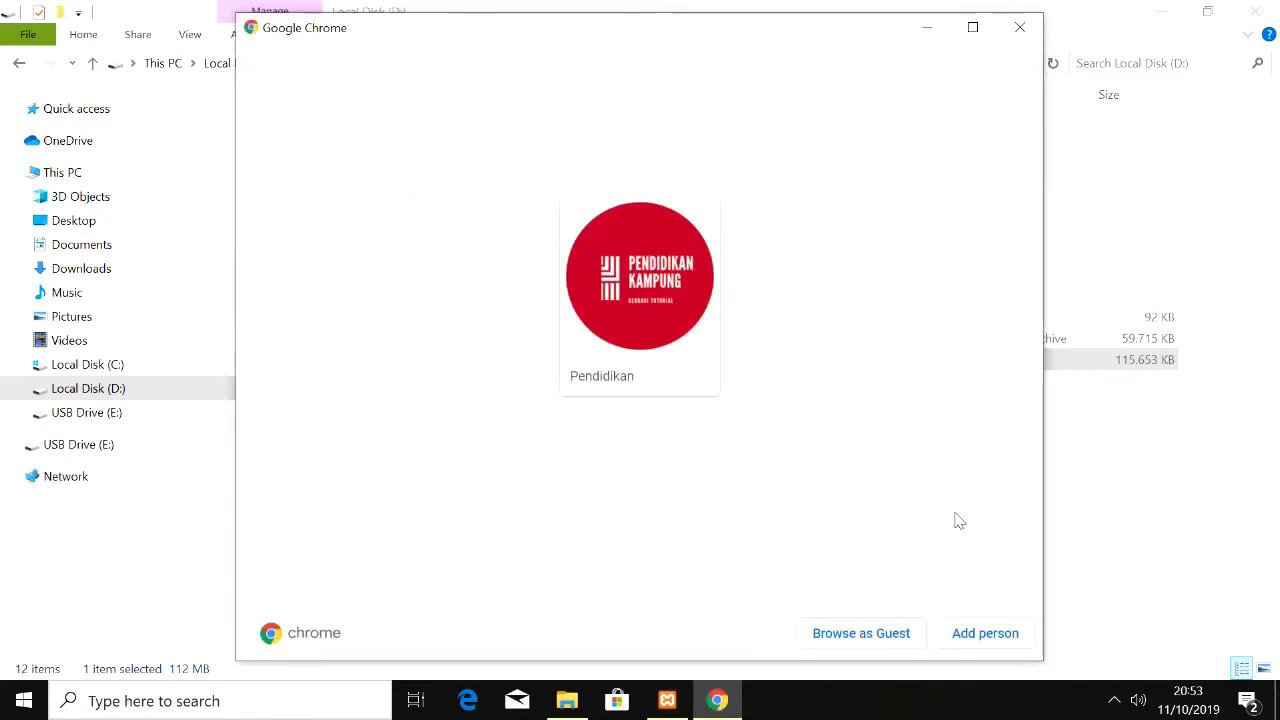
# Step: Close the Chrome profile chooser and begin the XAMPP installation
pyautogui.click(1020, 27)
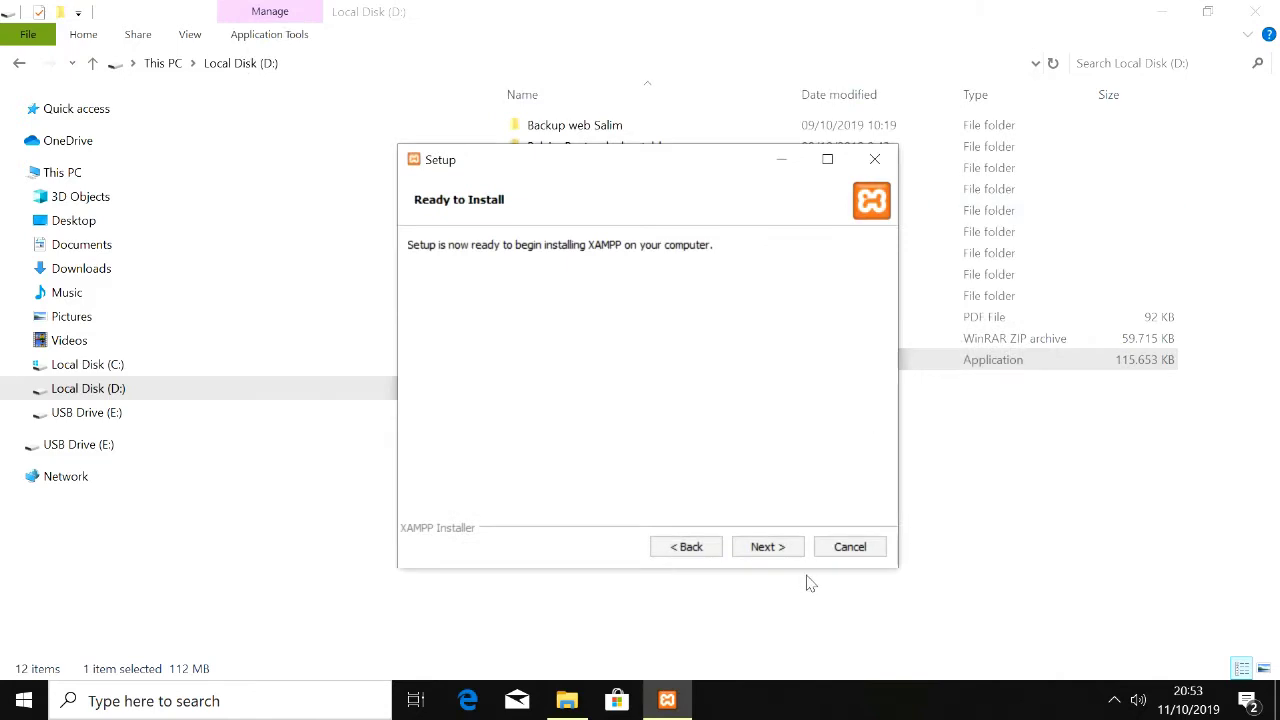
pyautogui.click(767, 547)
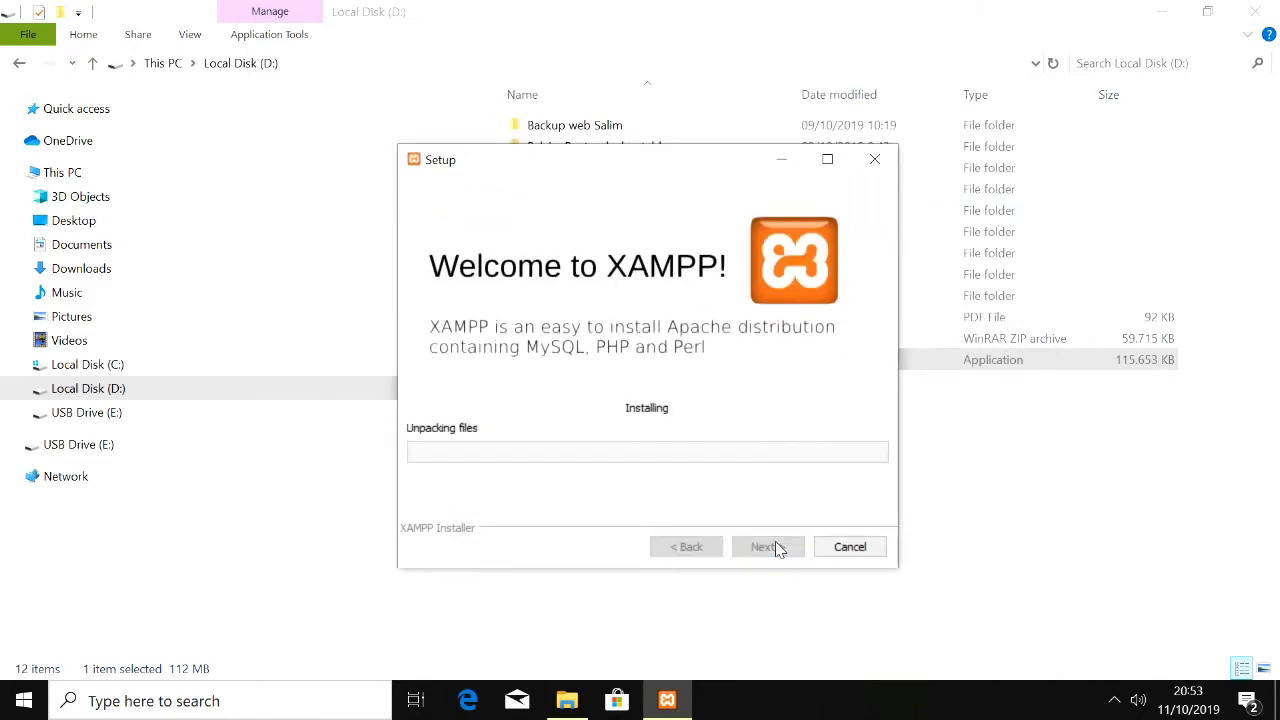
pyautogui.moveTo(670, 699)
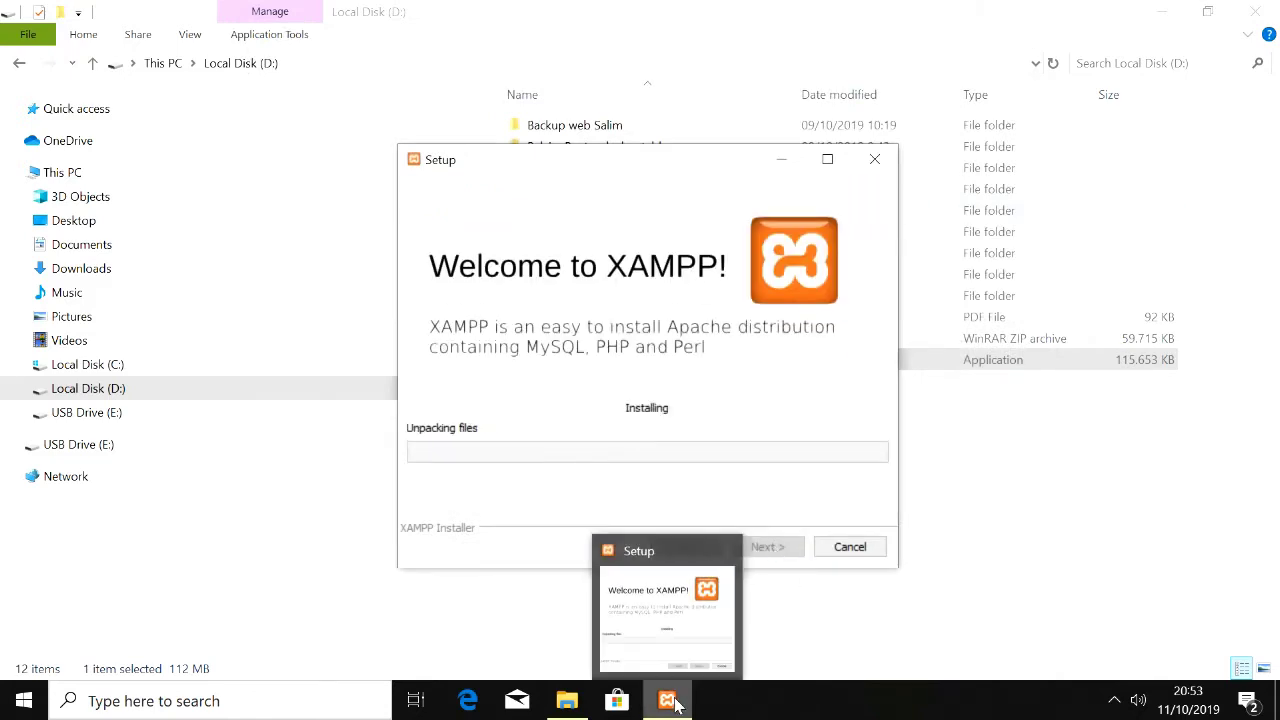
pyautogui.click(795, 637)
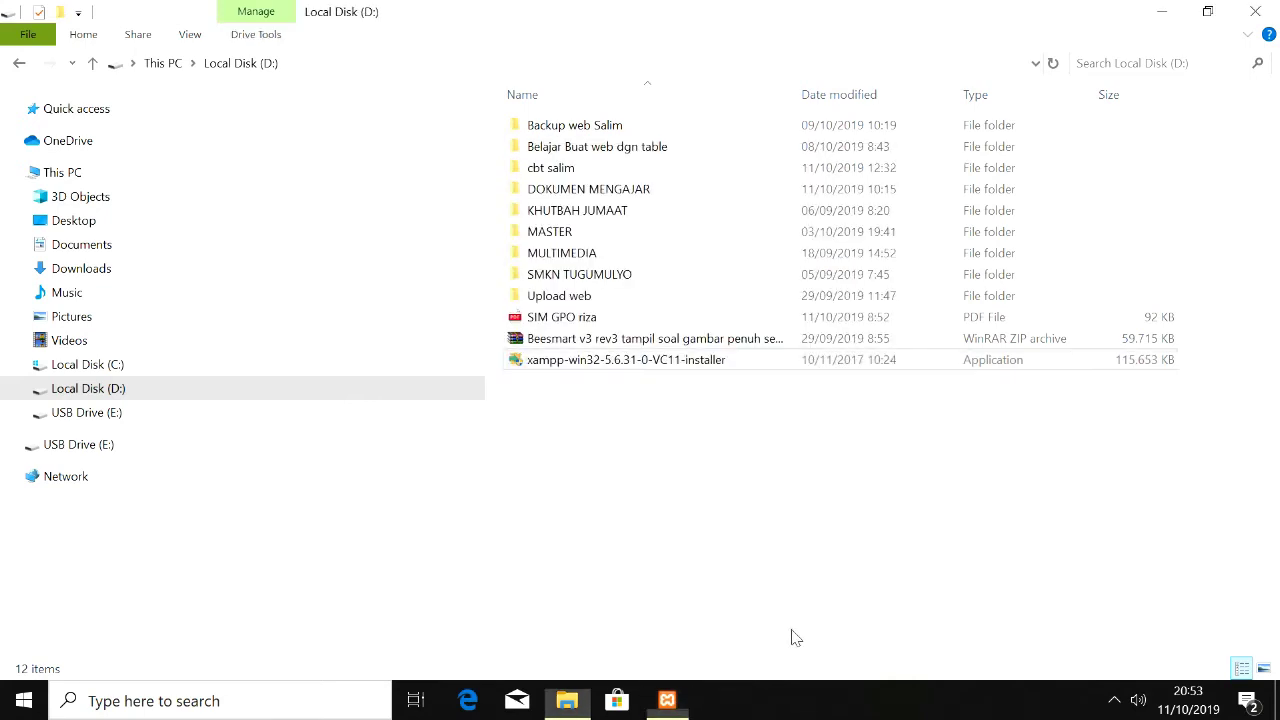
# Step: Bring the XAMPP Setup window back and dismiss the firewall notification while installation completes
pyautogui.click(670, 701)
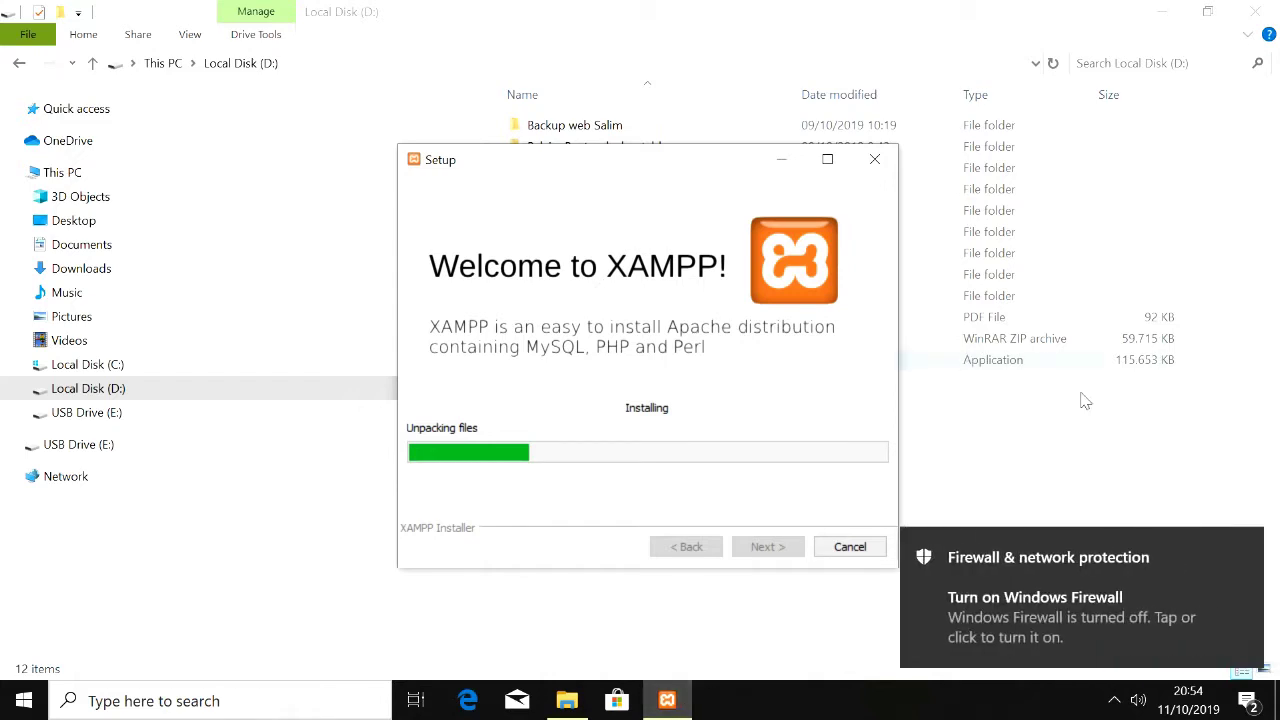
pyautogui.click(1246, 547)
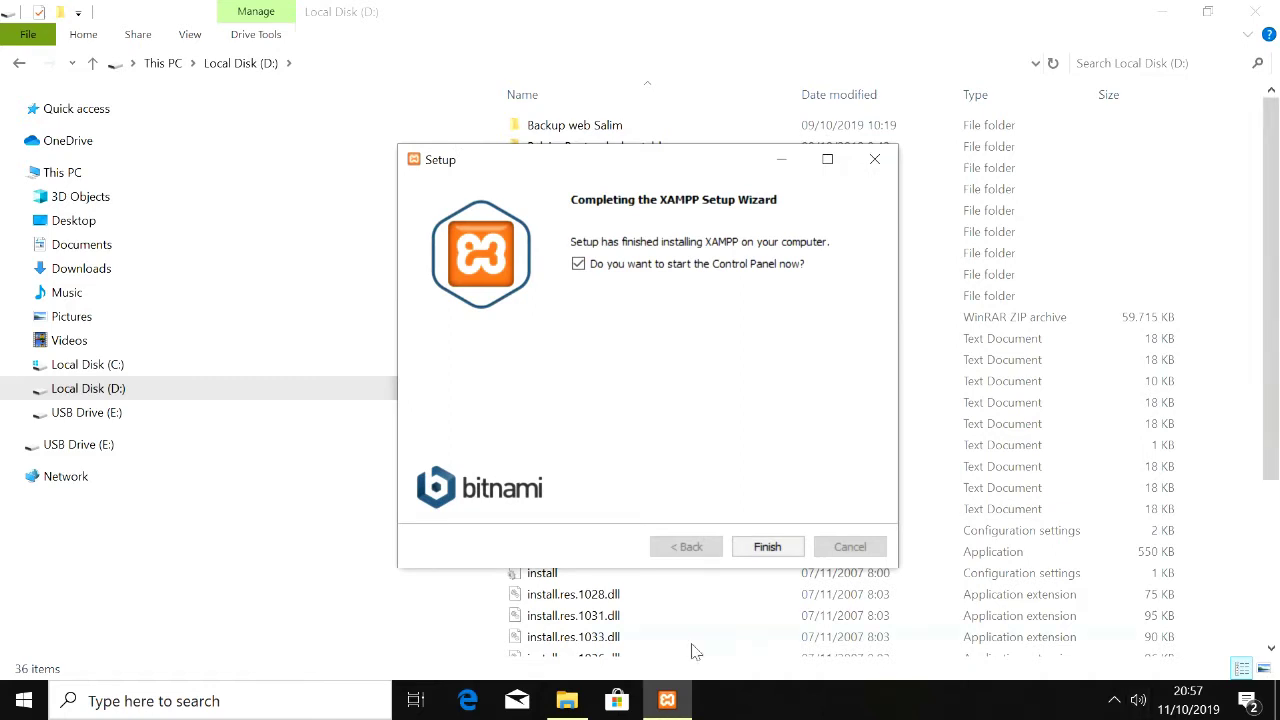
# Step: Finish setup, keep English as the language, and start Apache and MySQL
pyautogui.click(767, 550)
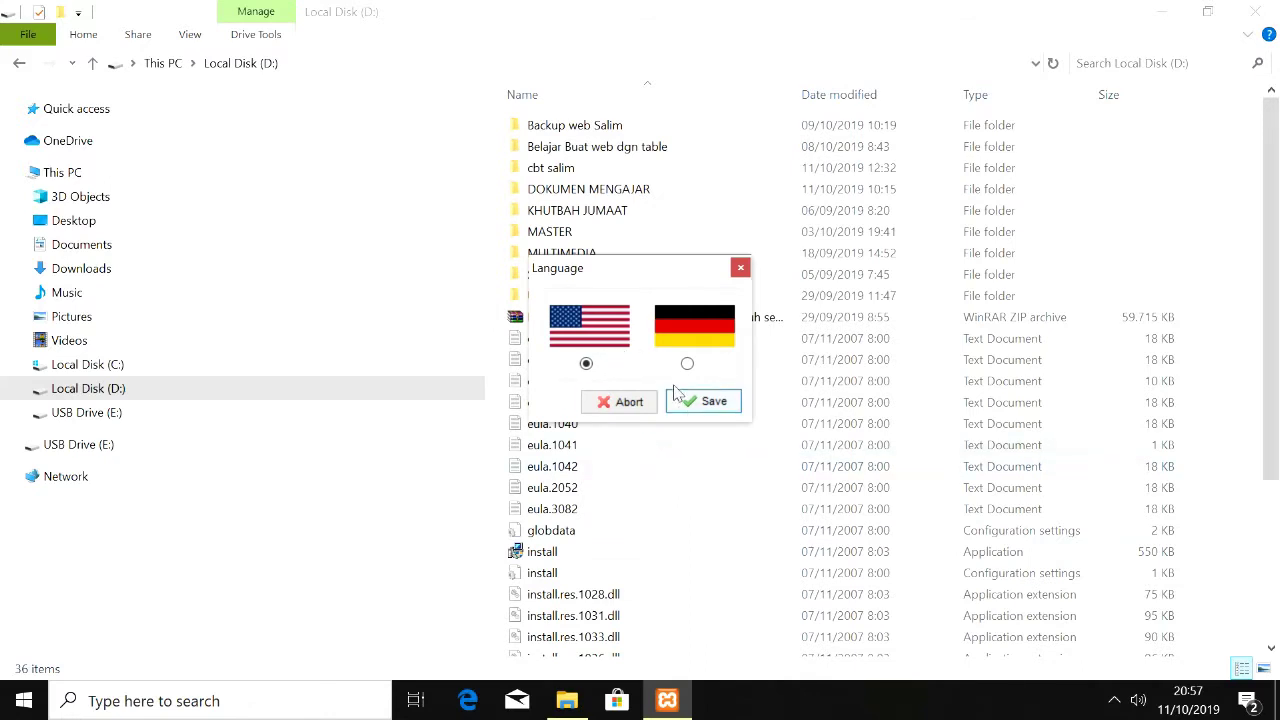
pyautogui.click(707, 402)
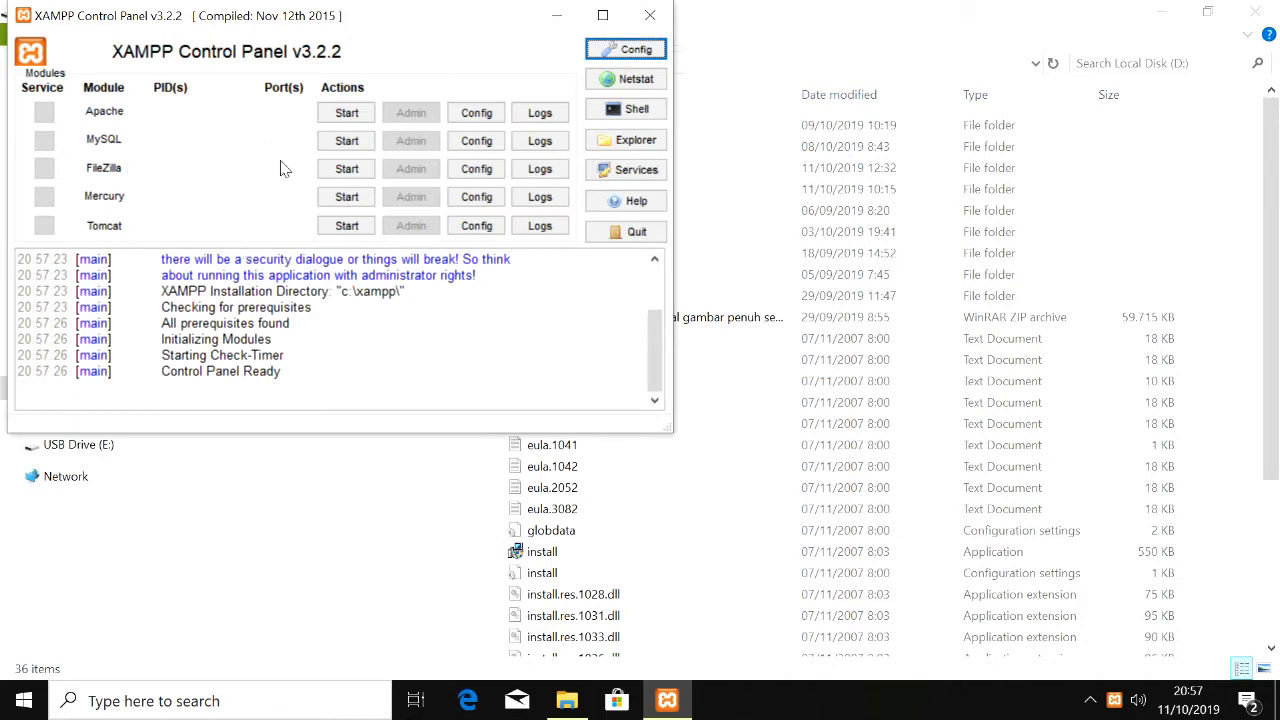
pyautogui.press('XF86MonBrightnessUp')
pyautogui.press('XF86MonBrightnessUp')
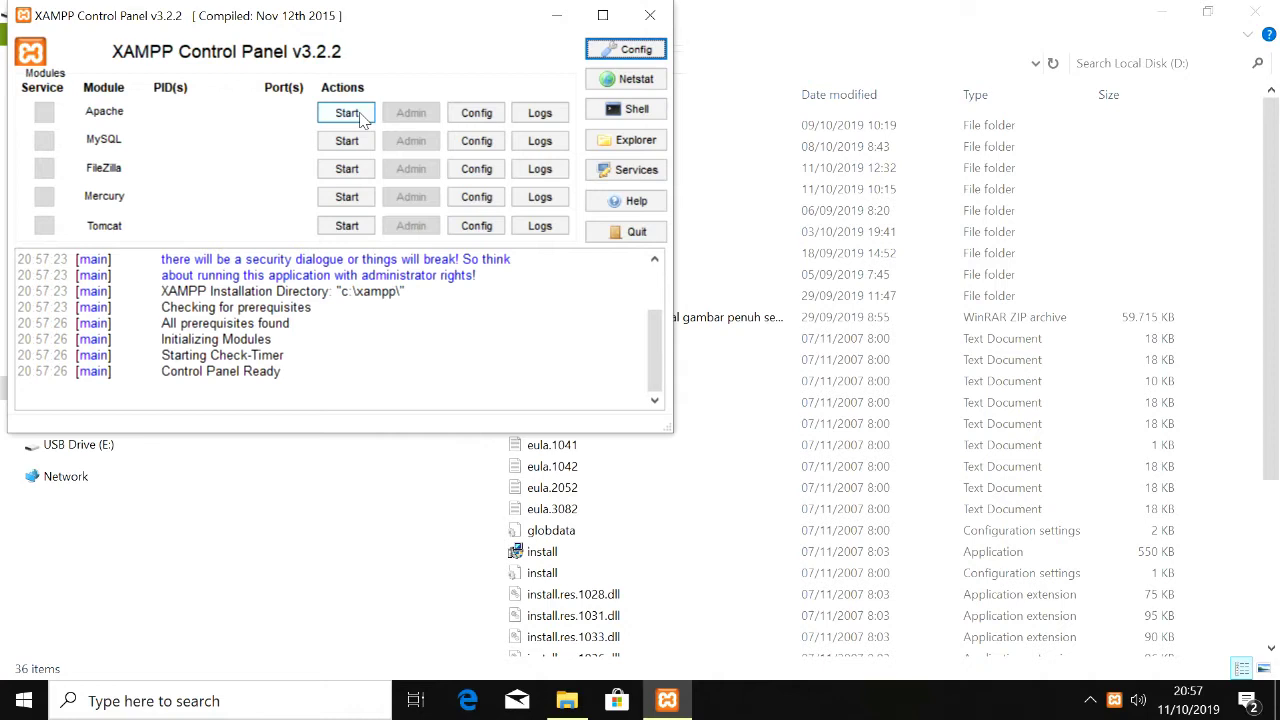
pyautogui.click(347, 113)
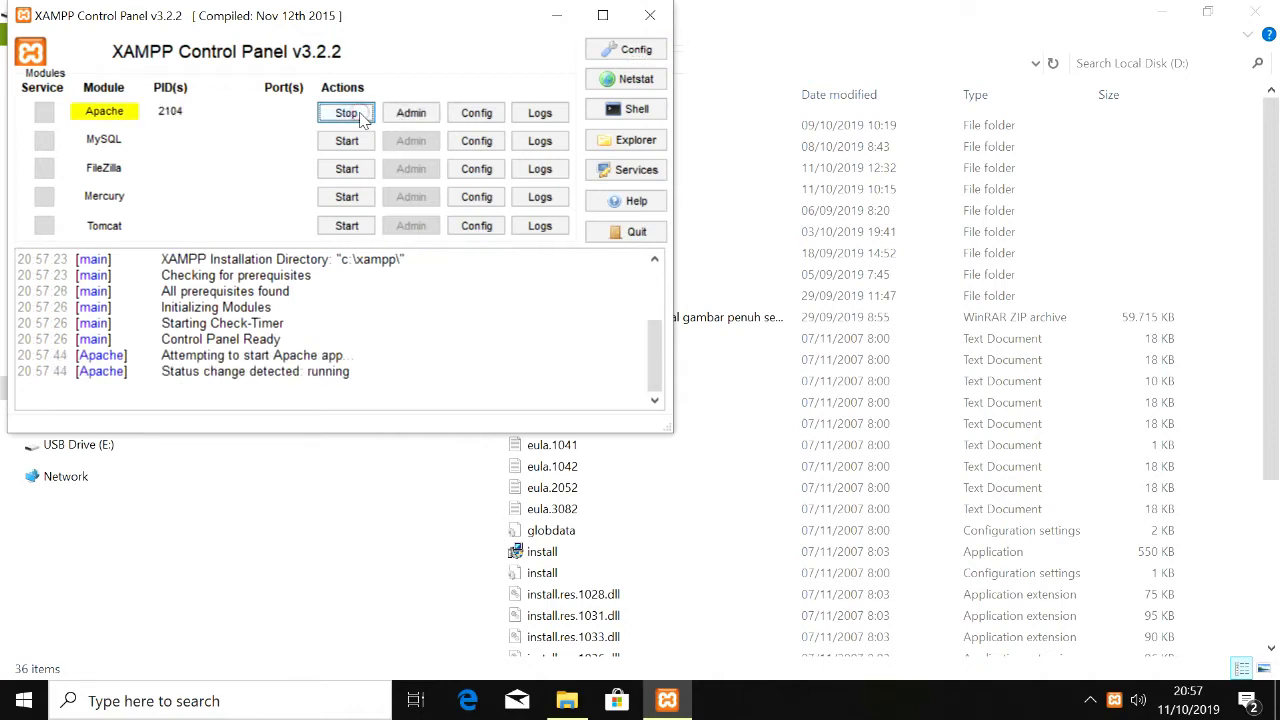
pyautogui.click(347, 141)
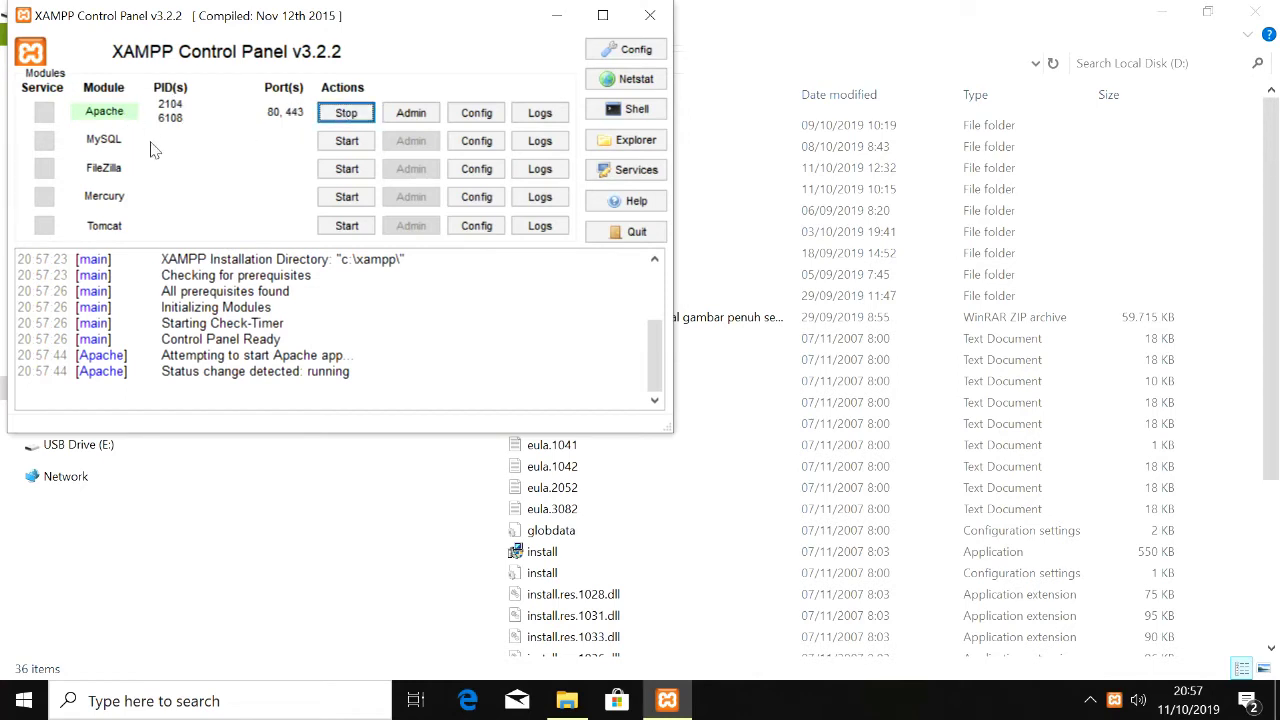
pyautogui.click(347, 141)
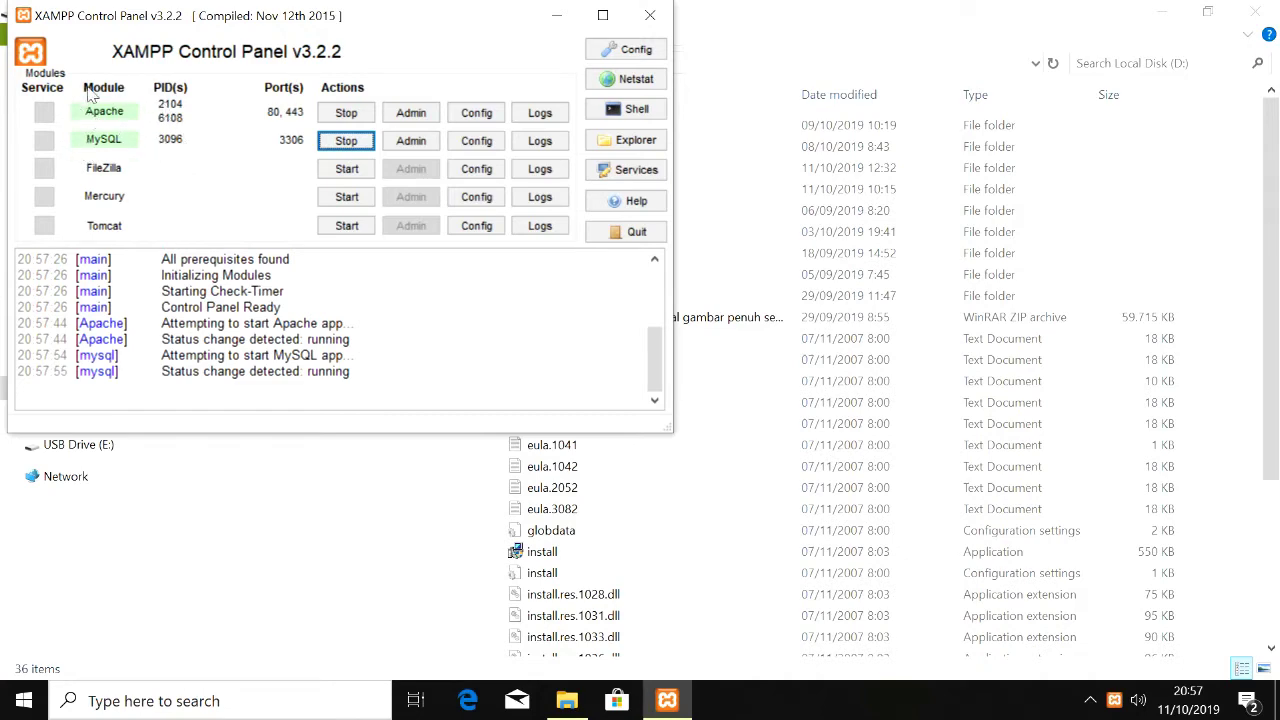
# Step: Close the Control Panel, reopen it from Start search 'xa', then close it again
pyautogui.click(655, 16)
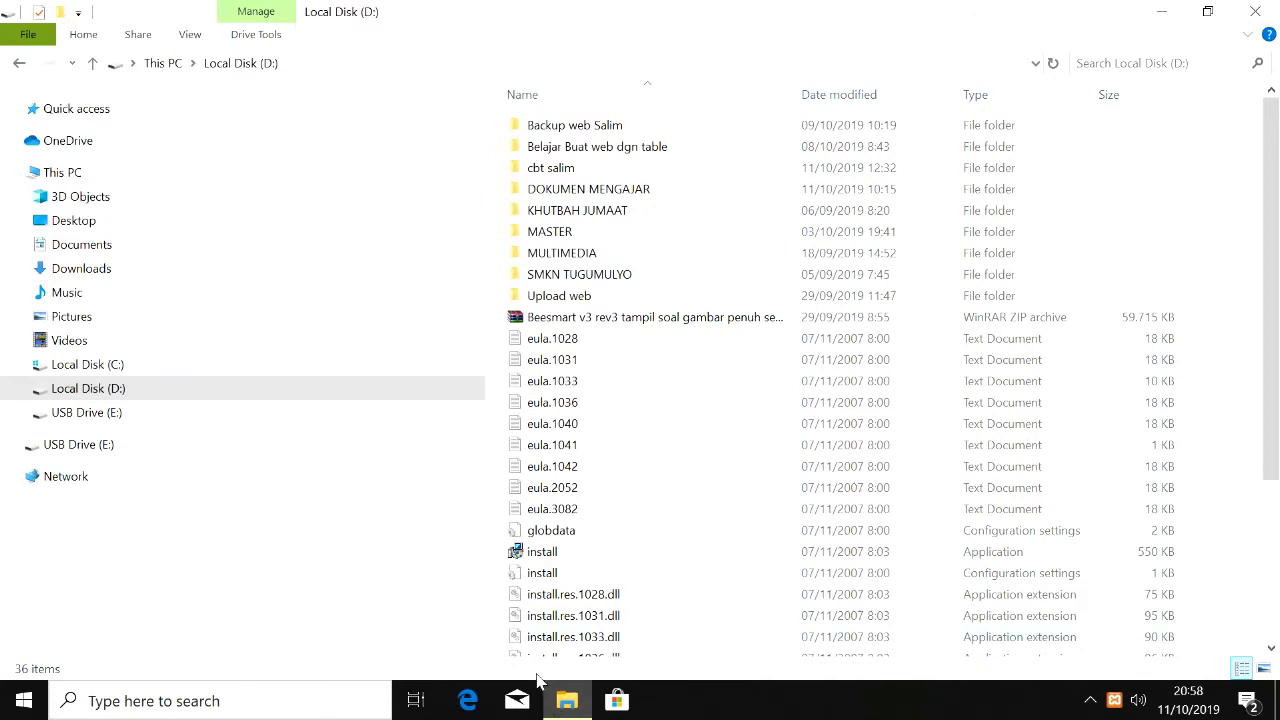
pyautogui.click(325, 697)
pyautogui.write('xa')
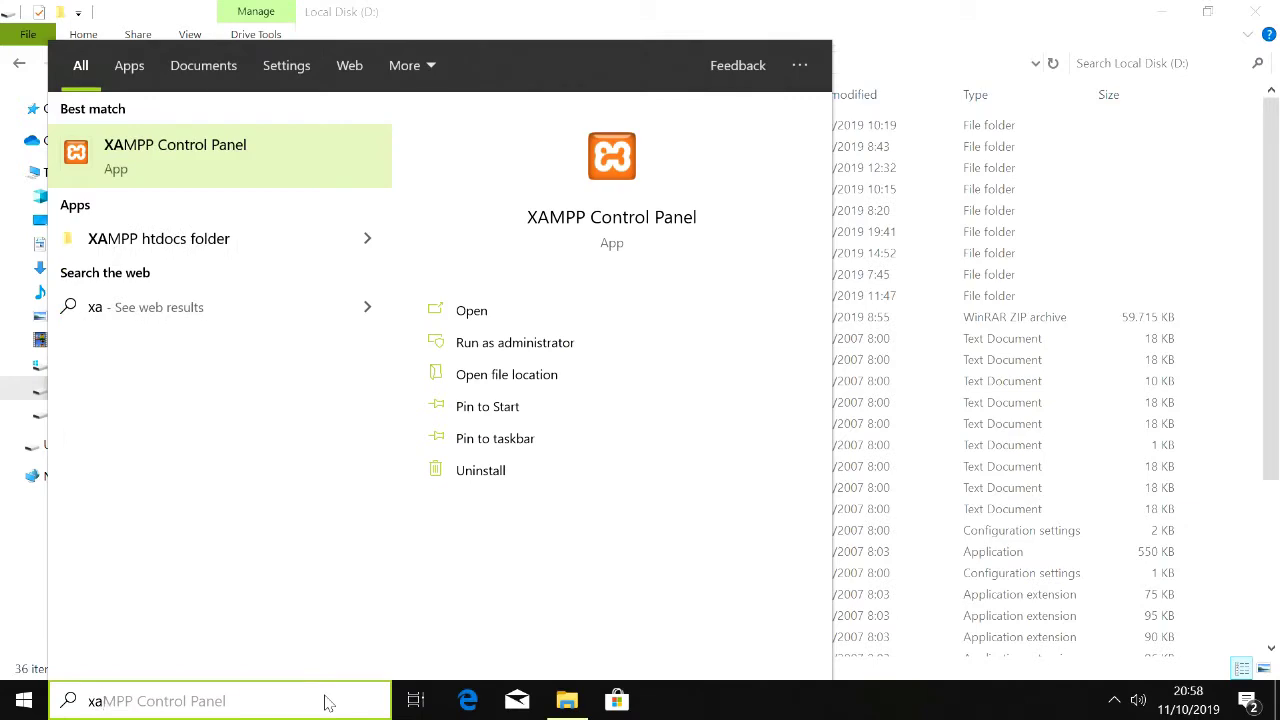
pyautogui.click(308, 172)
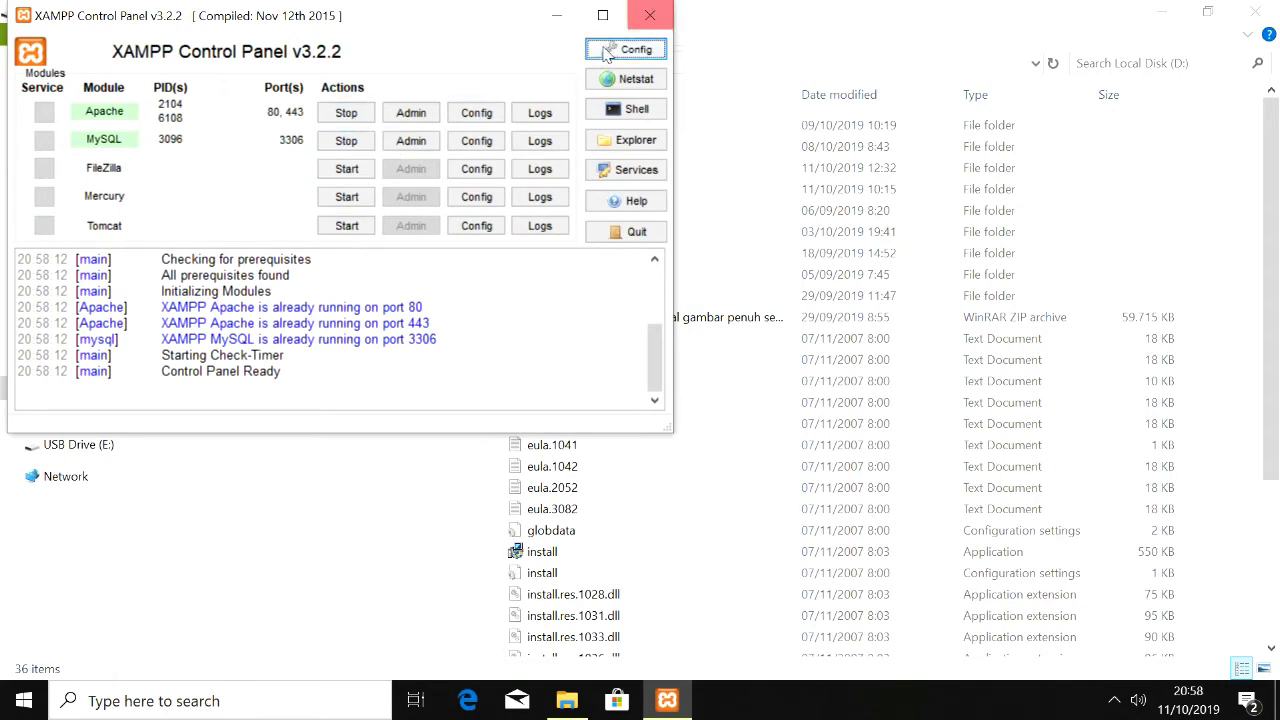
pyautogui.click(664, 22)
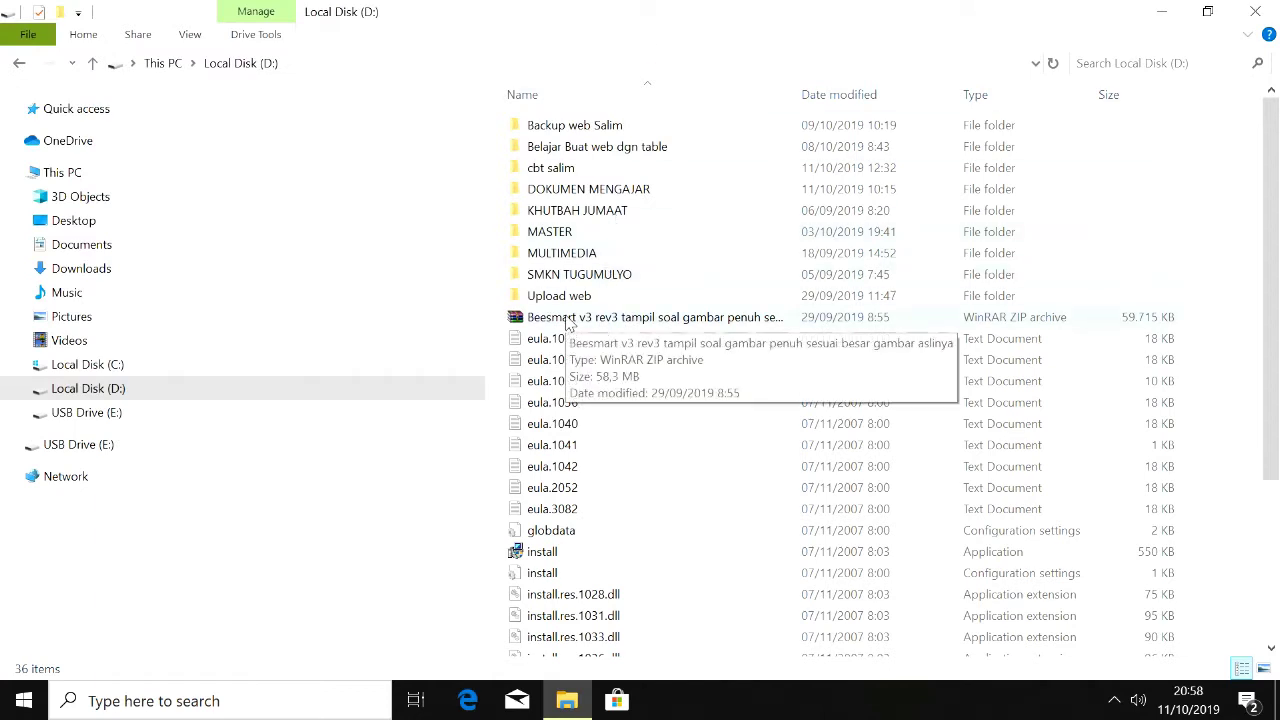
# Step: Copy the Beesmart archive into C:\xampp\htdocs
pyautogui.click(567, 322)
pyautogui.rightClick(568, 323)
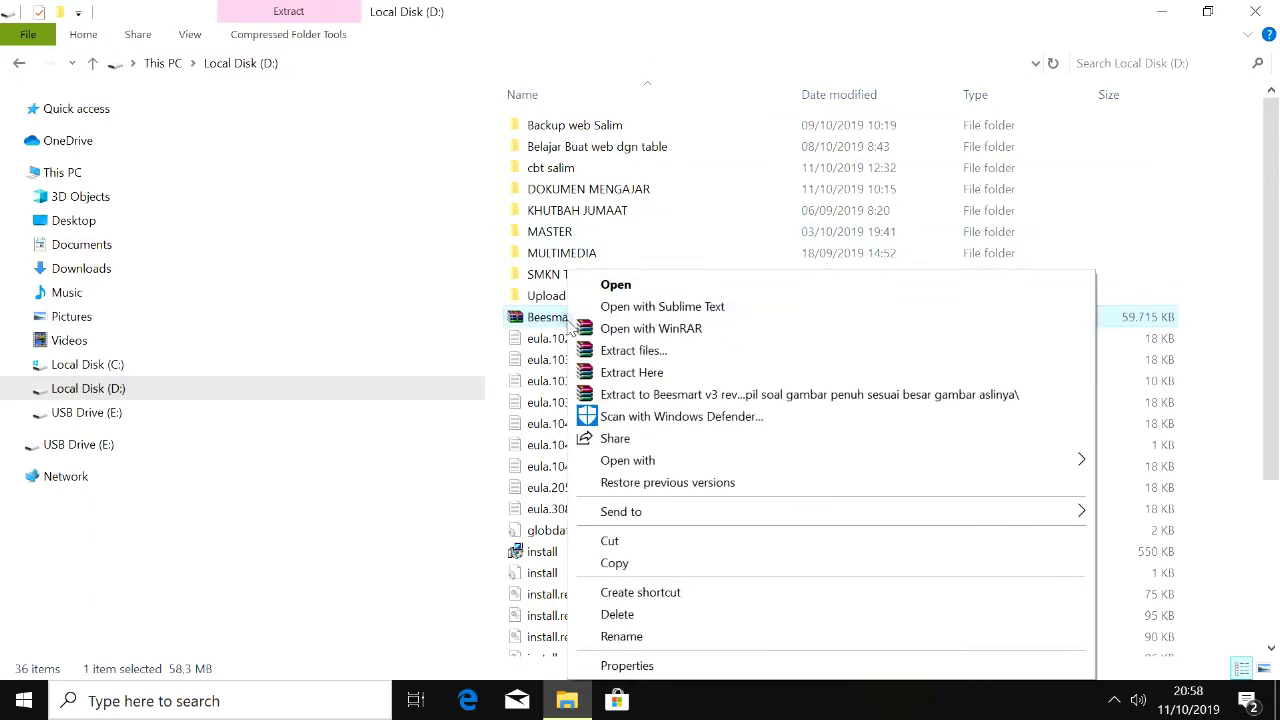
pyautogui.click(613, 562)
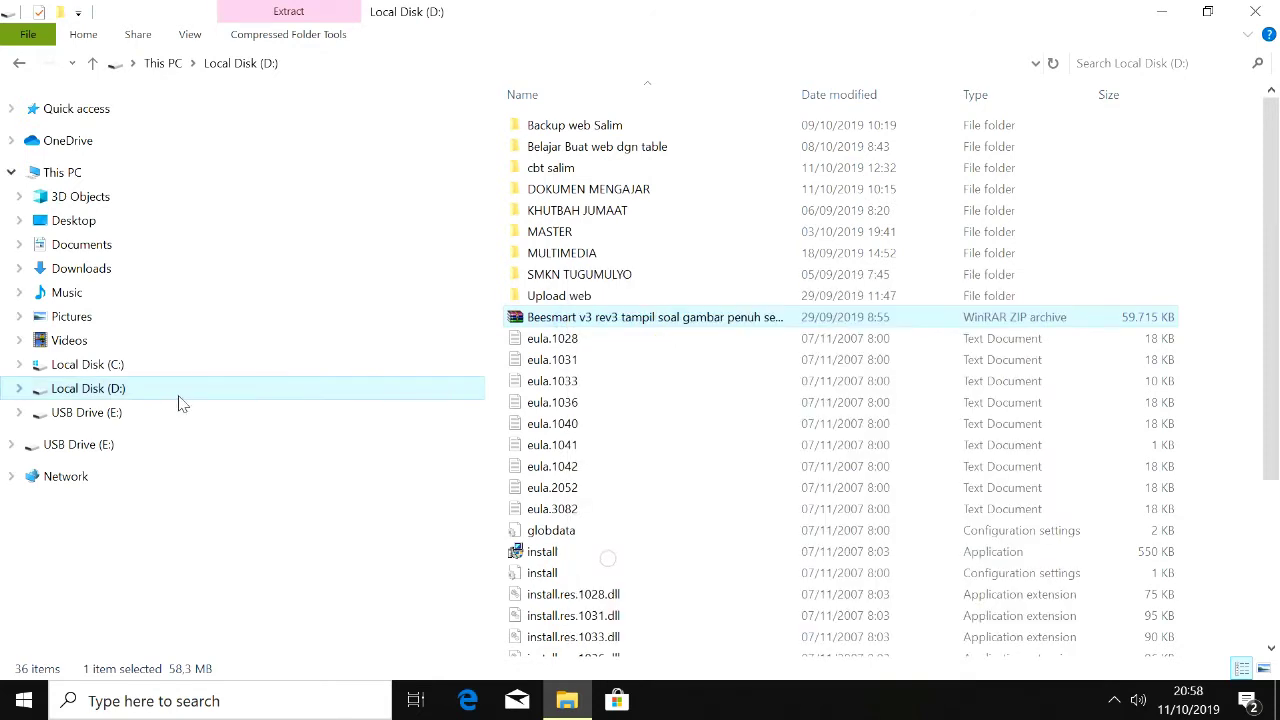
pyautogui.click(160, 368)
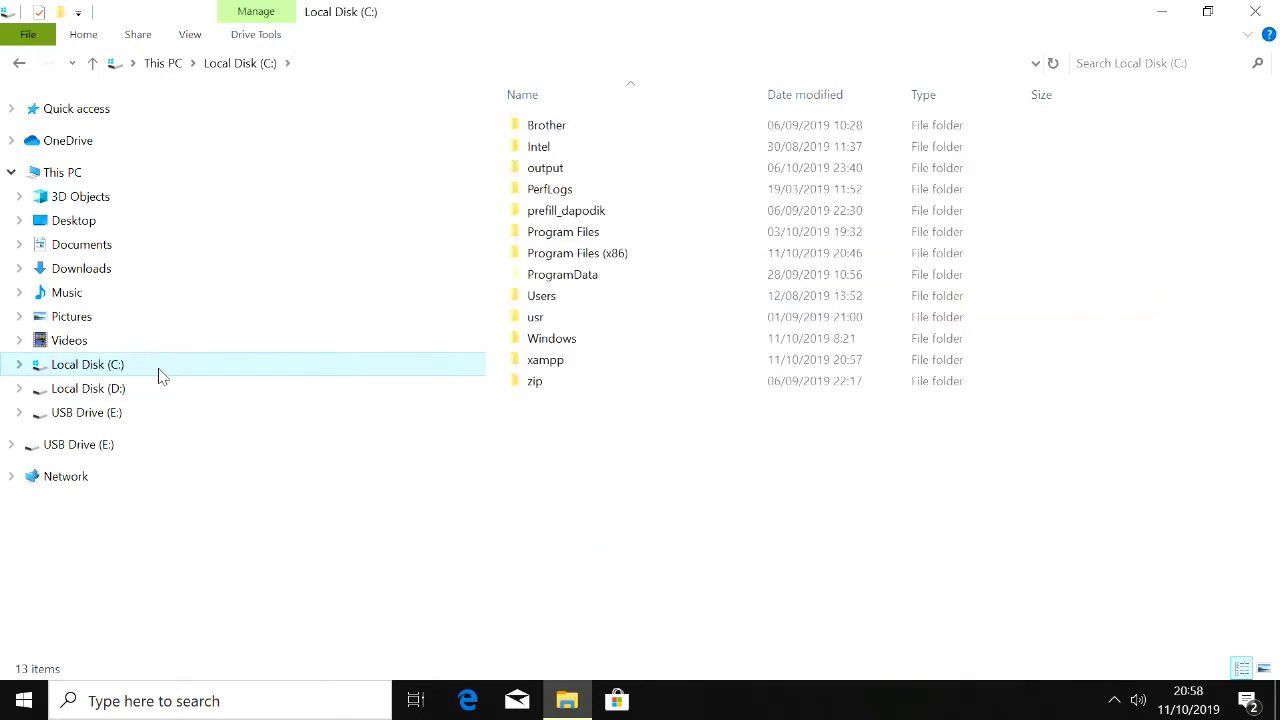
pyautogui.doubleClick(585, 366)
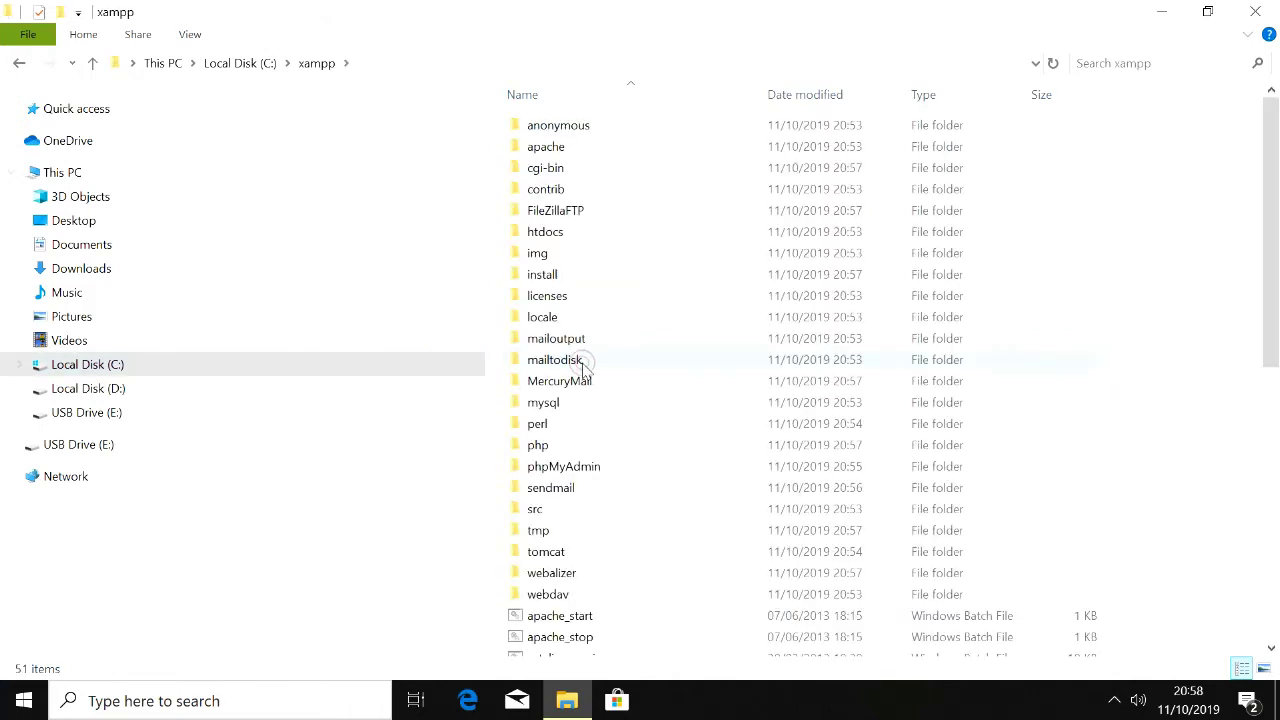
pyautogui.doubleClick(585, 238)
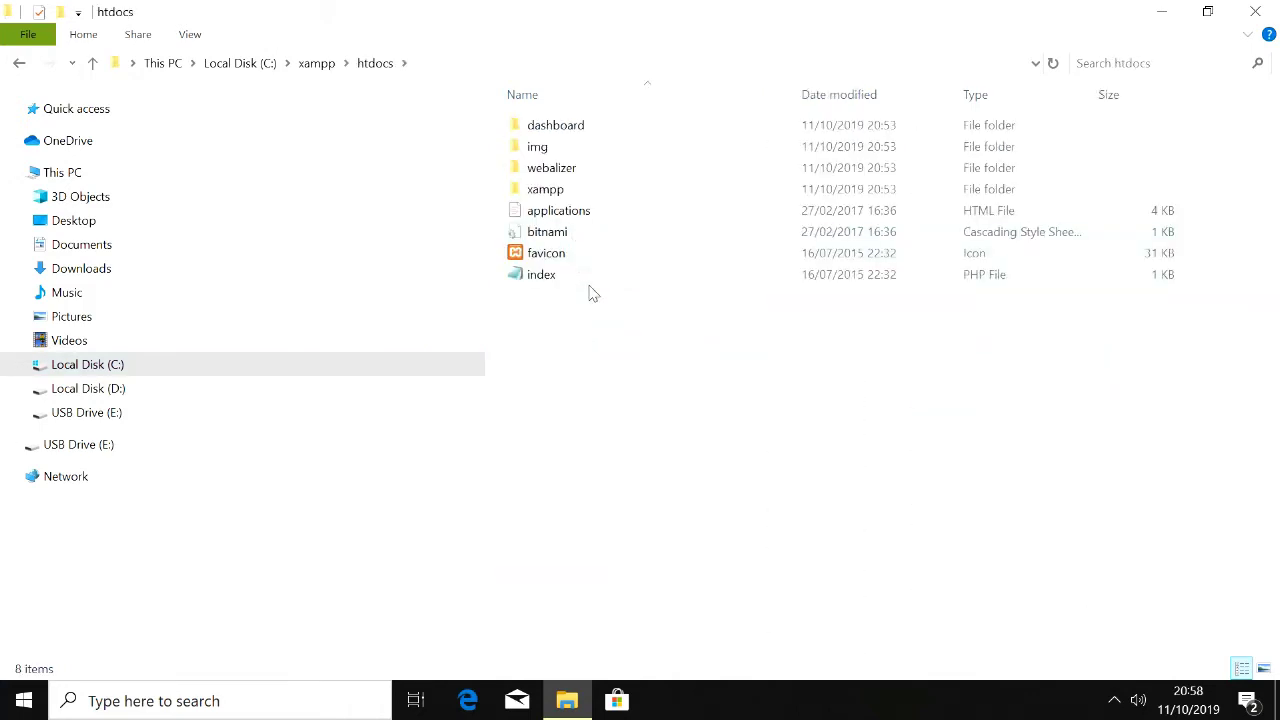
pyautogui.rightClick(593, 387)
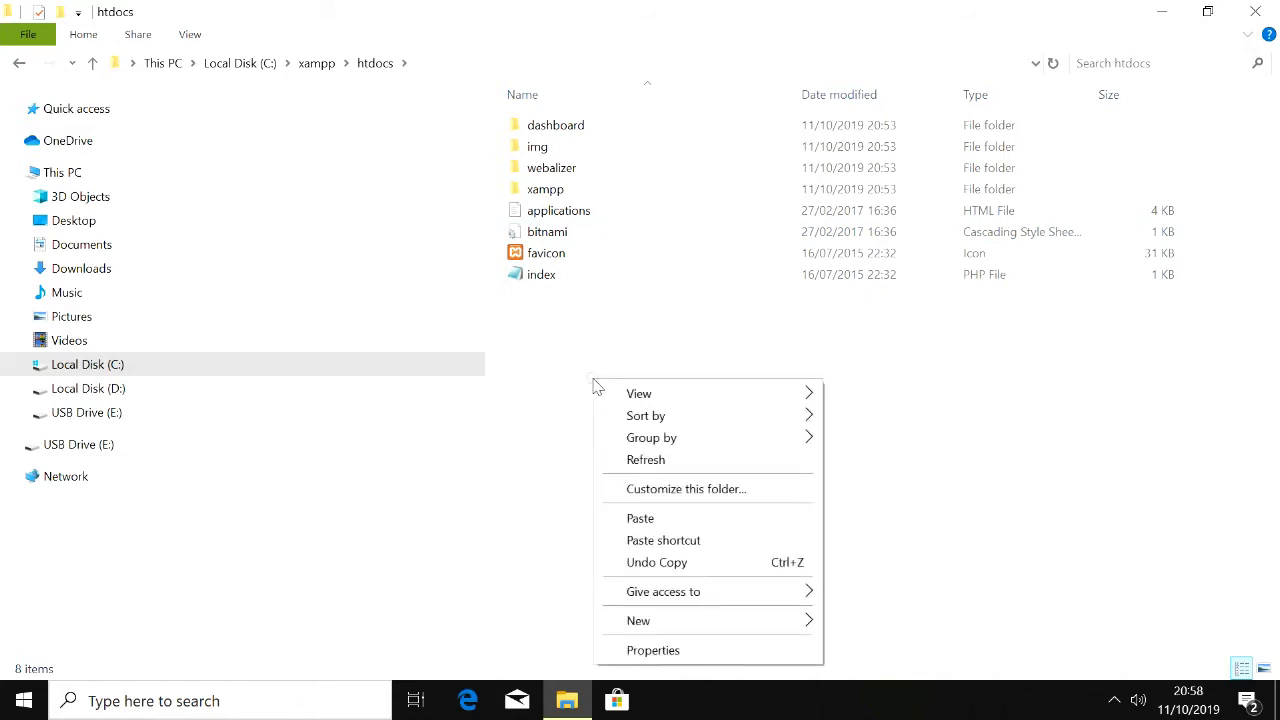
pyautogui.click(658, 520)
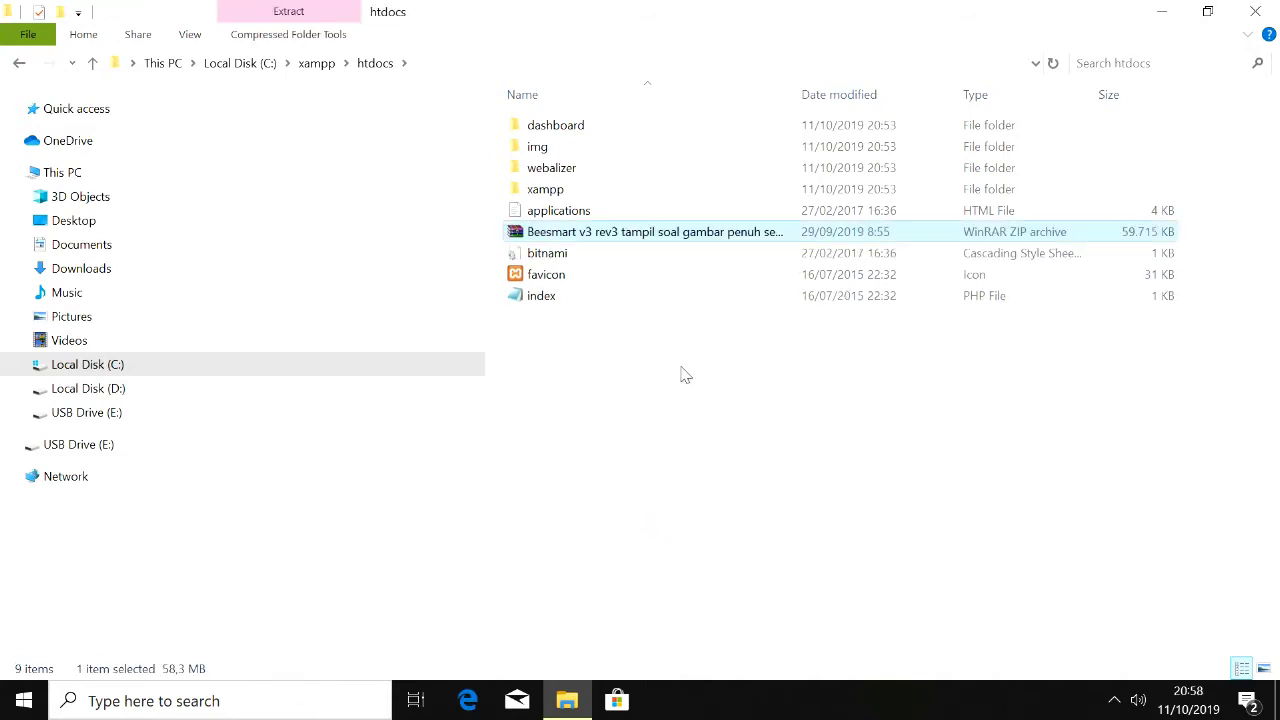
# Step: Extract the archive in htdocs, producing the Beesmart v3 rev3 Fix Media Player folder
pyautogui.rightClick(585, 240)
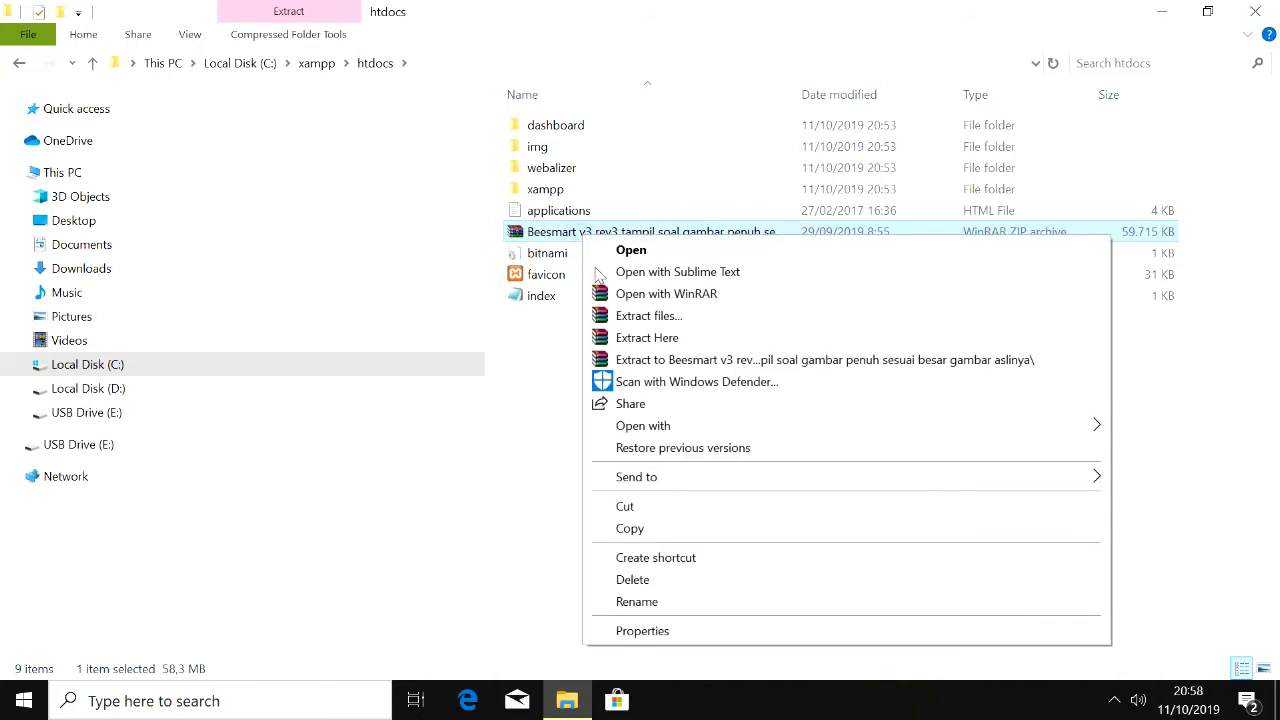
pyautogui.click(605, 339)
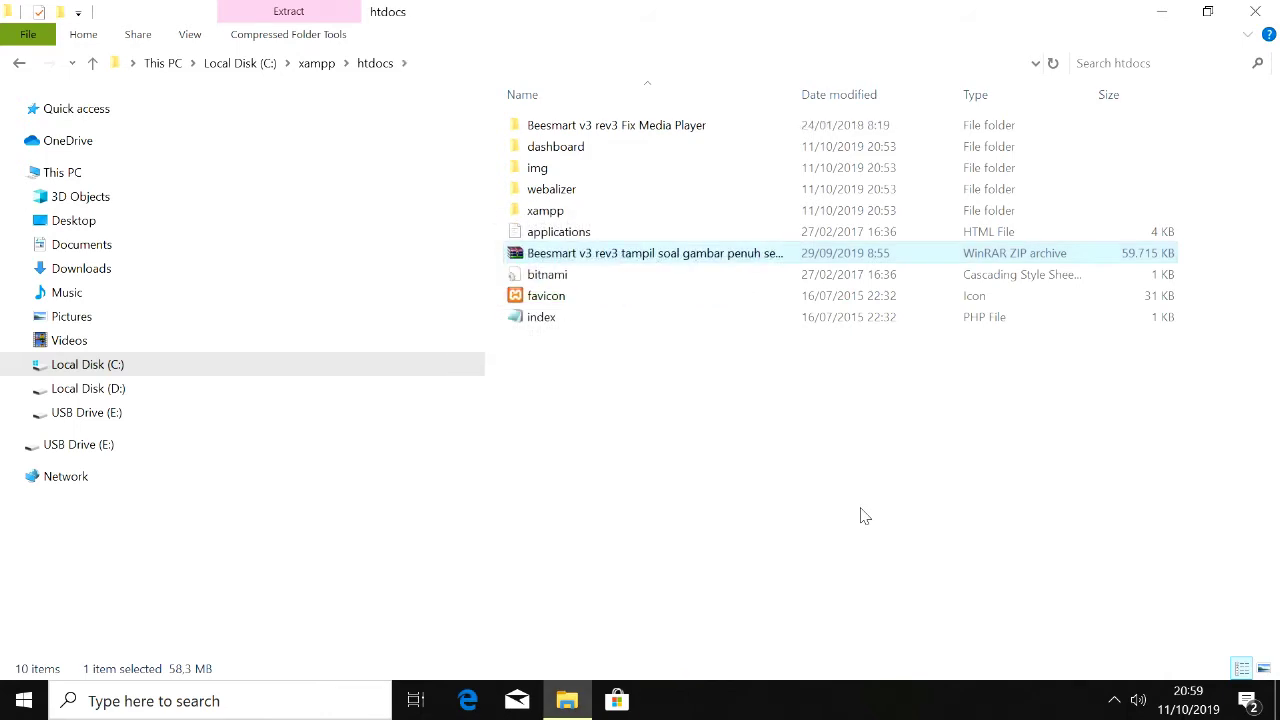
pyautogui.click(621, 136)
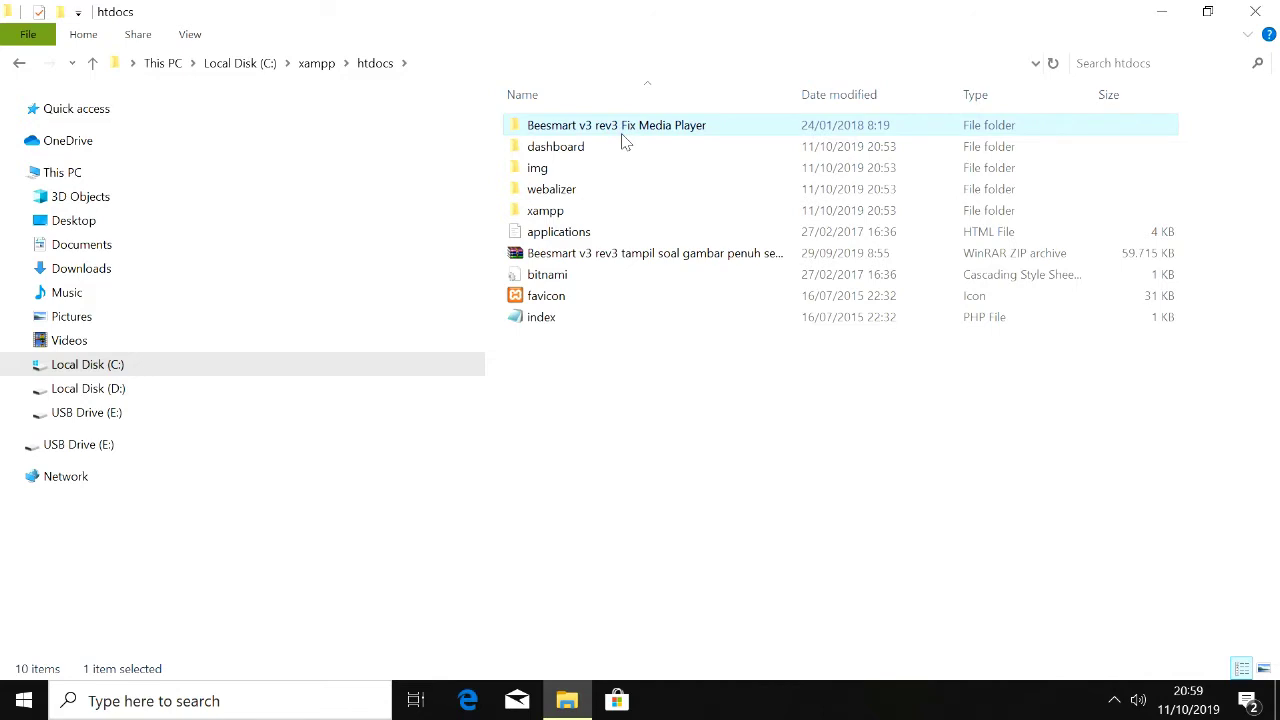
# Step: Rename the extracted Beesmart folder to 'CBT' and close the htdocs window
pyautogui.rightClick(622, 142)
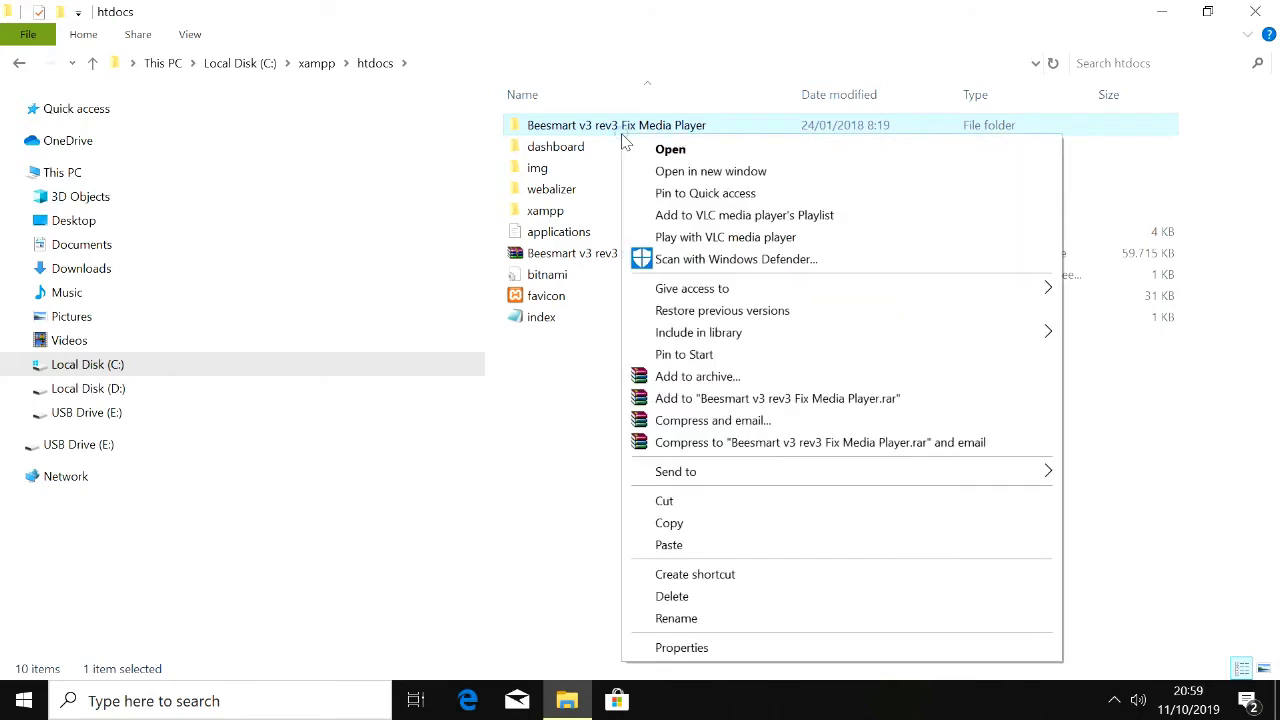
pyautogui.click(676, 618)
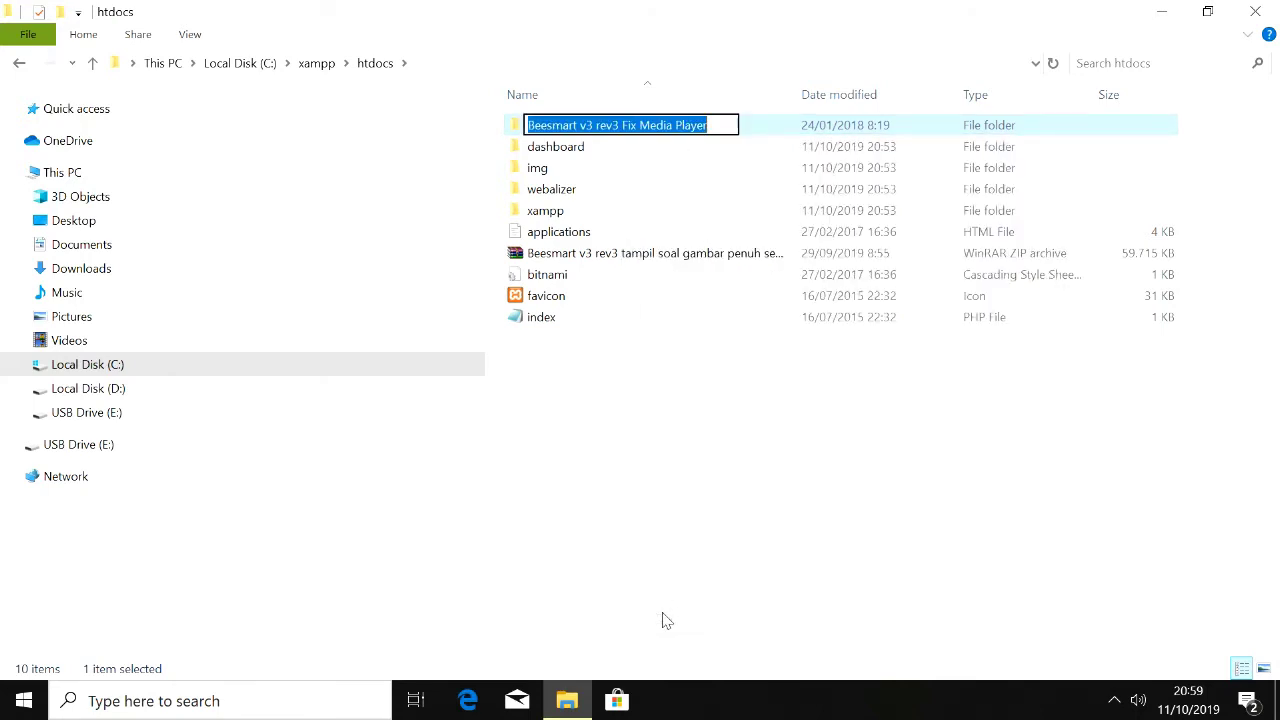
pyautogui.write('CBT')
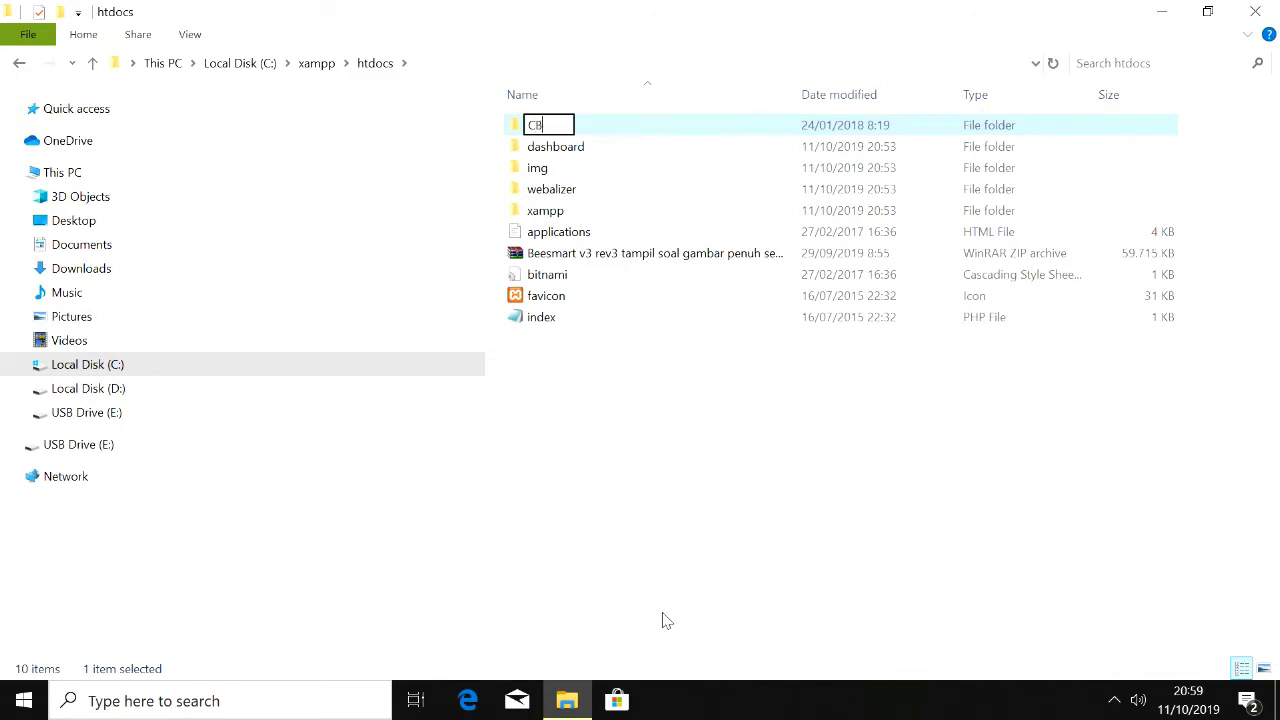
pyautogui.click(688, 446)
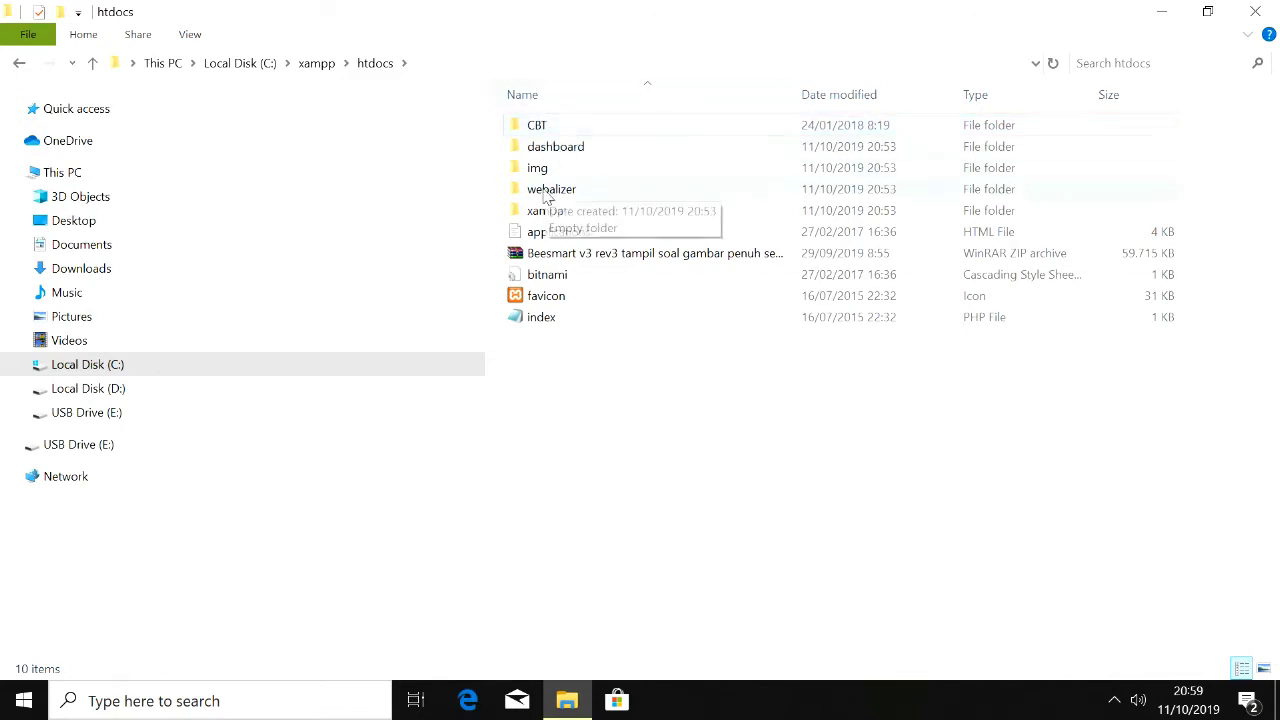
pyautogui.click(1257, 20)
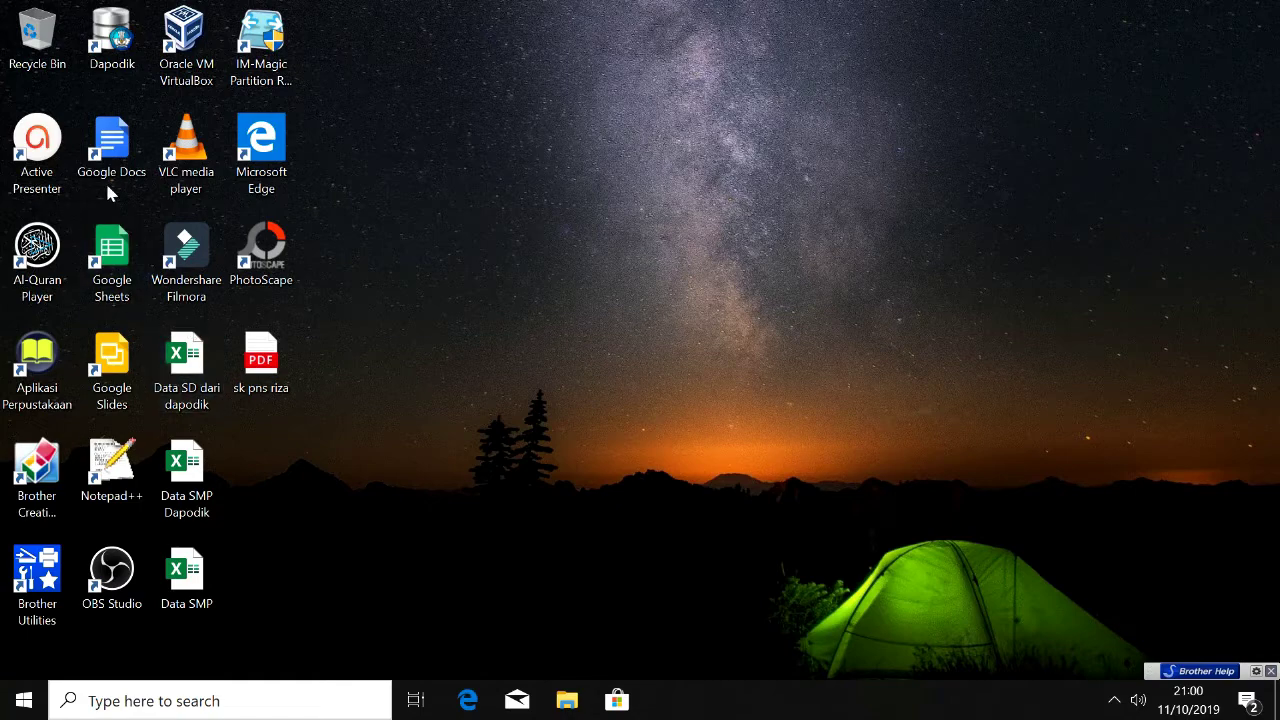
# Step: Launch Chrome as a guest, maximize it, and load localhost/CBT
pyautogui.click(272, 703)
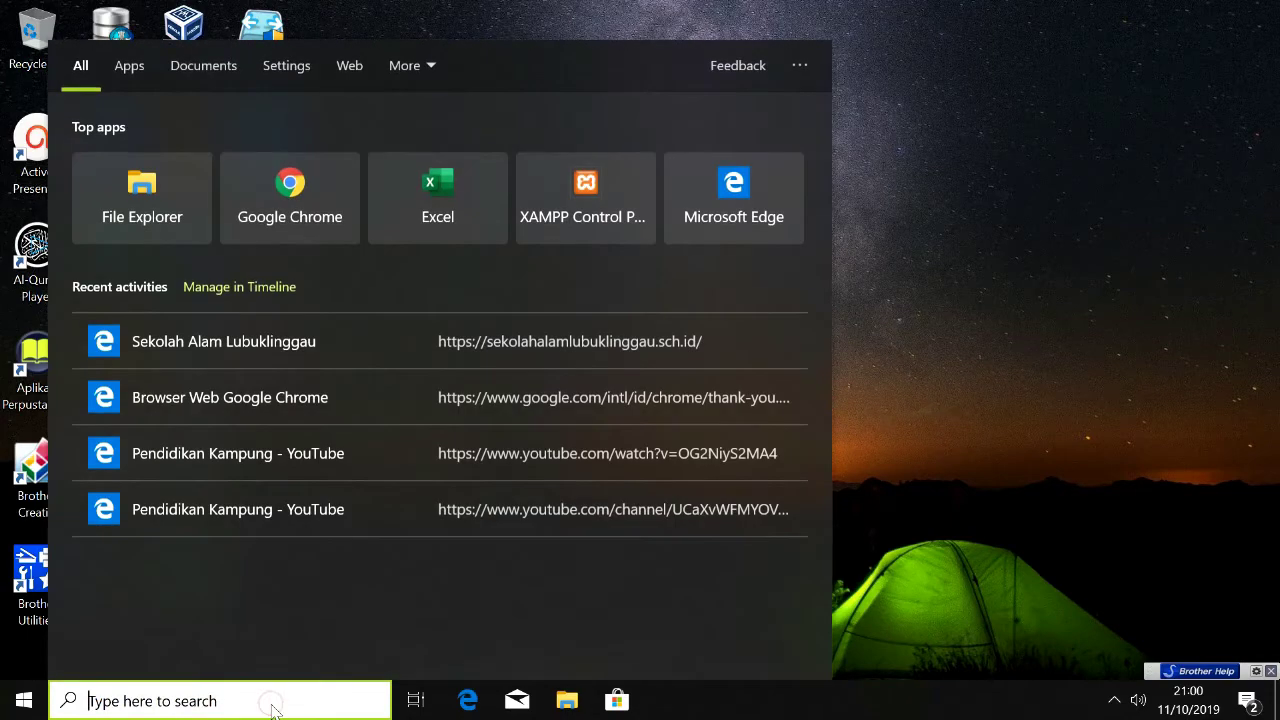
pyautogui.click(335, 177)
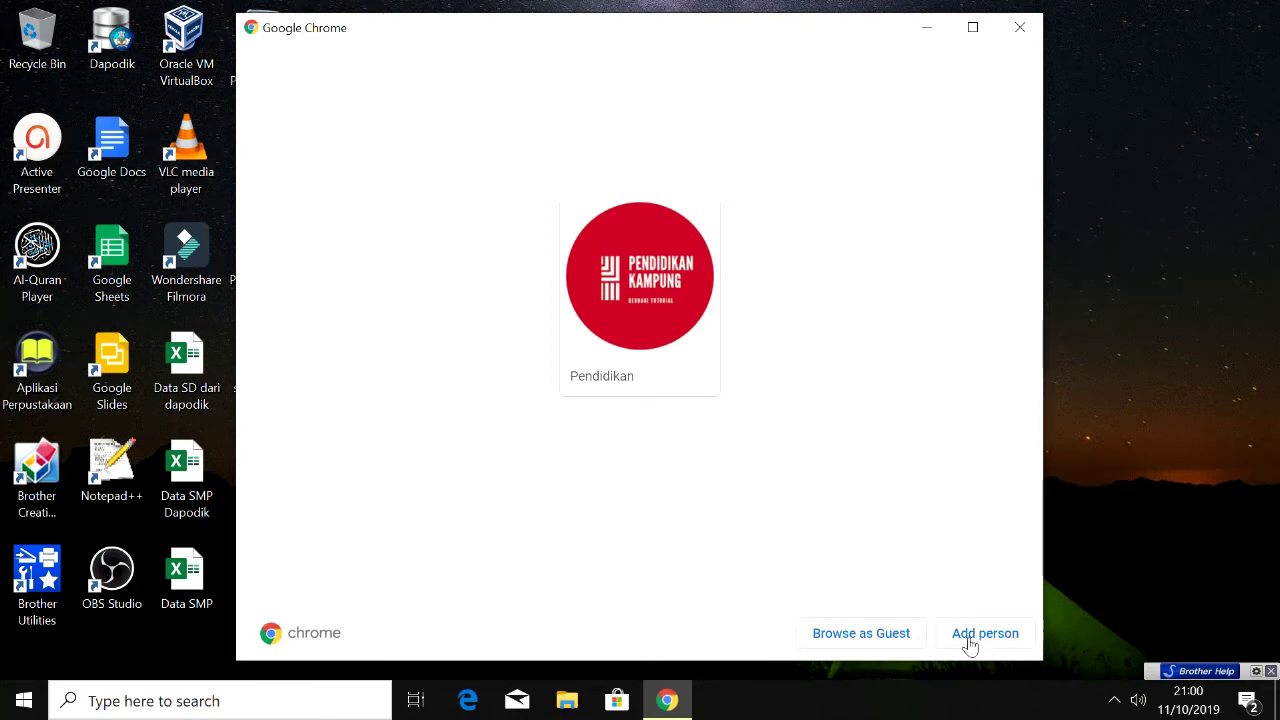
pyautogui.click(843, 640)
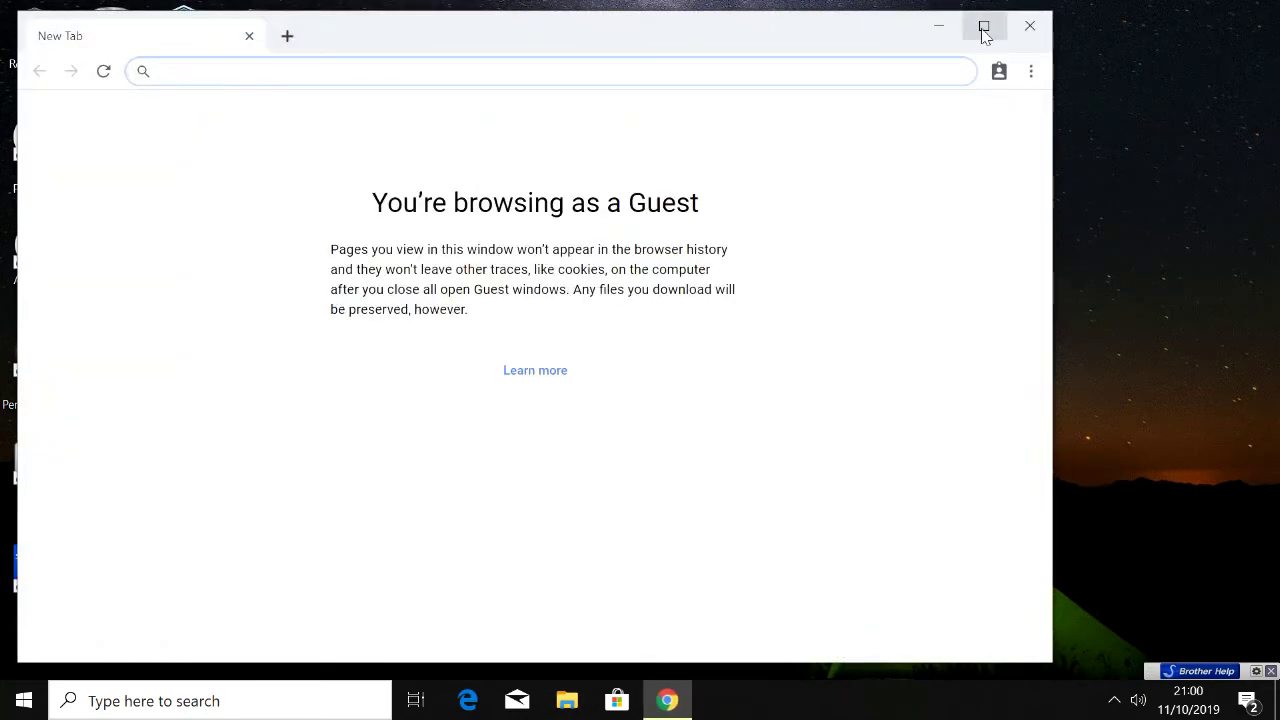
pyautogui.click(980, 31)
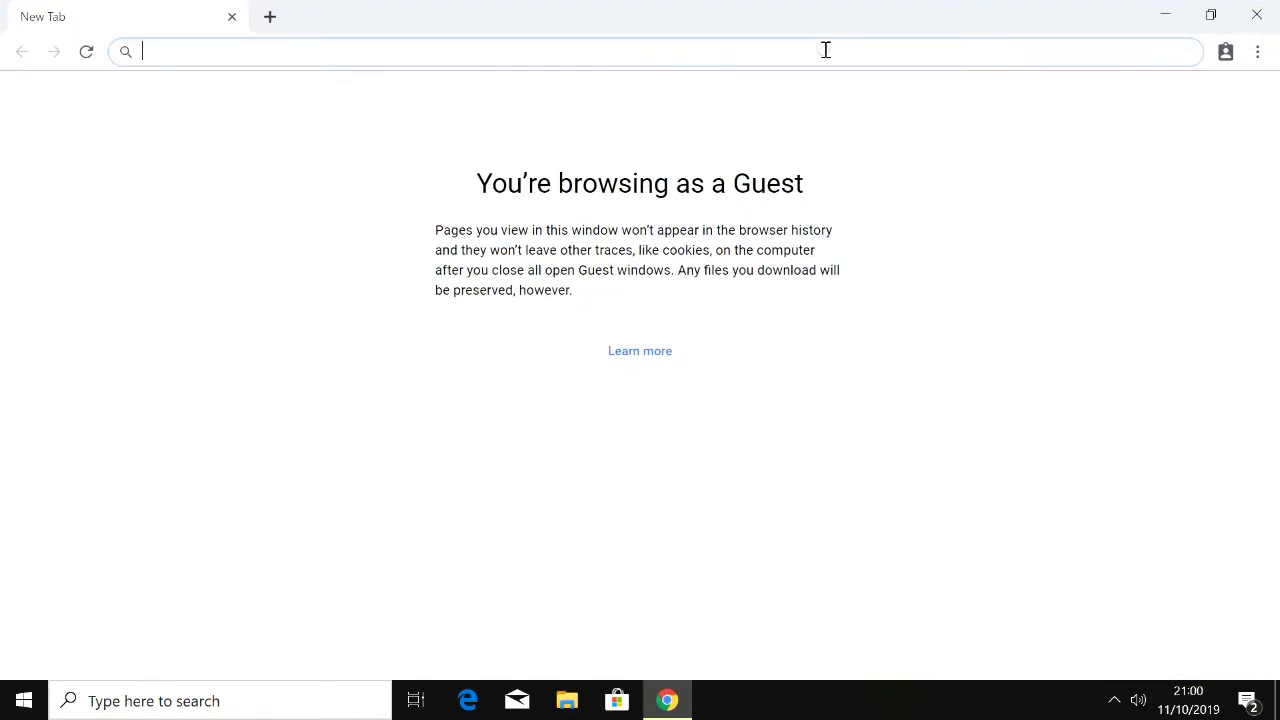
pyautogui.write('l')
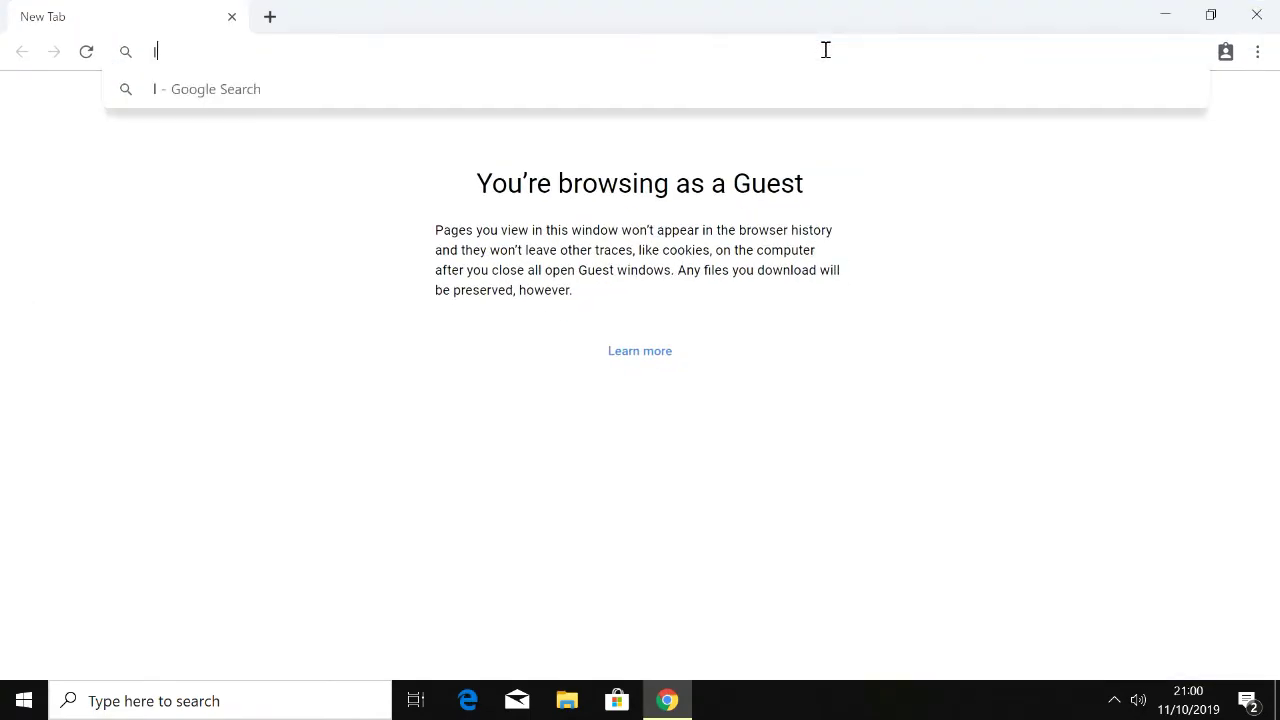
pyautogui.write('oca')
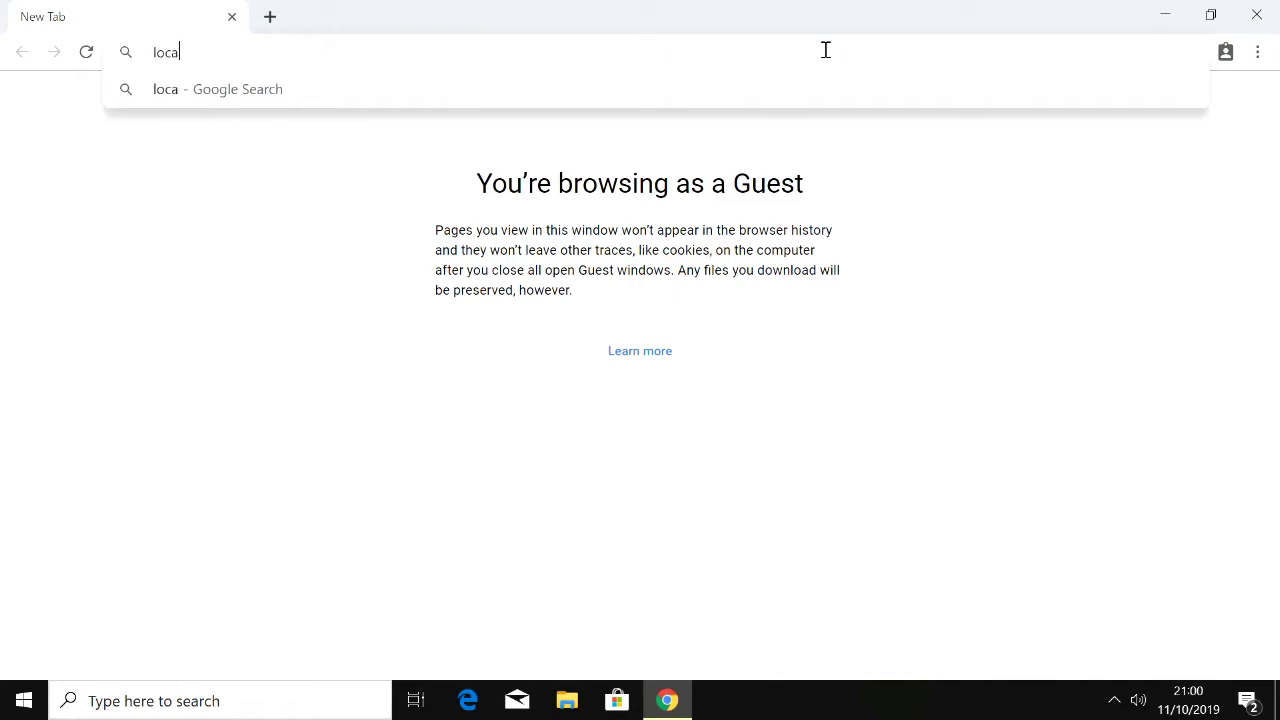
pyautogui.write('lhost')
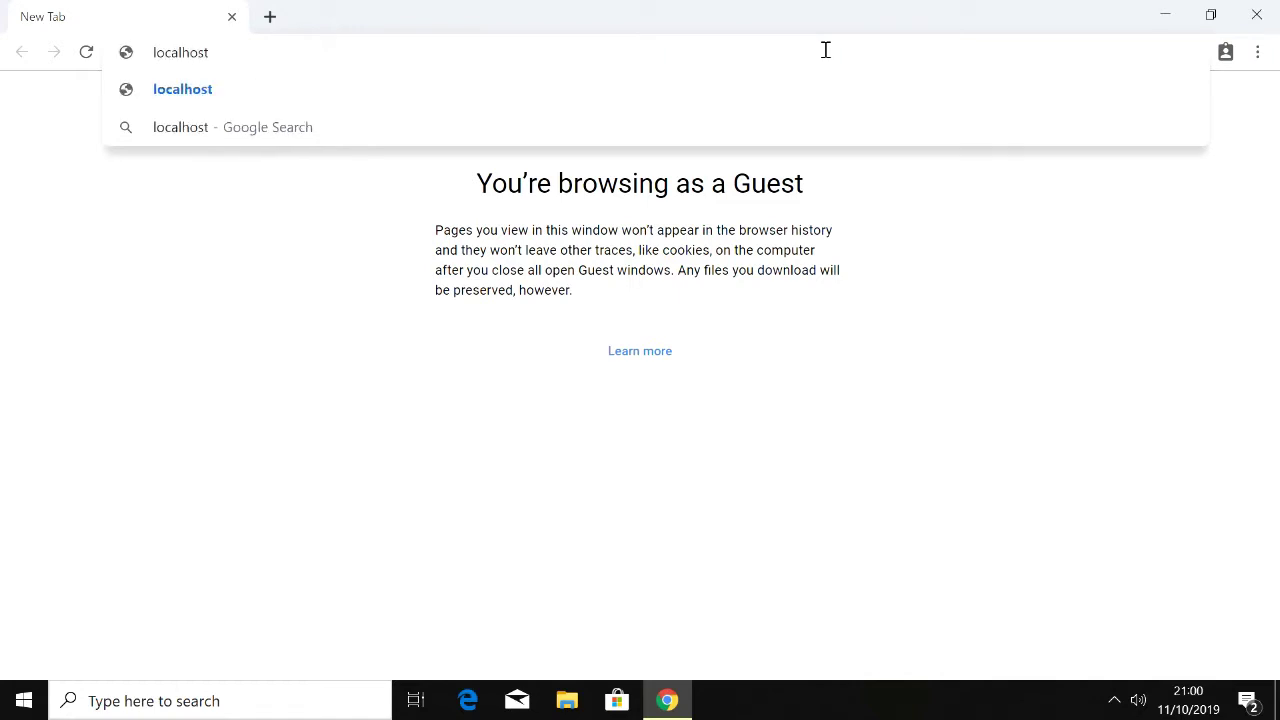
pyautogui.write('/CB')
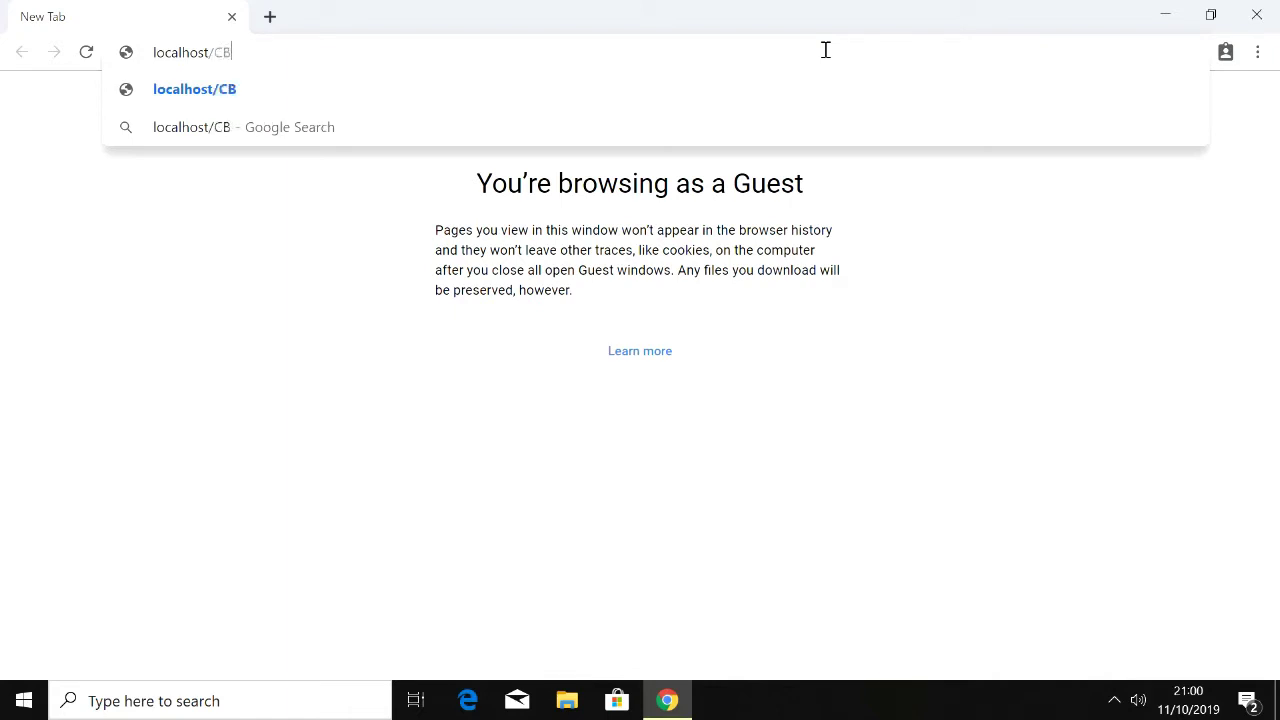
pyautogui.write('T')
pyautogui.press('Return')
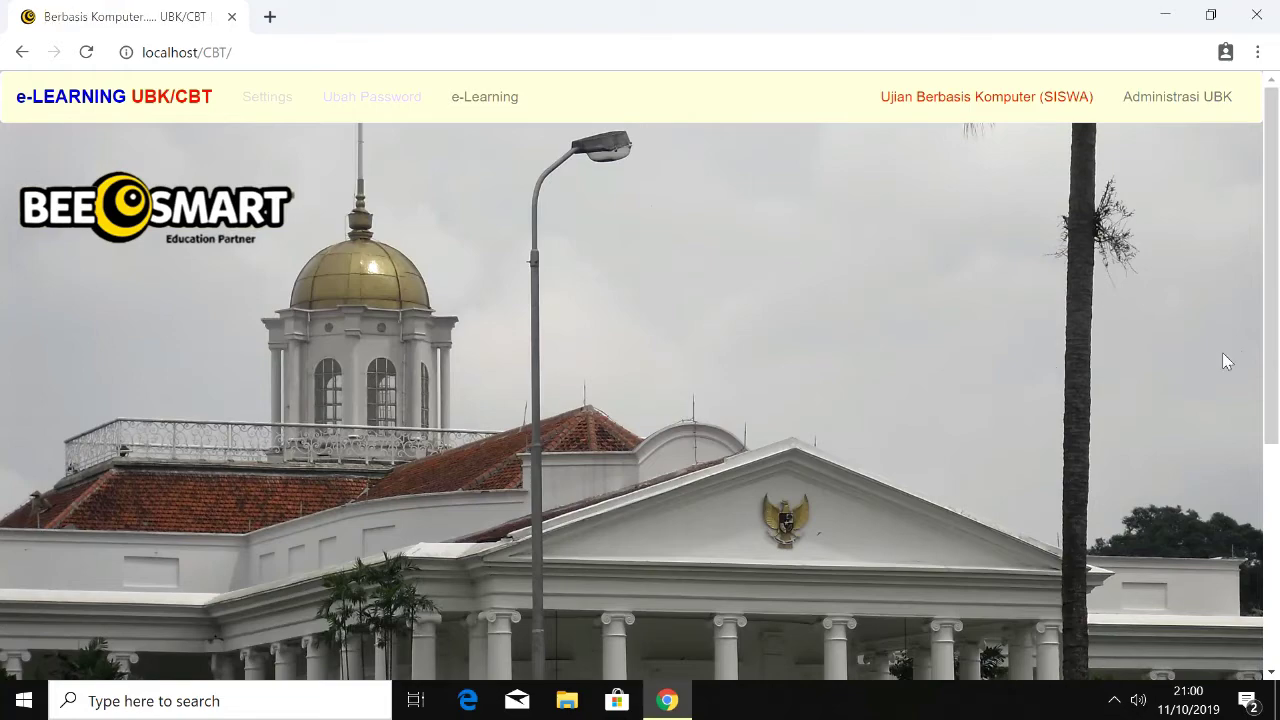
# Step: Visit the student exam login, return home, and open the Administrasi UBK login page
pyautogui.click(1272, 650)
pyautogui.moveTo(1272, 650); pyautogui.dragTo(1272, 420)
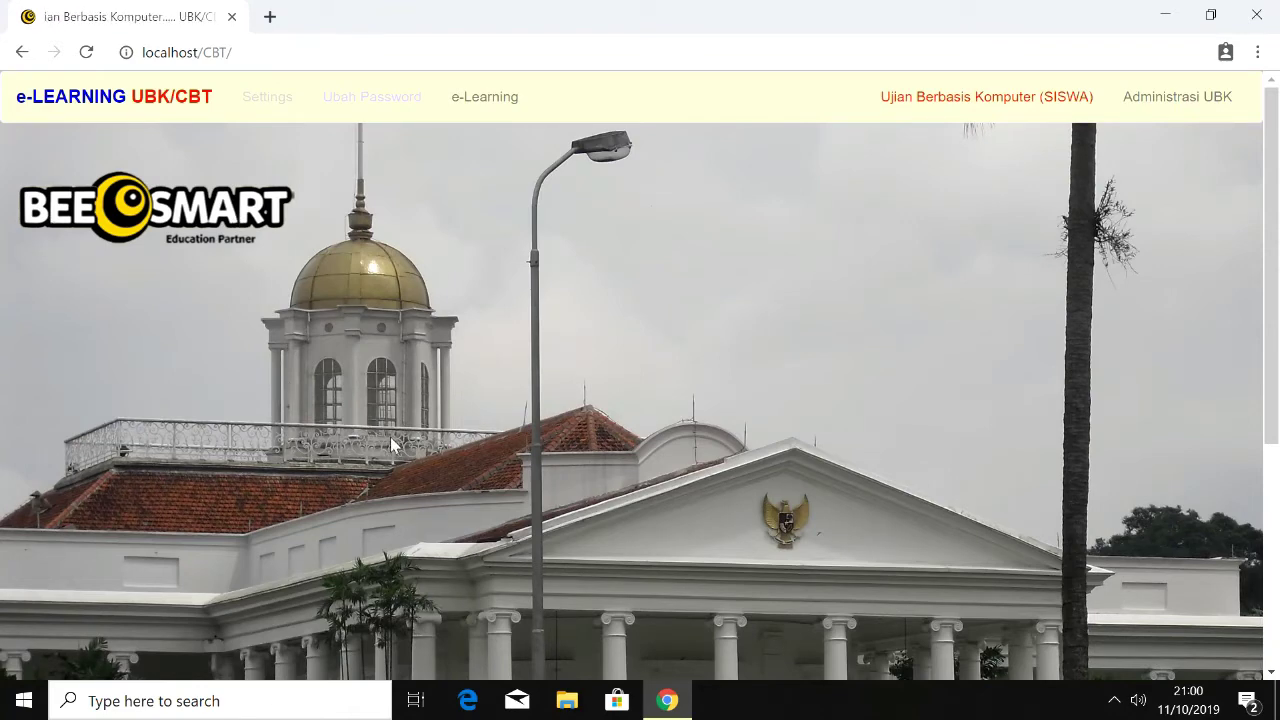
pyautogui.click(967, 100)
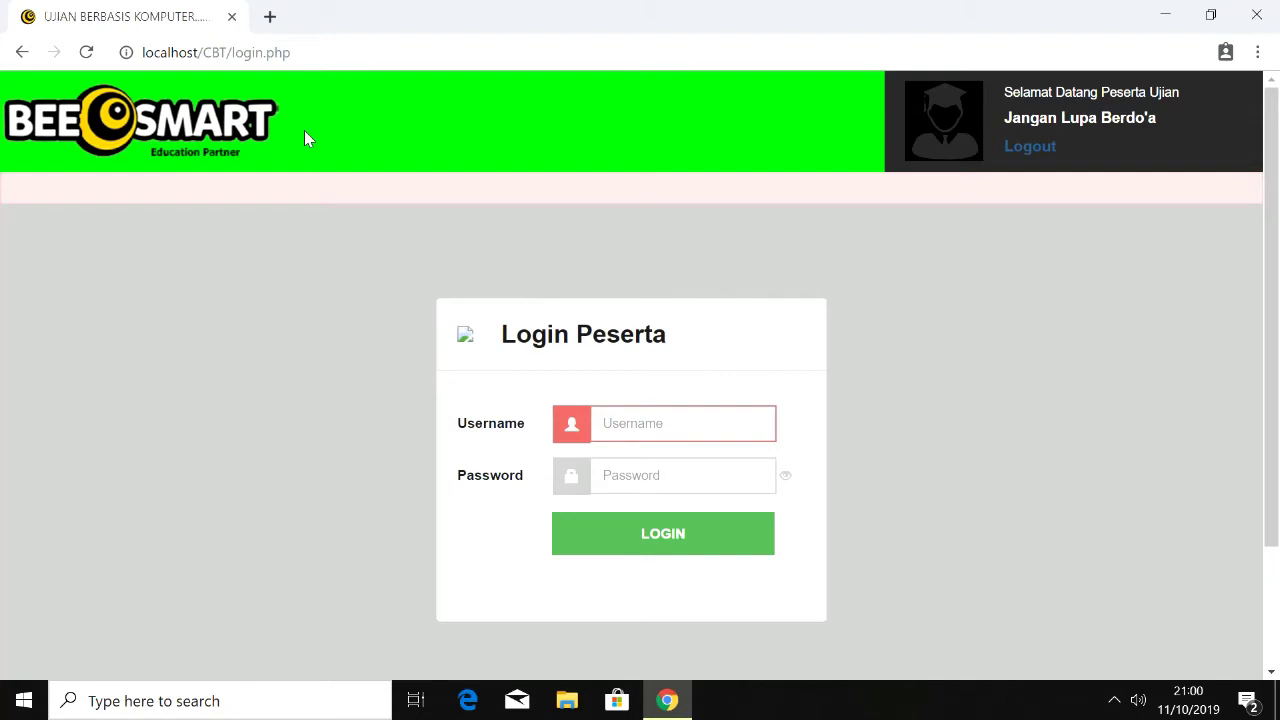
pyautogui.click(1037, 155)
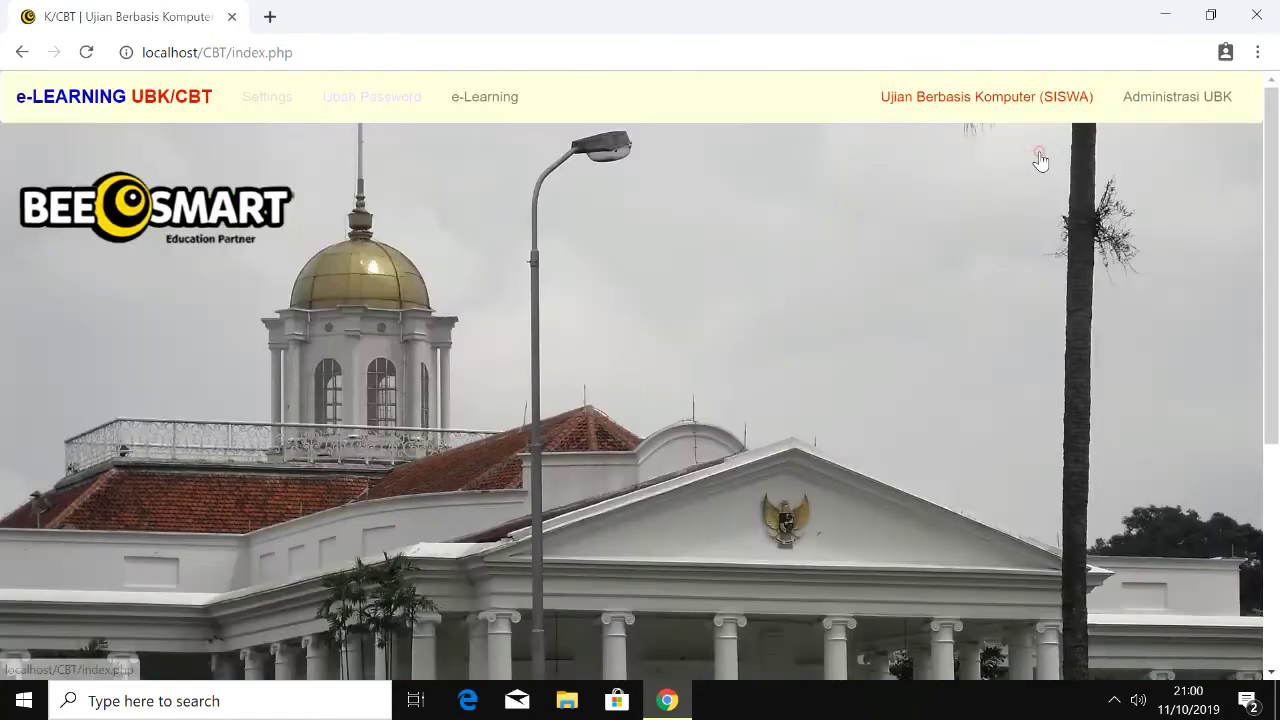
pyautogui.click(1175, 102)
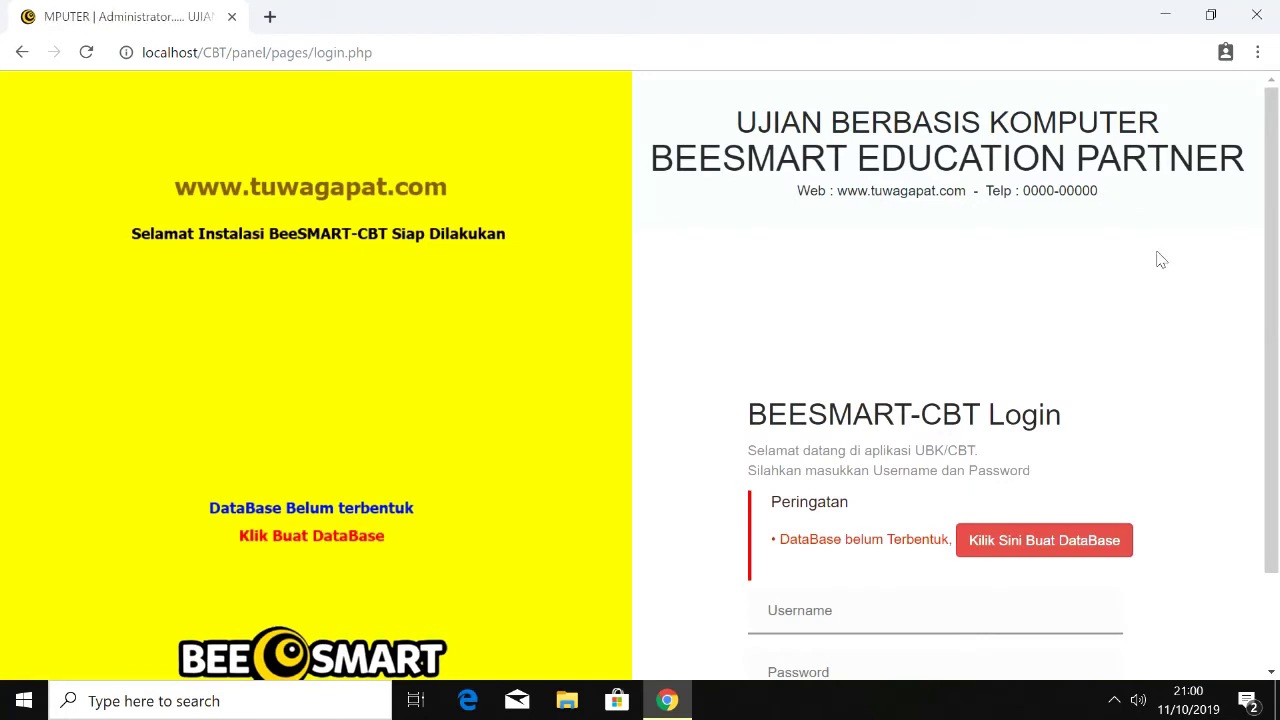
# Step: Create the missing BeeSmart database and log in with the administrator username and password
pyautogui.moveTo(1272, 263); pyautogui.dragTo(1262, 453)
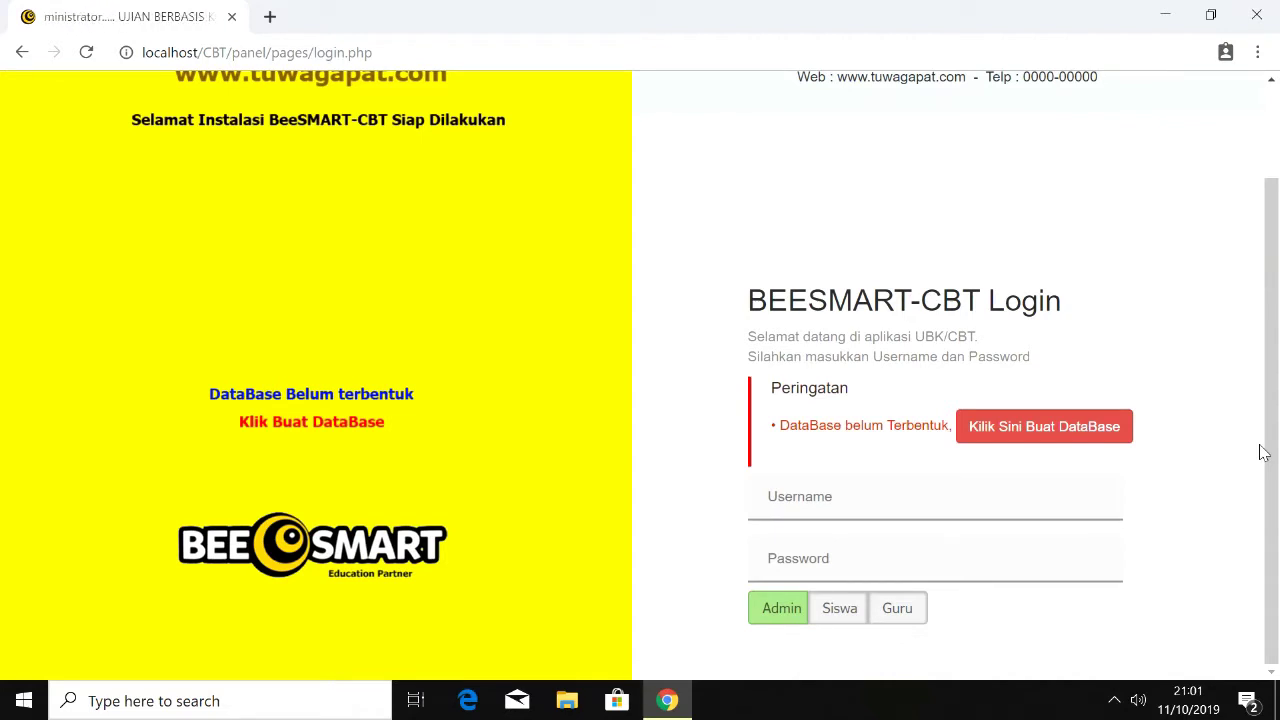
pyautogui.click(1104, 450)
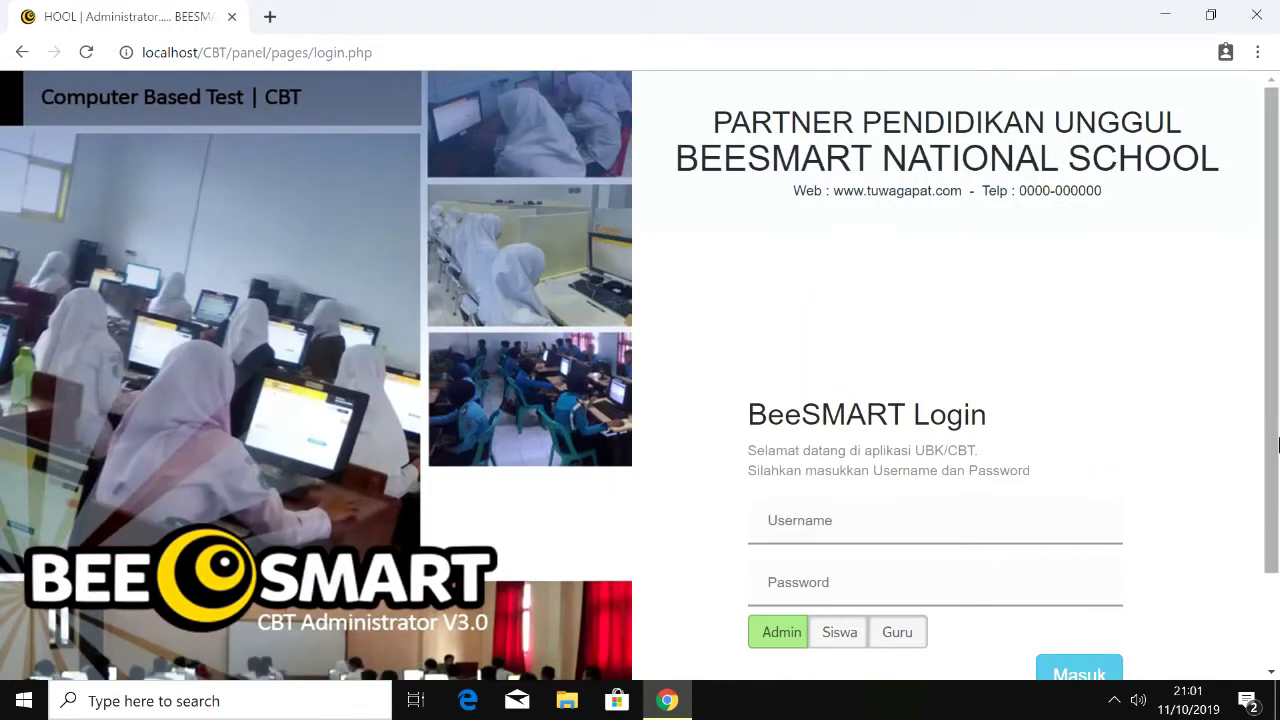
pyautogui.scroll(-2, 1105, 452)
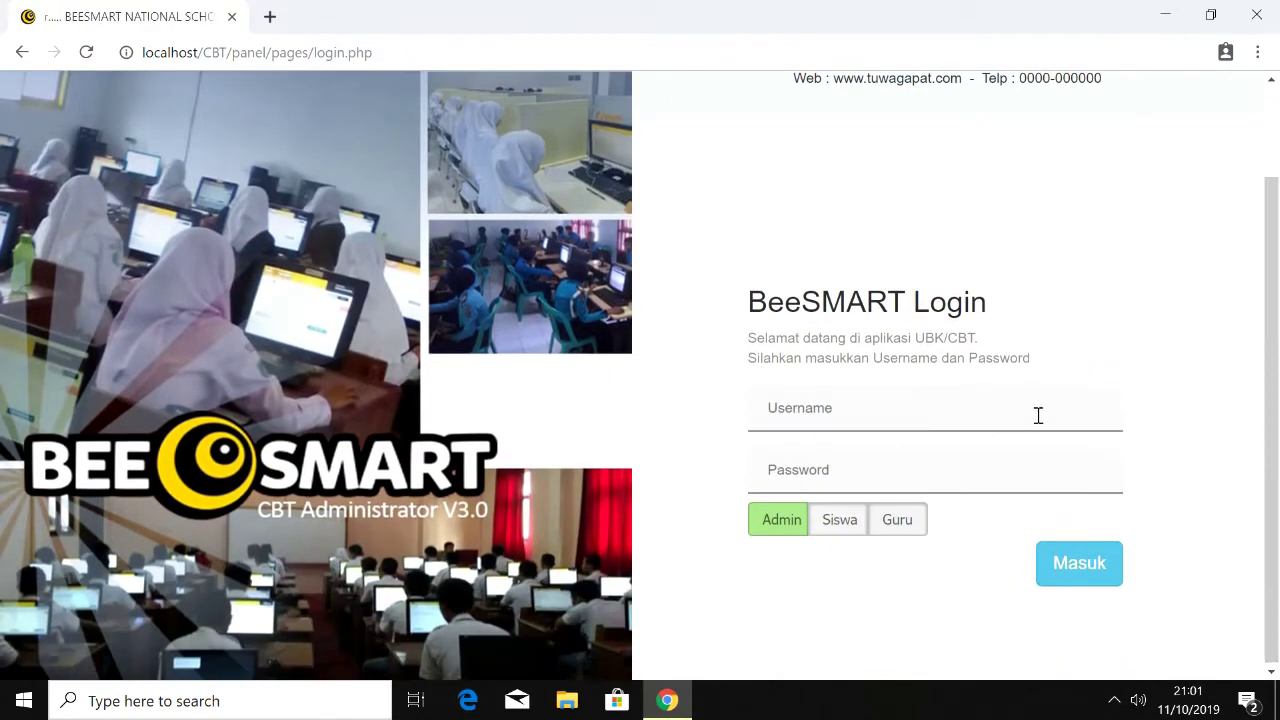
pyautogui.click(975, 400)
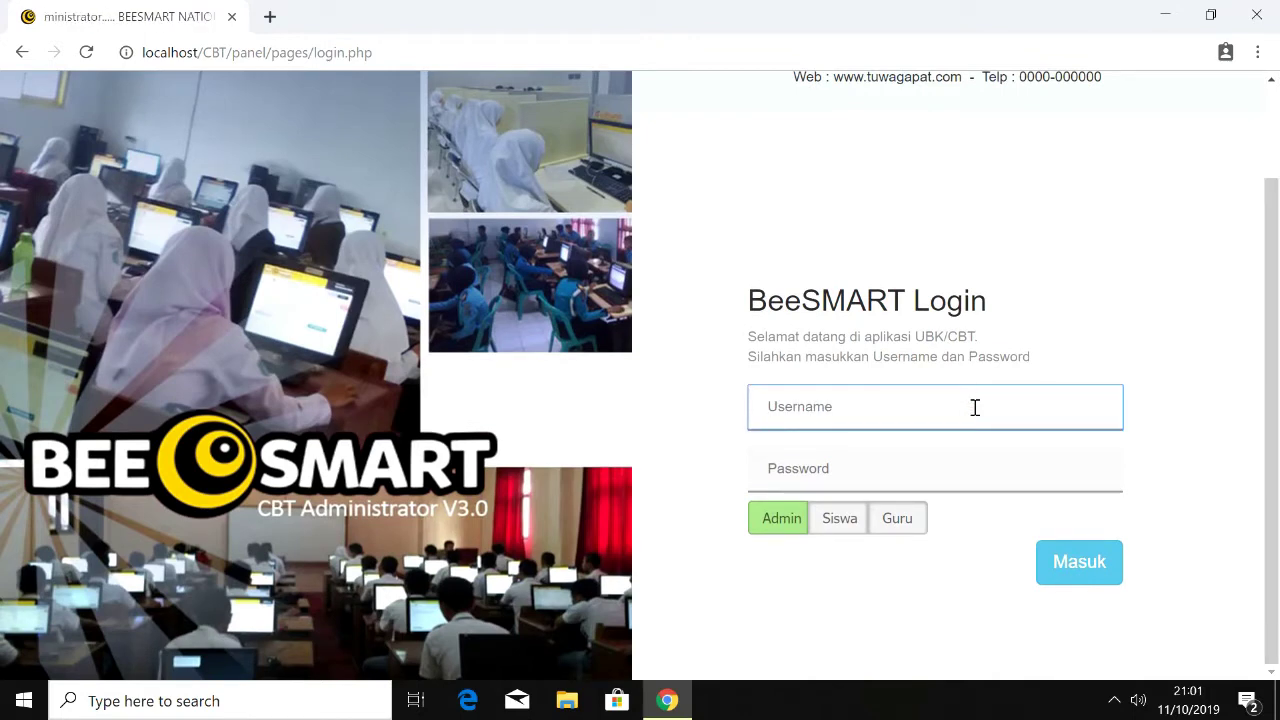
pyautogui.write('ad')
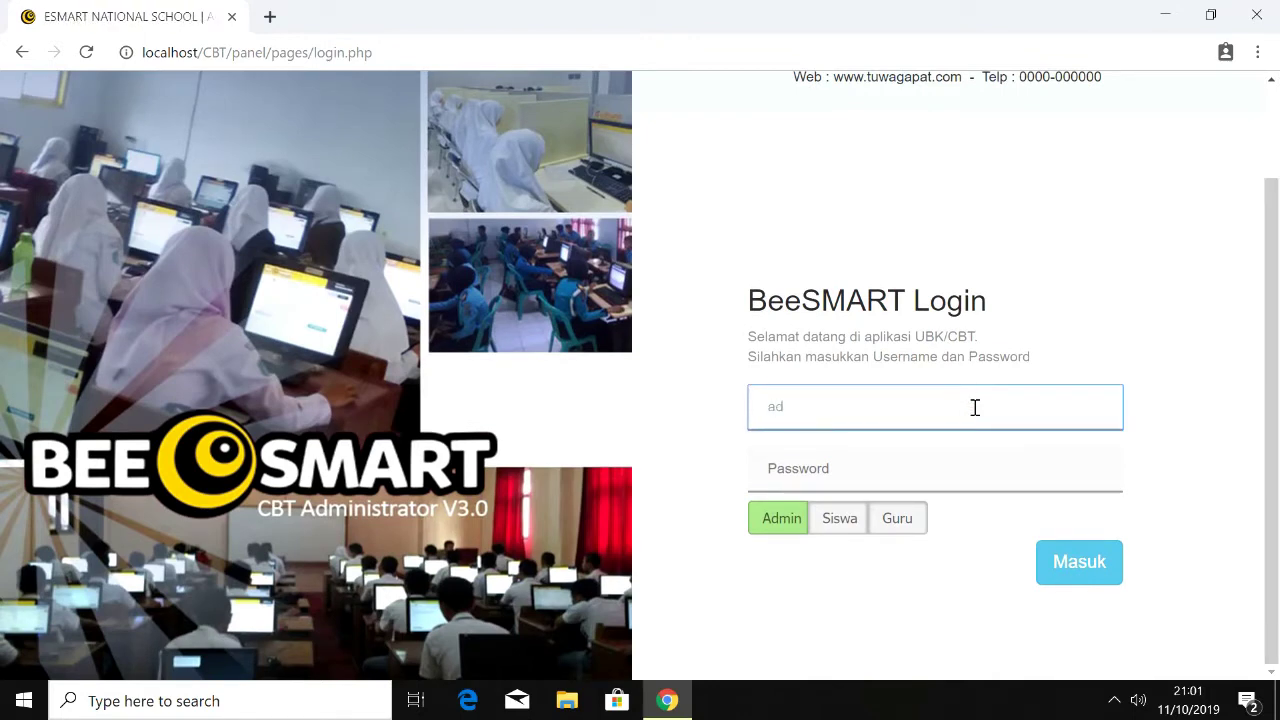
pyautogui.write('min')
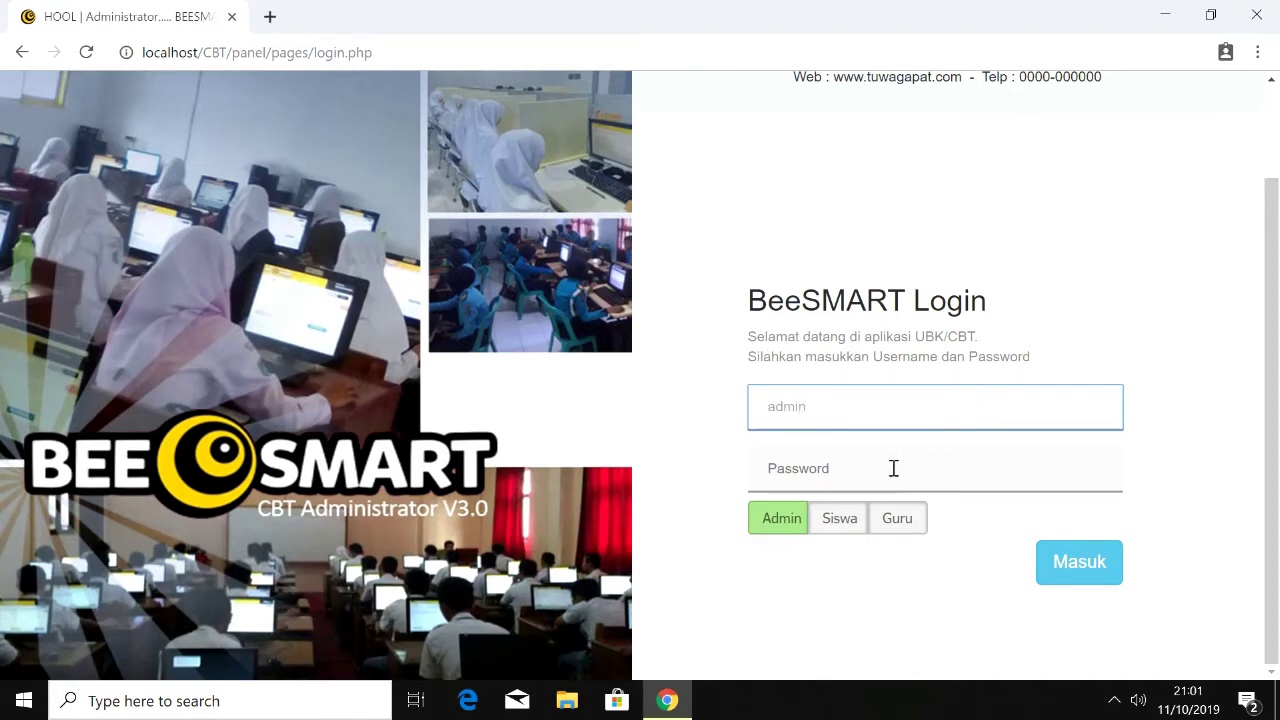
pyautogui.click(870, 468)
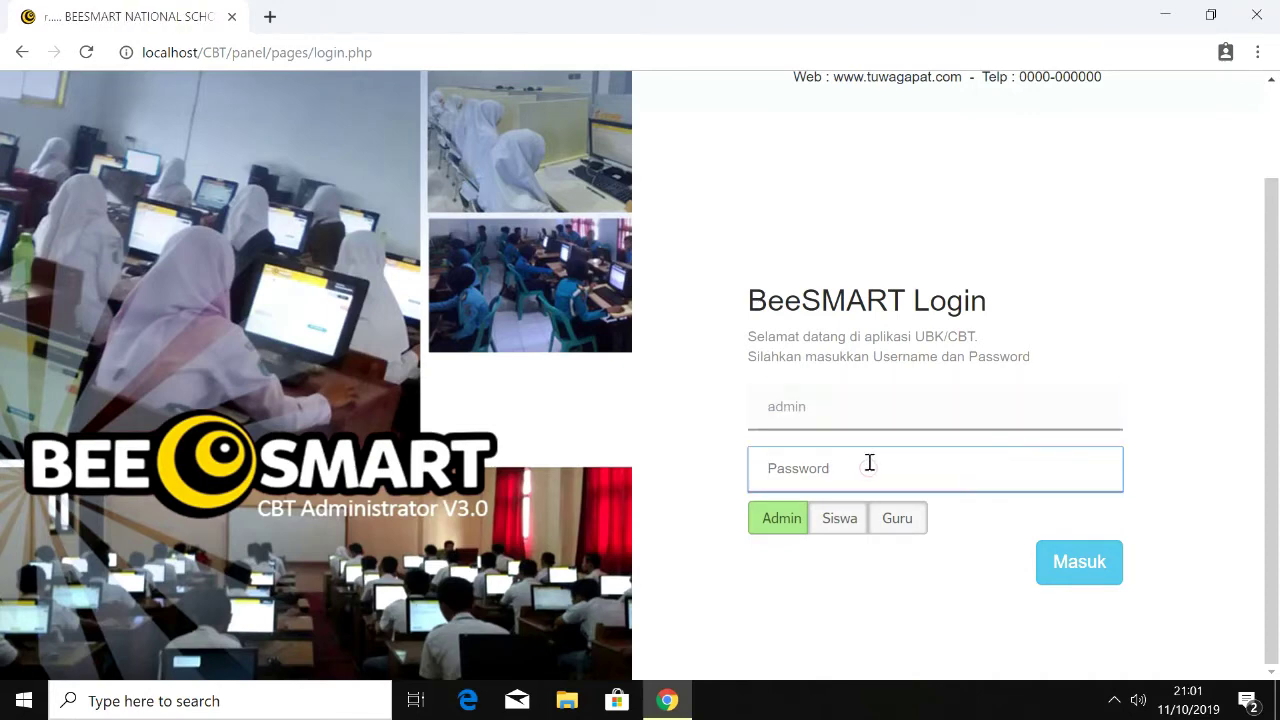
pyautogui.write('a')
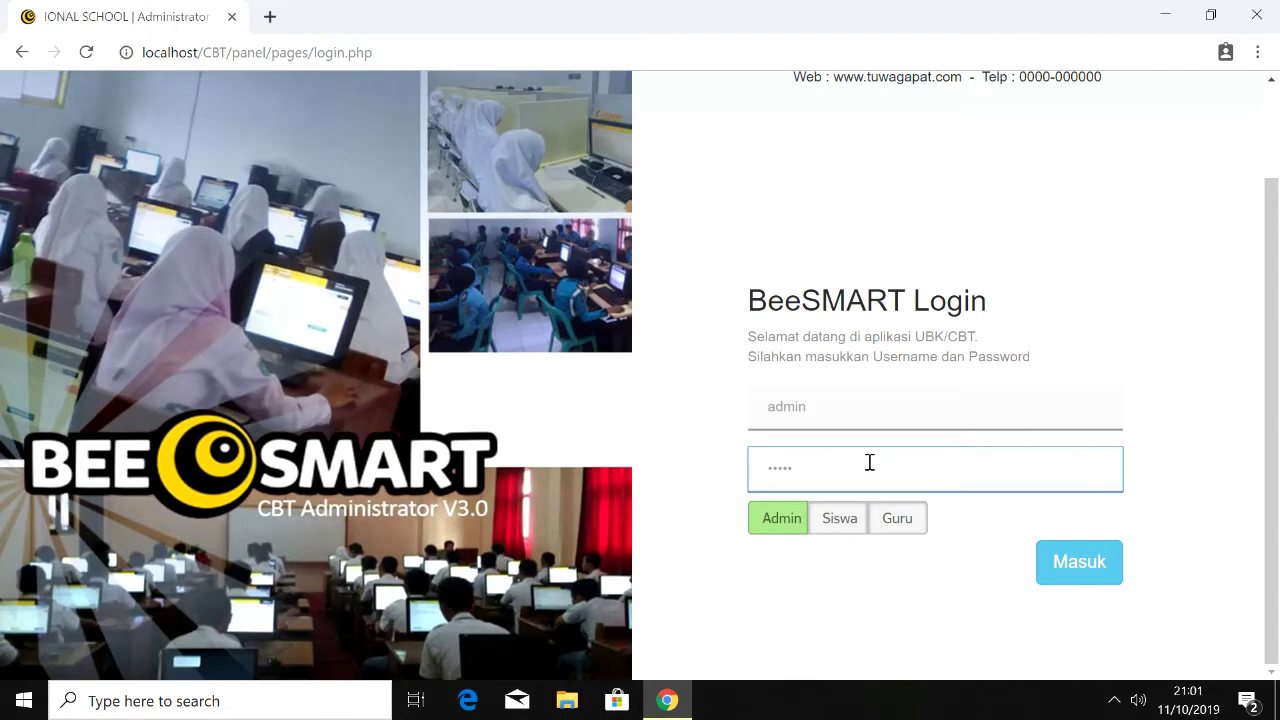
pyautogui.click(1080, 563)
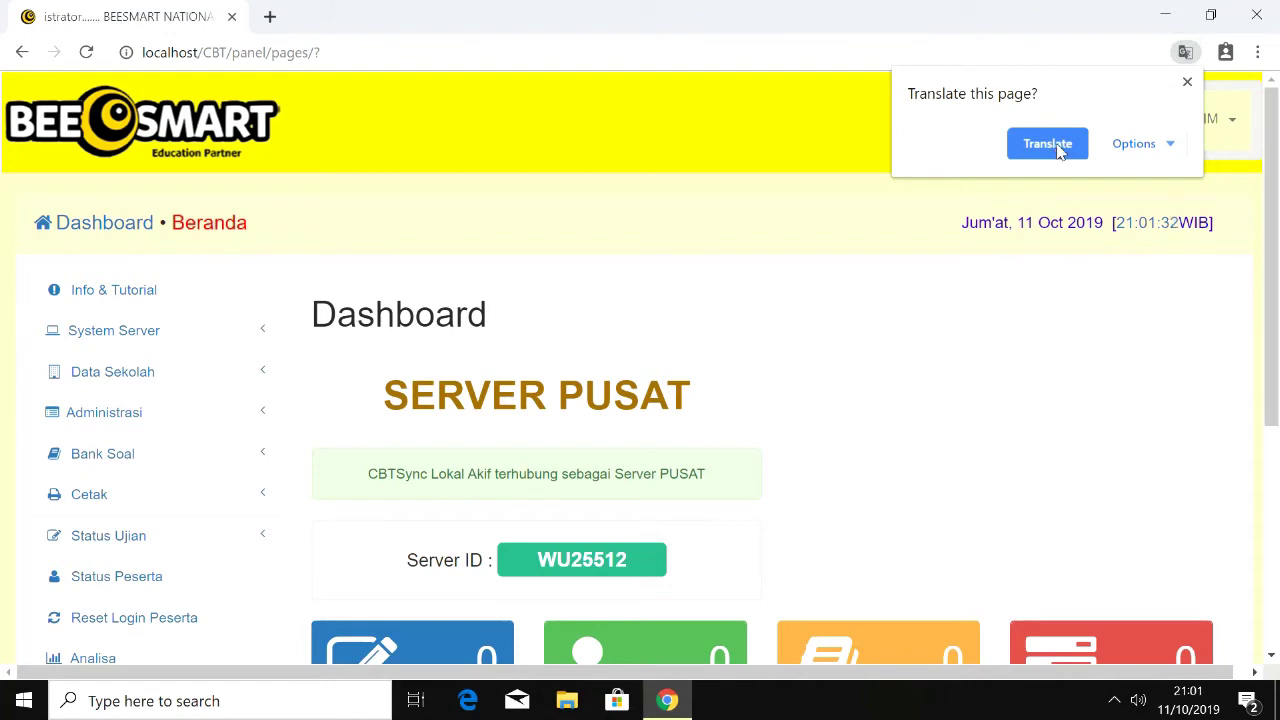
# Step: Dismiss the translation offer and open Data Sekolah > Identitas Sekolah
pyautogui.click(1187, 82)
pyautogui.moveTo(1265, 168)
pyautogui.mouseDown()
pyautogui.moveTo(1273, 382)
pyautogui.moveTo(1275, 167)
pyautogui.mouseUp()
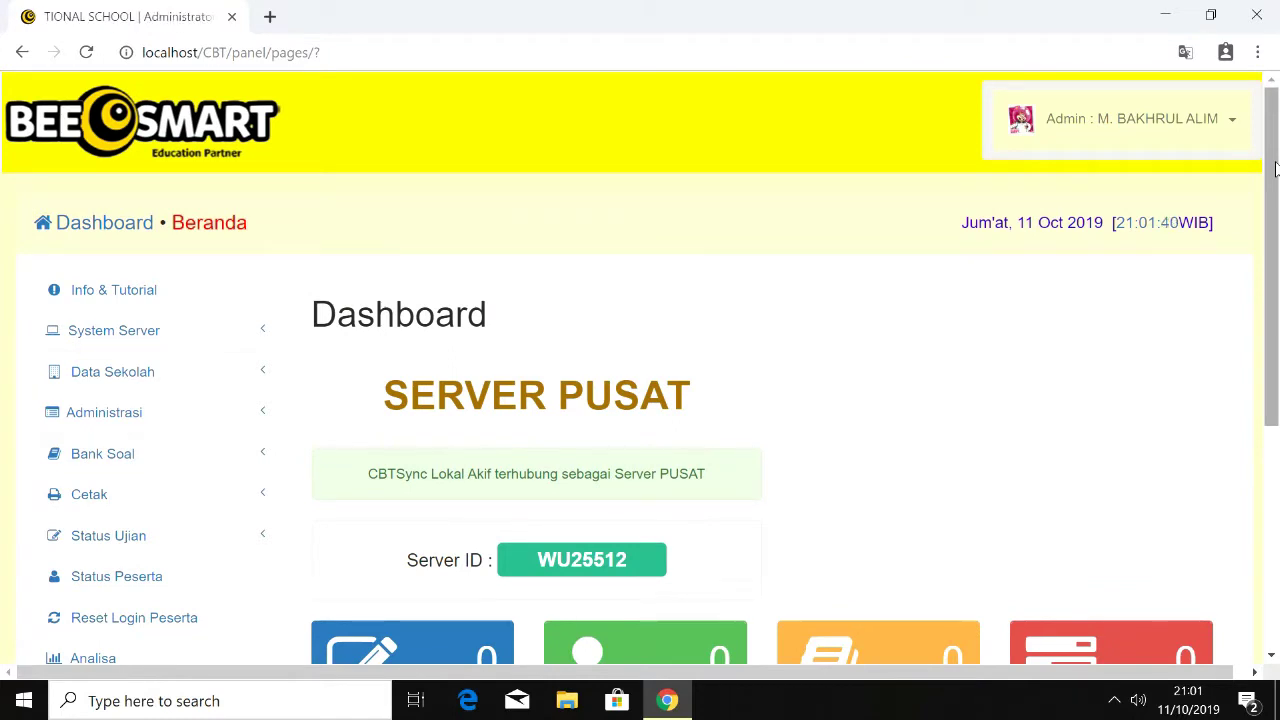
pyautogui.click(226, 372)
pyautogui.click(229, 412)
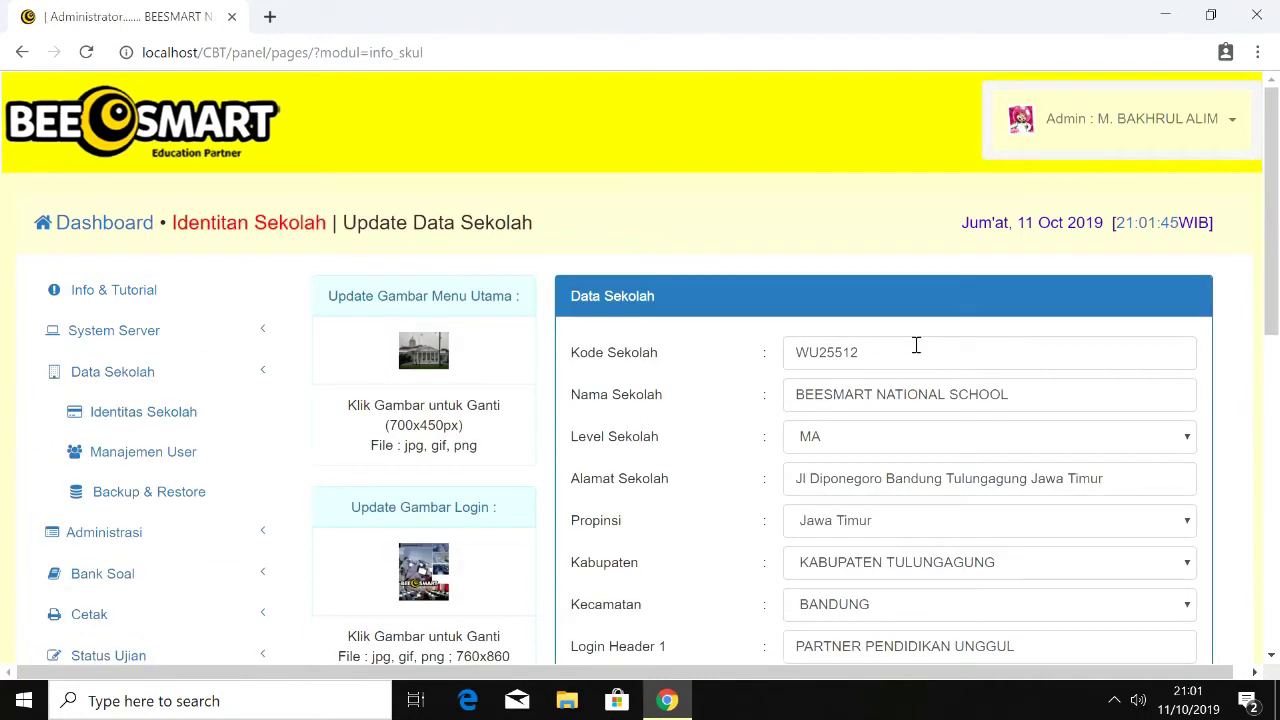
# Step: Keep school code WU25512, rename the school to SMK NEGERI TUGUMULYO, and set level SMK
pyautogui.moveTo(866, 344); pyautogui.dragTo(783, 355)
pyautogui.press('BackSpace')
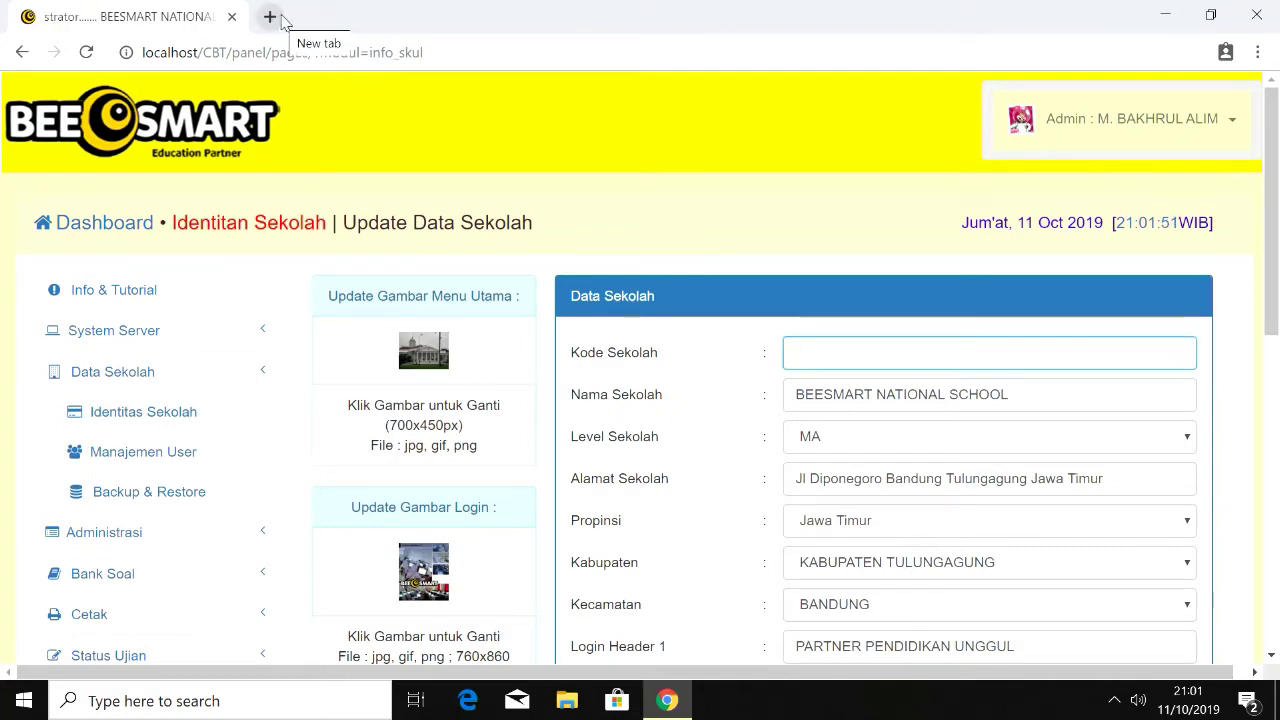
pyautogui.hotkey('ctrl', 'z')
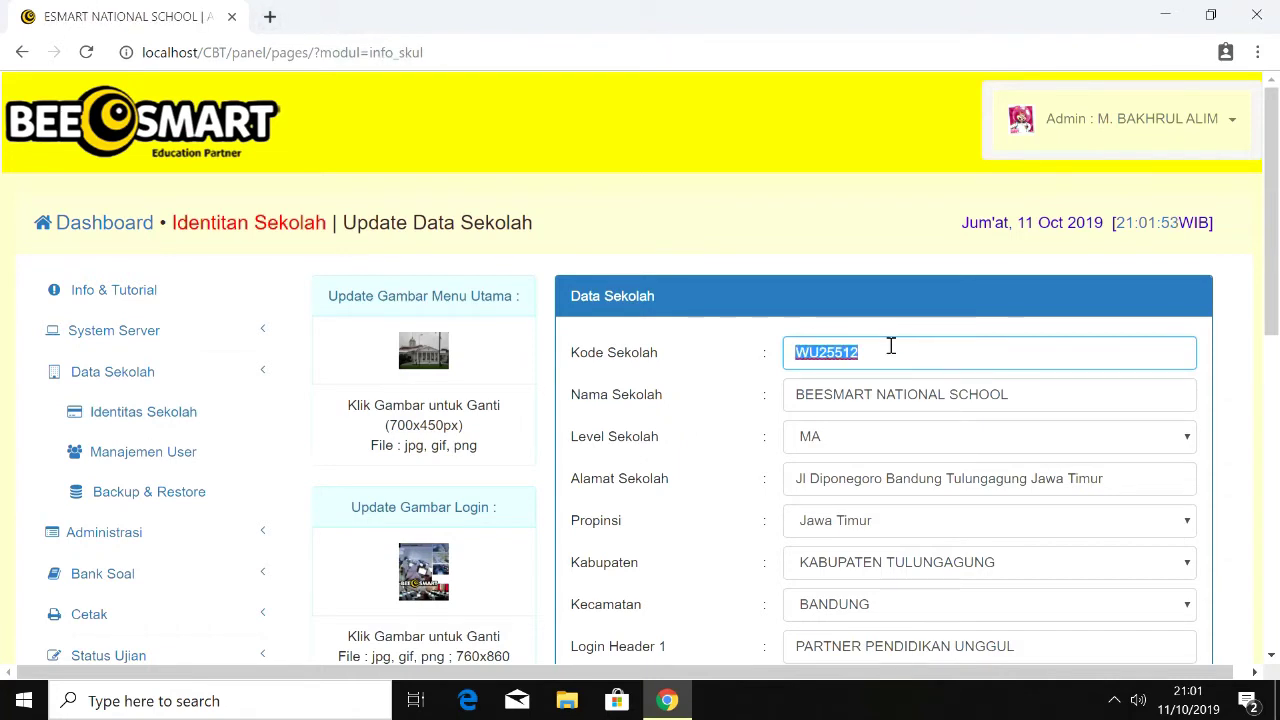
pyautogui.click(891, 346)
pyautogui.moveTo(1010, 394); pyautogui.dragTo(752, 417)
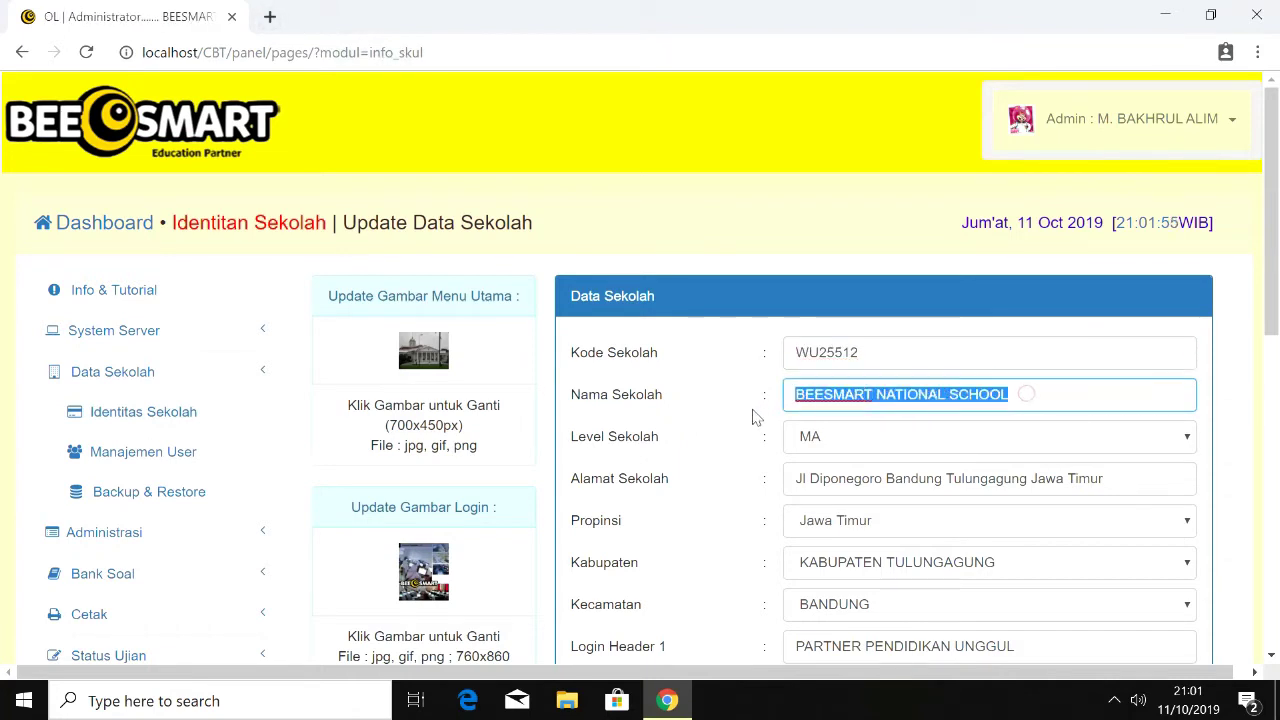
pyautogui.write('SMK NEGER')
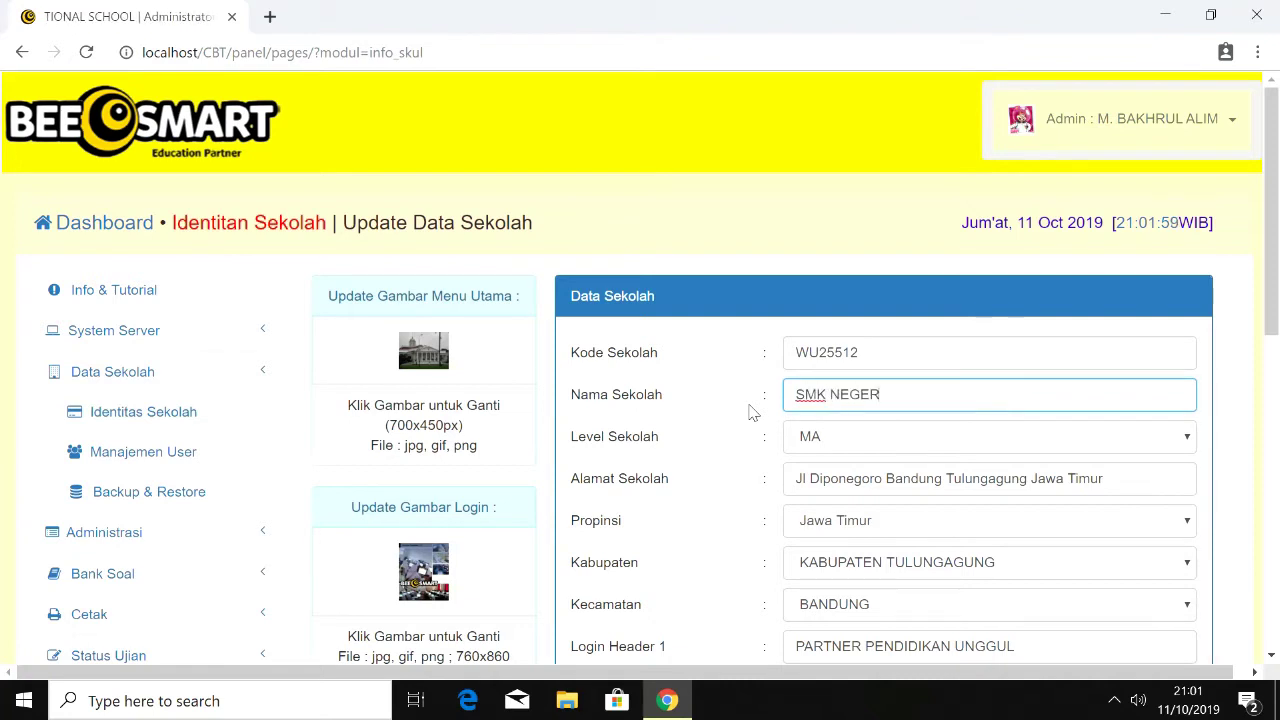
pyautogui.write('I TUGU')
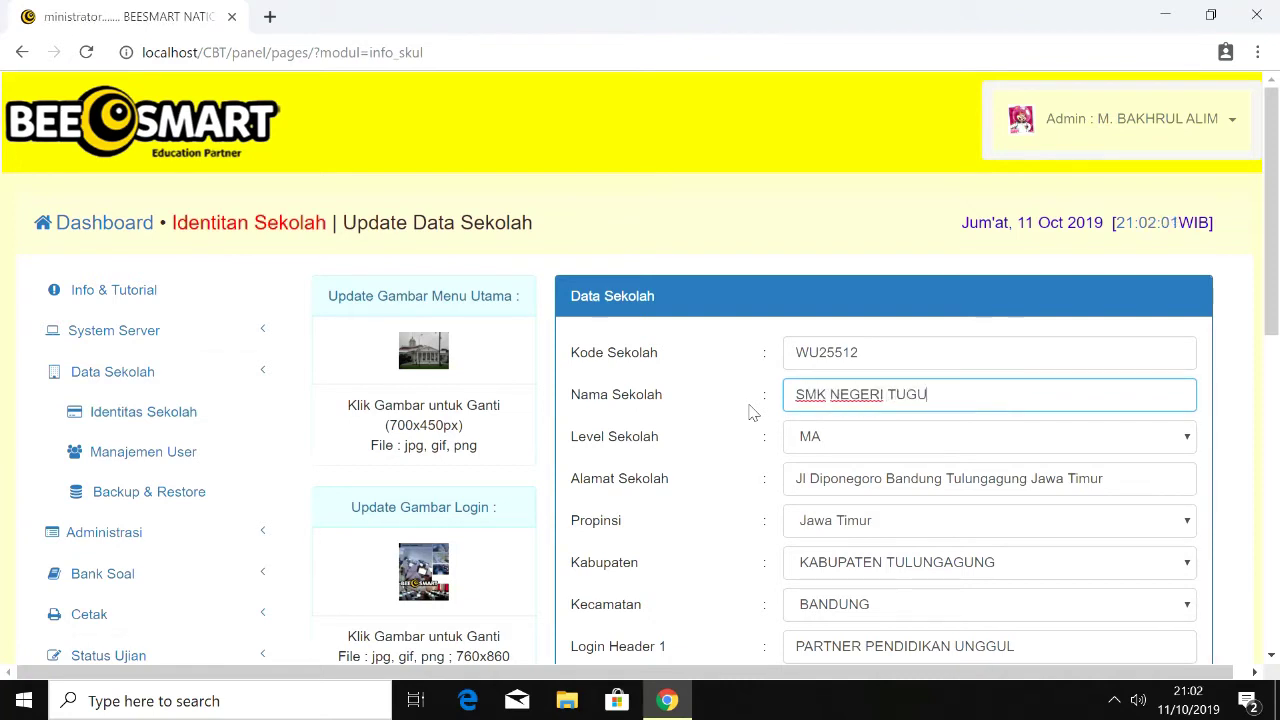
pyautogui.write('MUL')
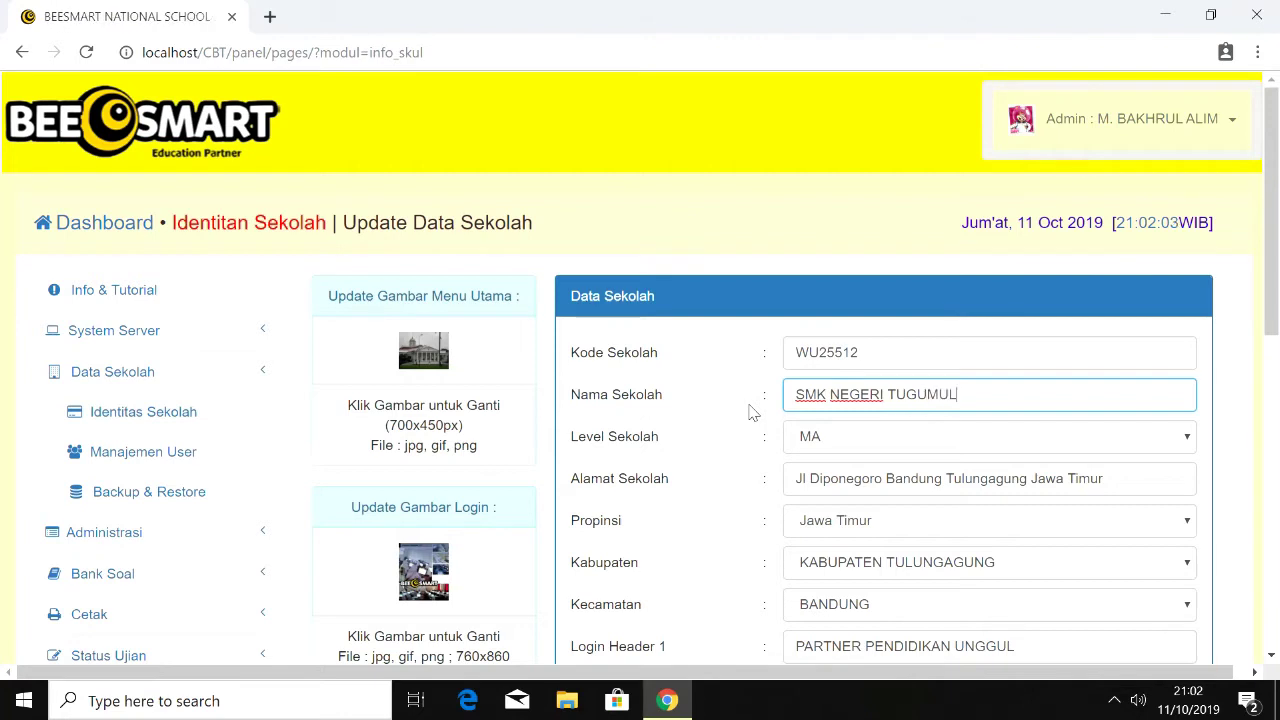
pyautogui.write('YO')
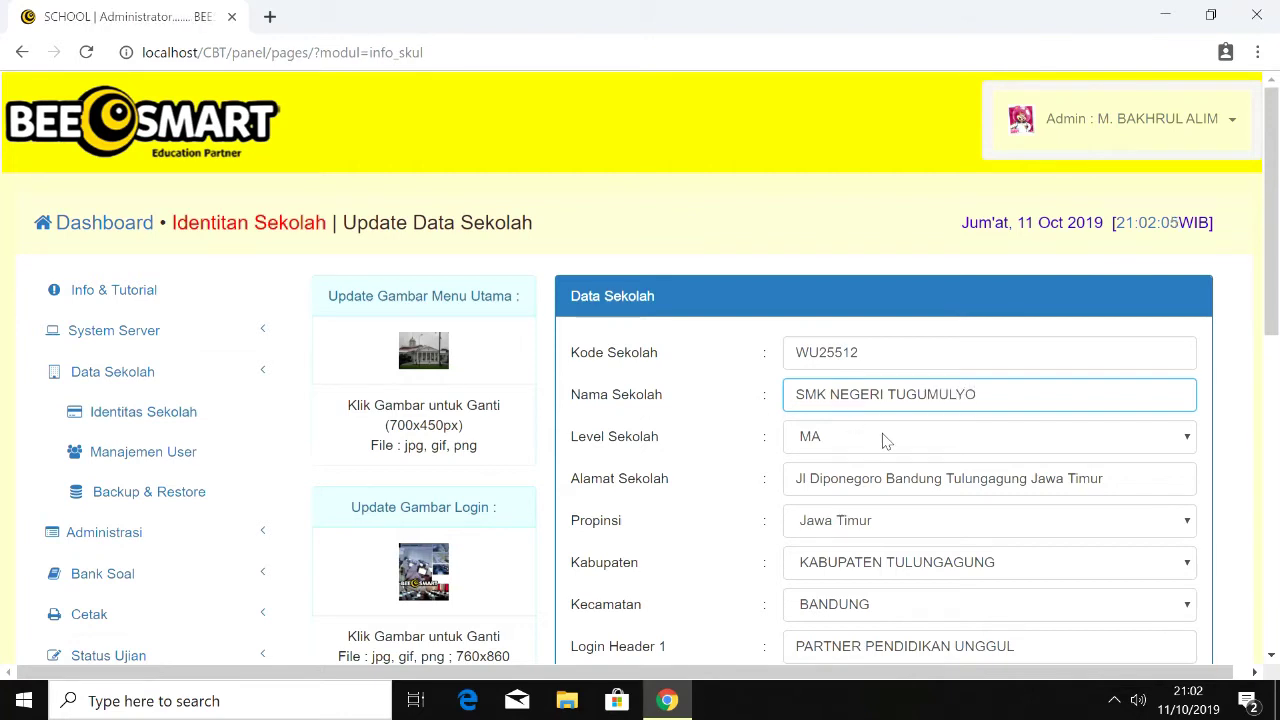
pyautogui.click(880, 438)
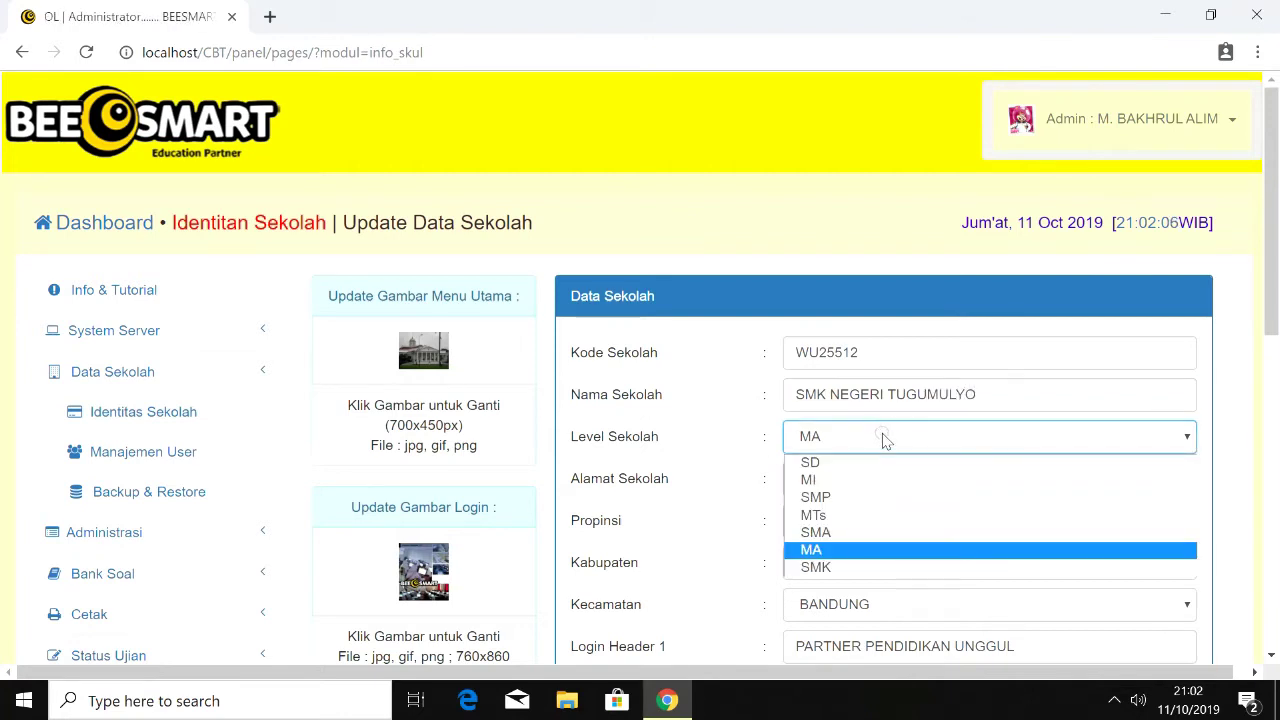
pyautogui.click(850, 567)
# Step: Enter the new school address in Alamat Sekolah and save the school data
pyautogui.scroll(-1, 1278, 290)
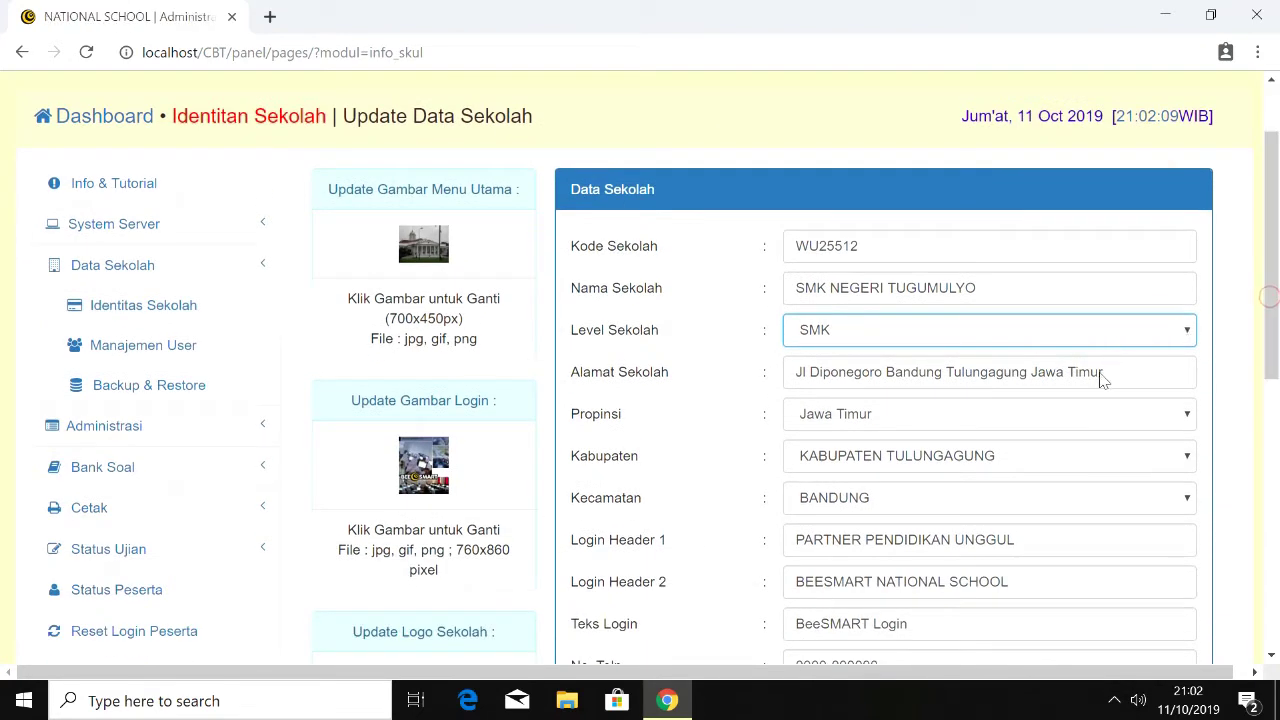
pyautogui.moveTo(1123, 369); pyautogui.dragTo(652, 362)
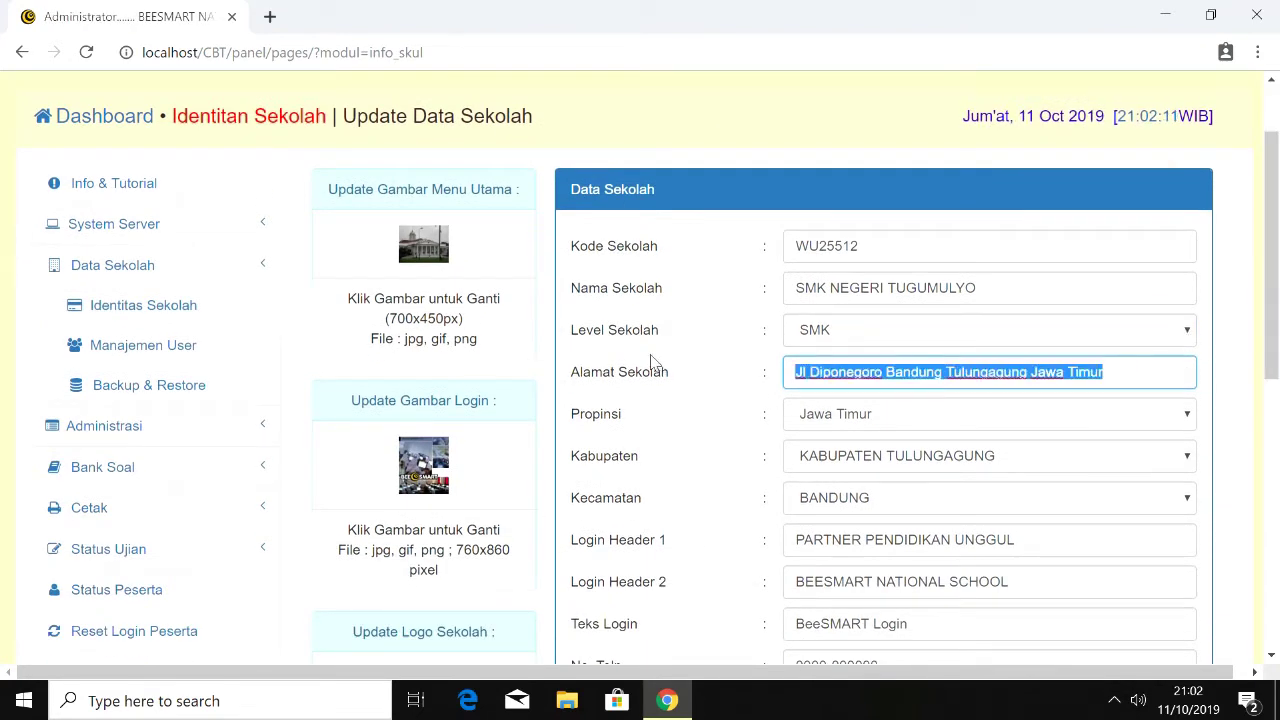
pyautogui.write('jL')
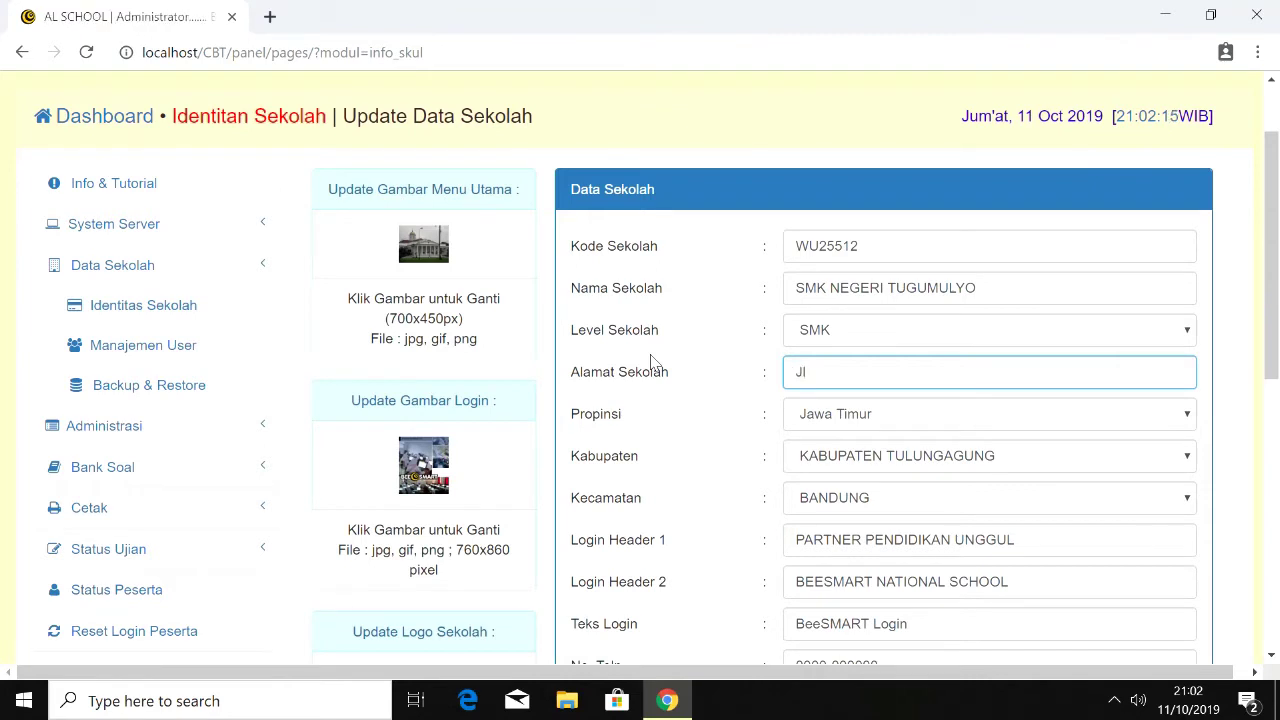
pyautogui.write('n. Yo')
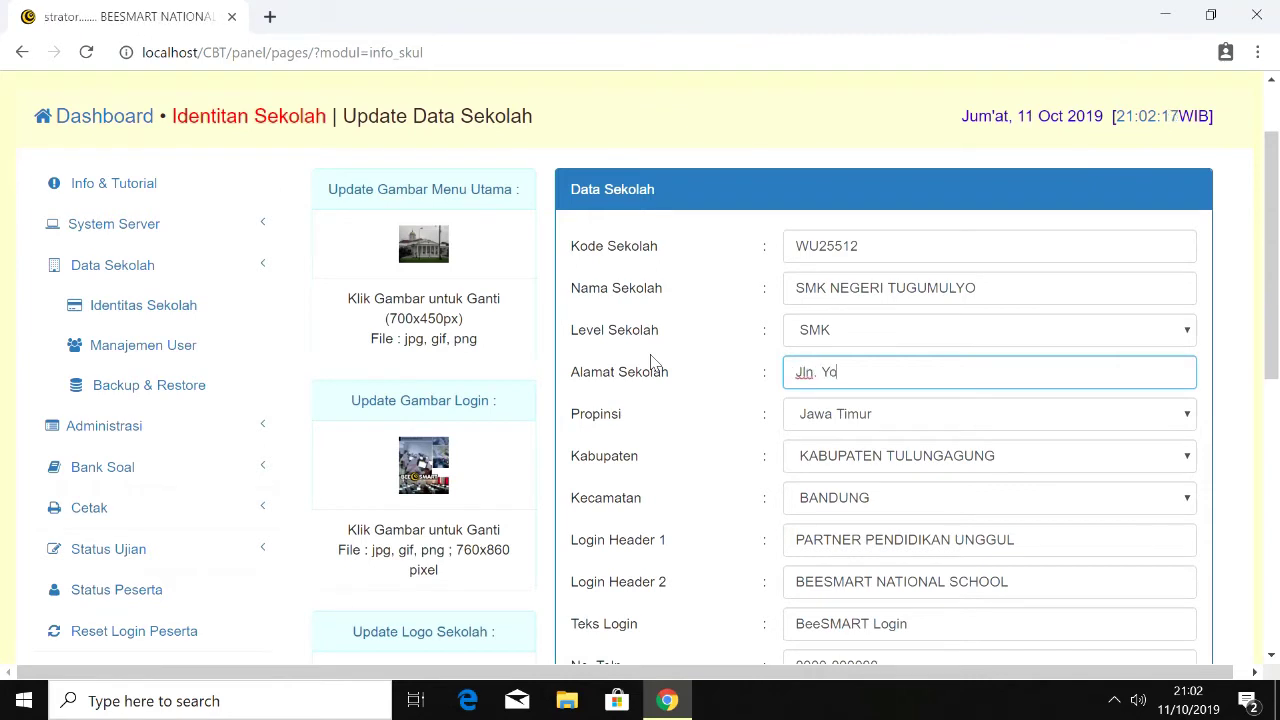
pyautogui.write('s suda')
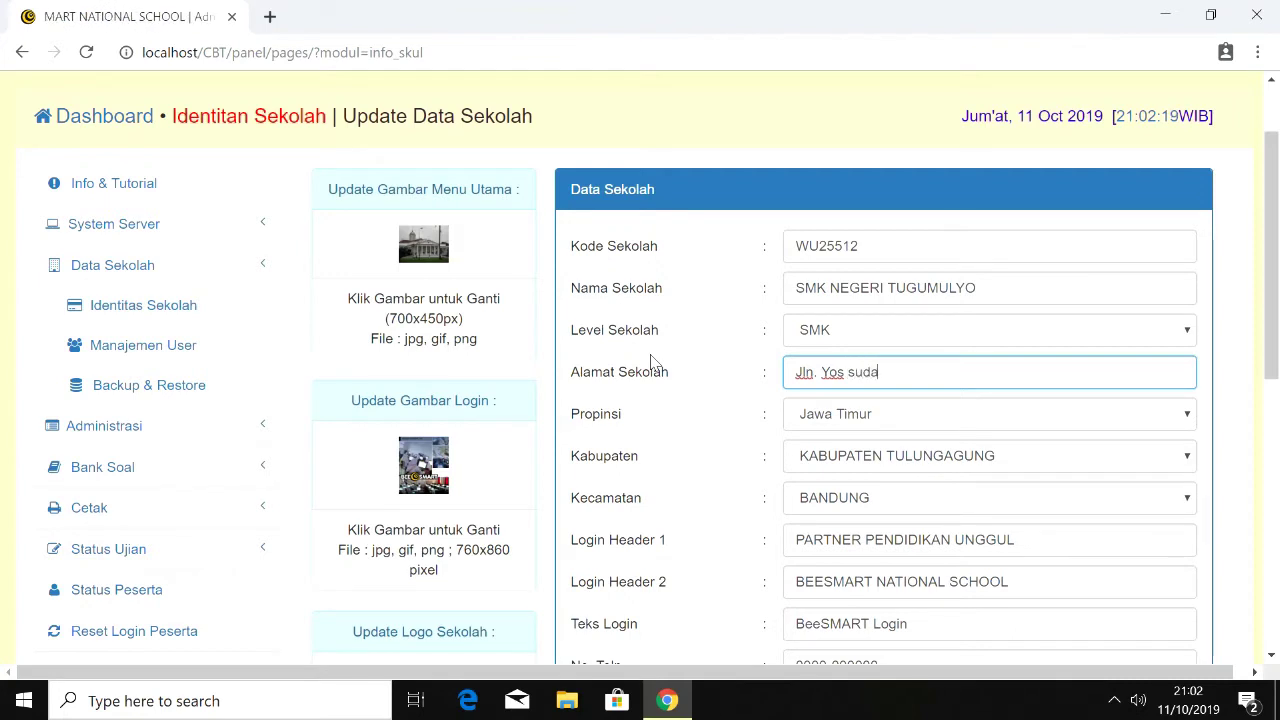
pyautogui.write('rs')
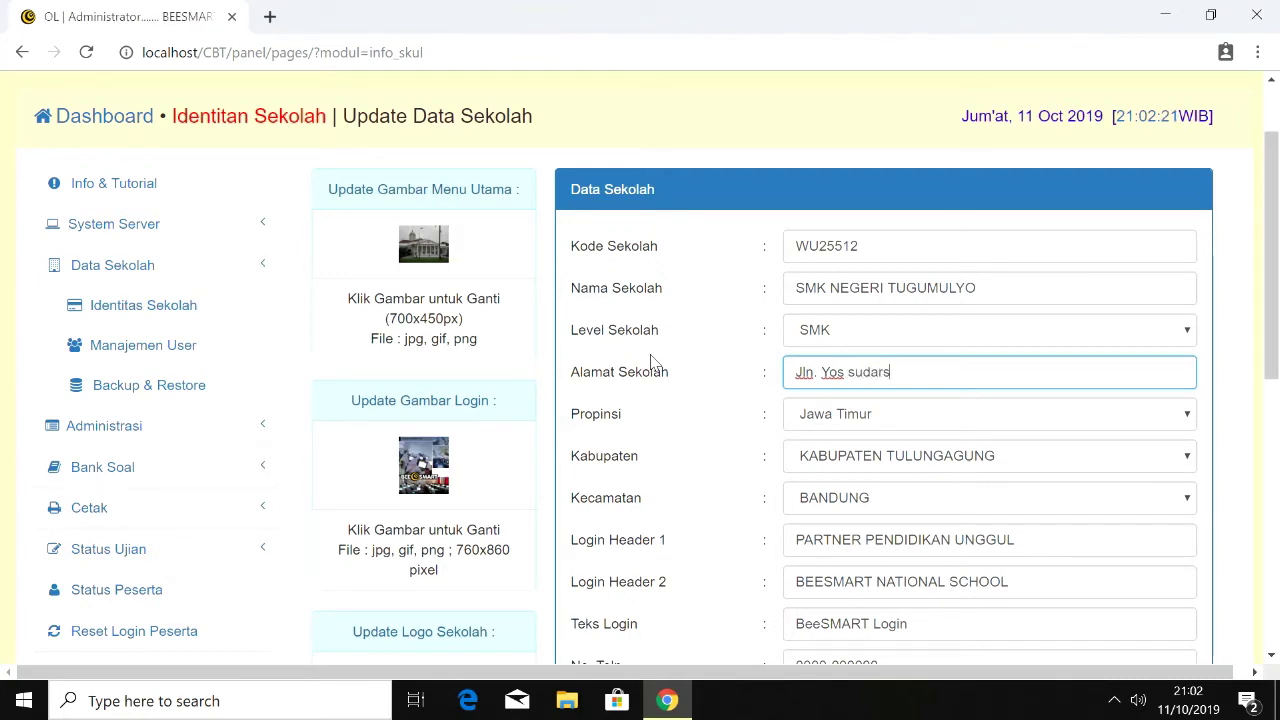
pyautogui.write('o')
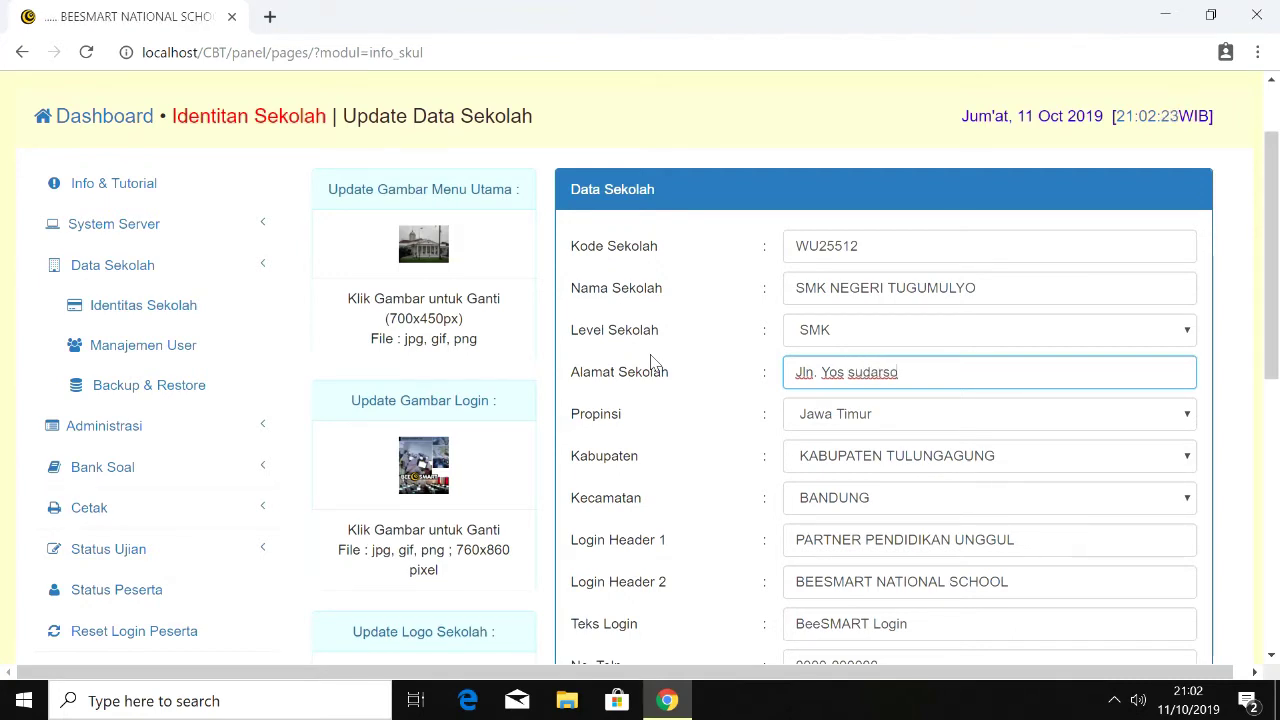
pyautogui.moveTo(1273, 301); pyautogui.dragTo(1273, 492)
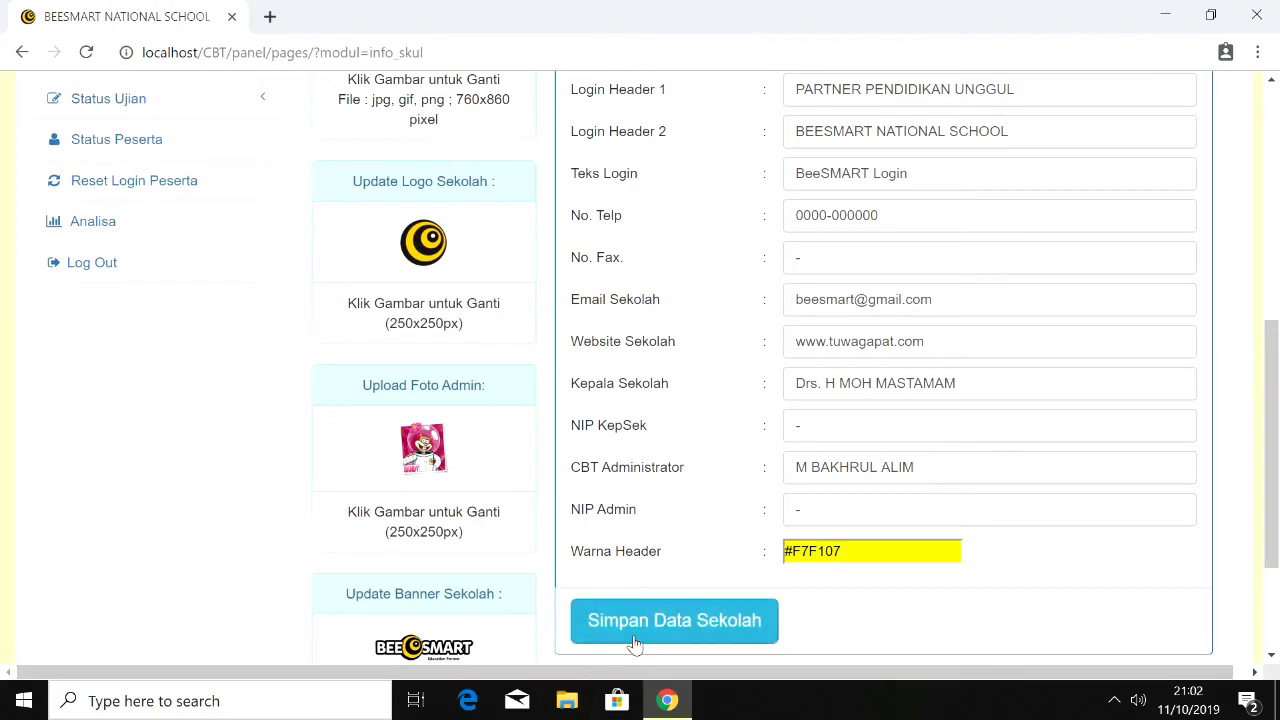
pyautogui.click(634, 641)
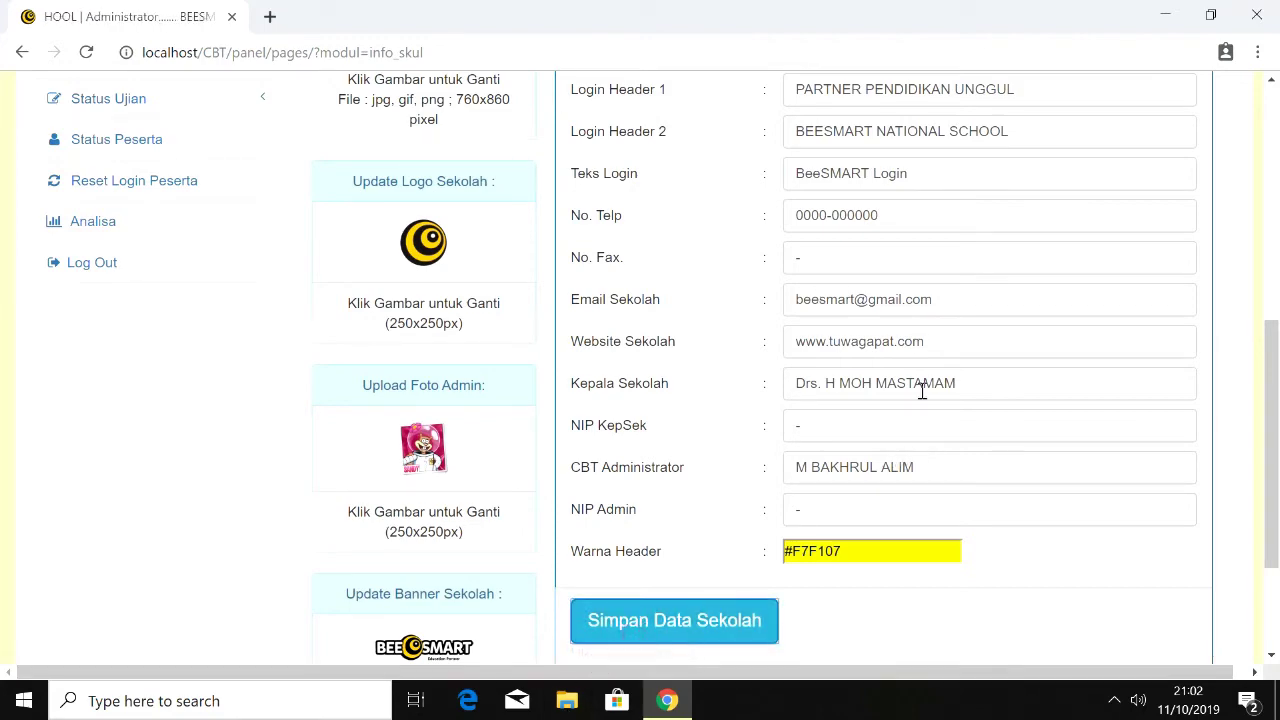
pyautogui.moveTo(1270, 400); pyautogui.dragTo(1276, 232)
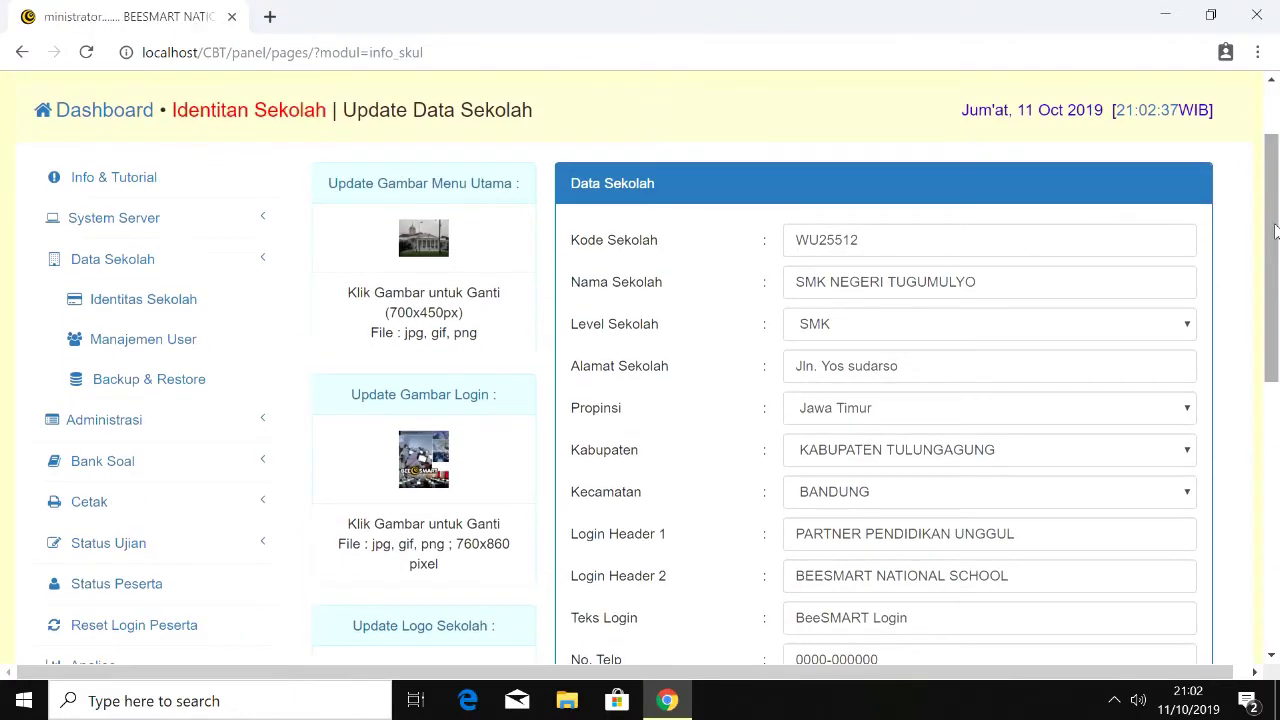
pyautogui.moveTo(1274, 232); pyautogui.dragTo(1268, 346)
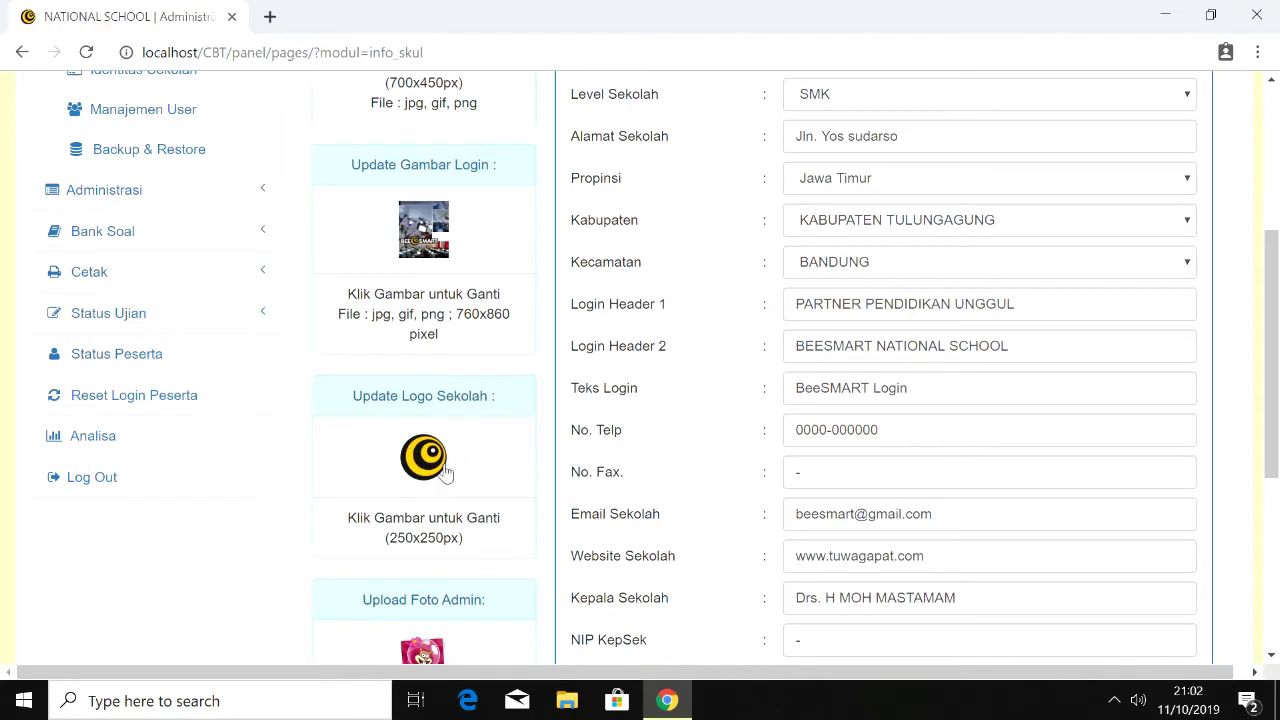
# Step: Upload 'logo smk negeri' from the Pictures folder as the new school logo
pyautogui.click(436, 462)
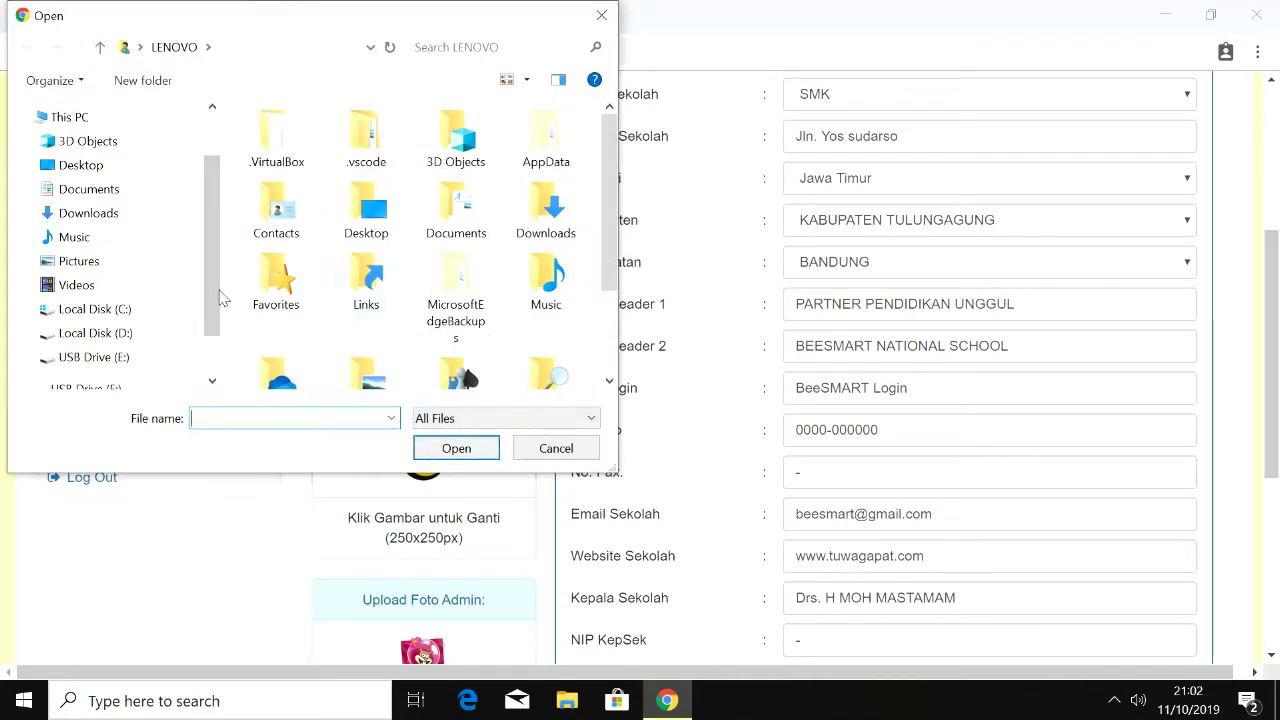
pyautogui.click(144, 271)
pyautogui.moveTo(609, 114); pyautogui.dragTo(609, 264)
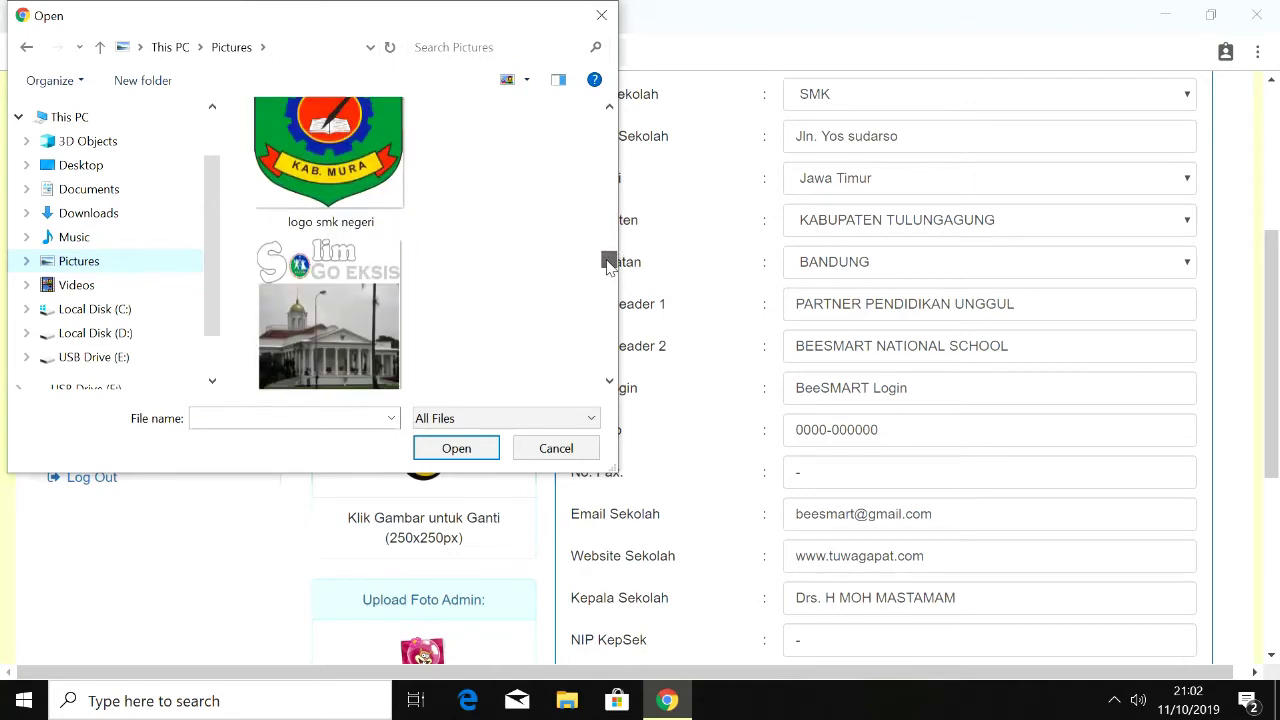
pyautogui.click(330, 160)
pyautogui.click(457, 448)
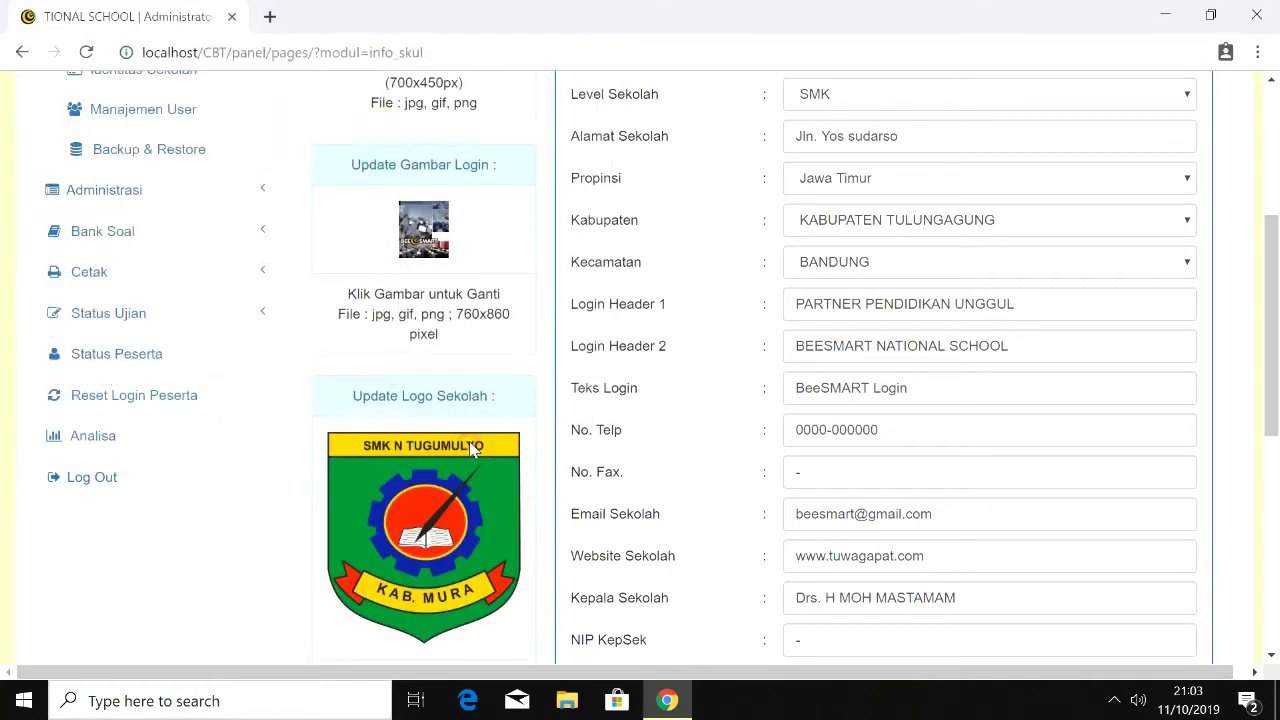
pyautogui.scroll(-5, 1249, 486)
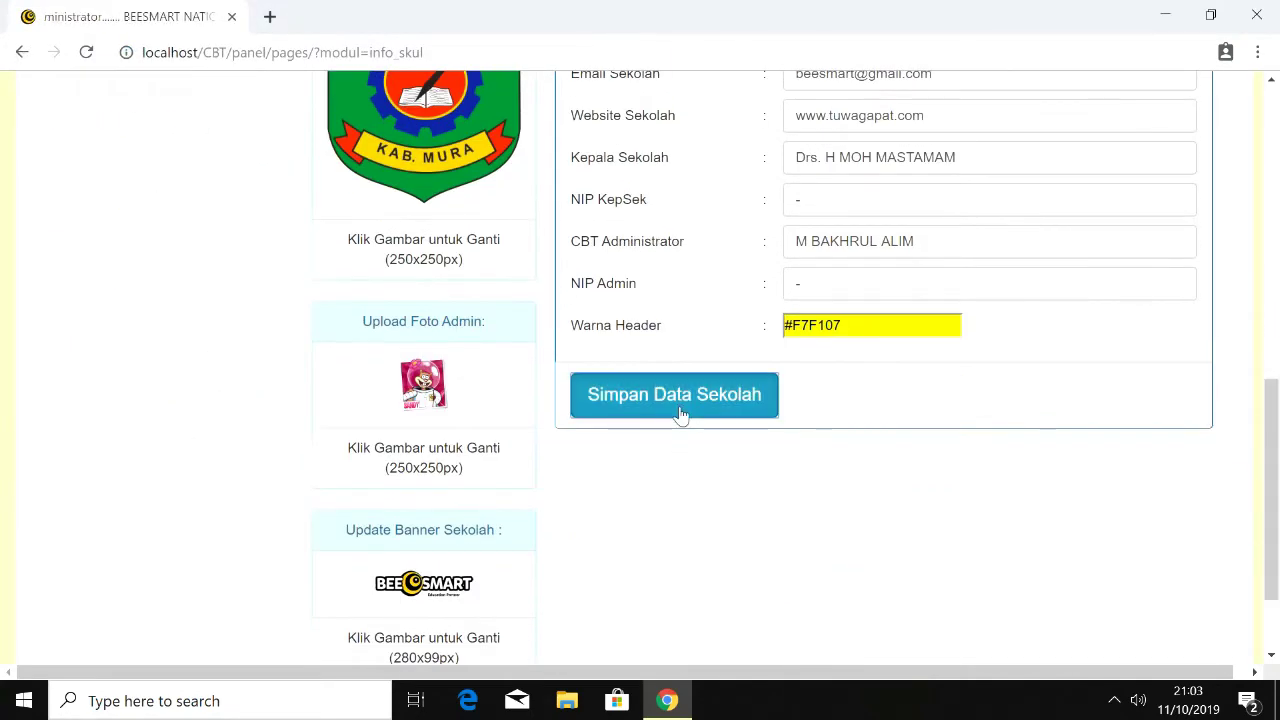
# Step: Load localhost/cbt in a new tab, open the SISWA exam login, then return to Identitas Sekolah
pyautogui.click(269, 20)
pyautogui.write('l')
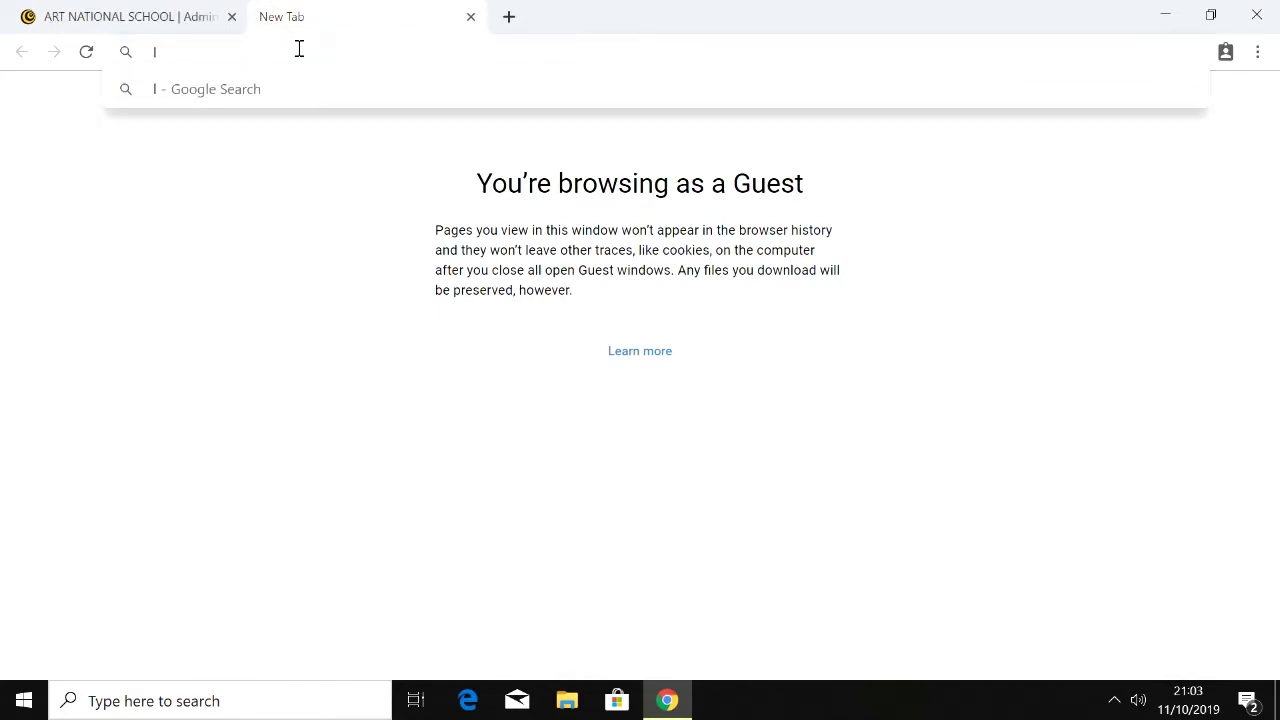
pyautogui.write('o')
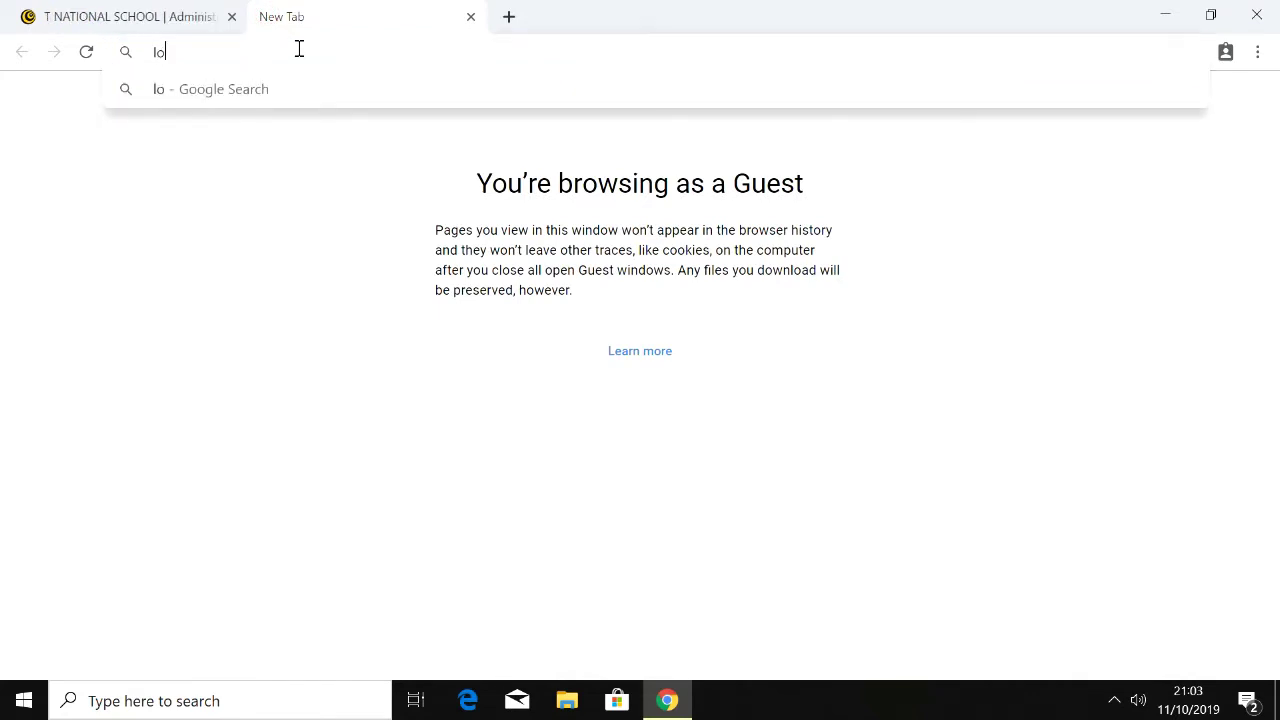
pyautogui.write('calhost')
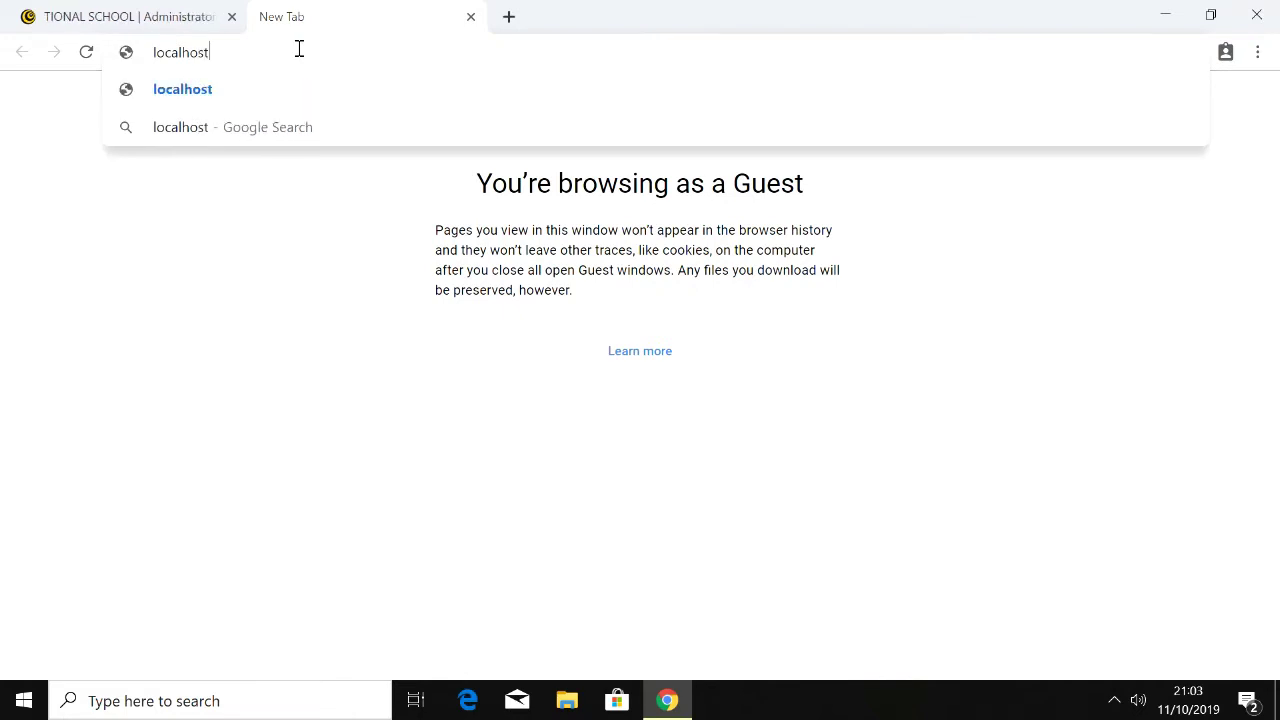
pyautogui.write('/cbt')
pyautogui.press('Return')
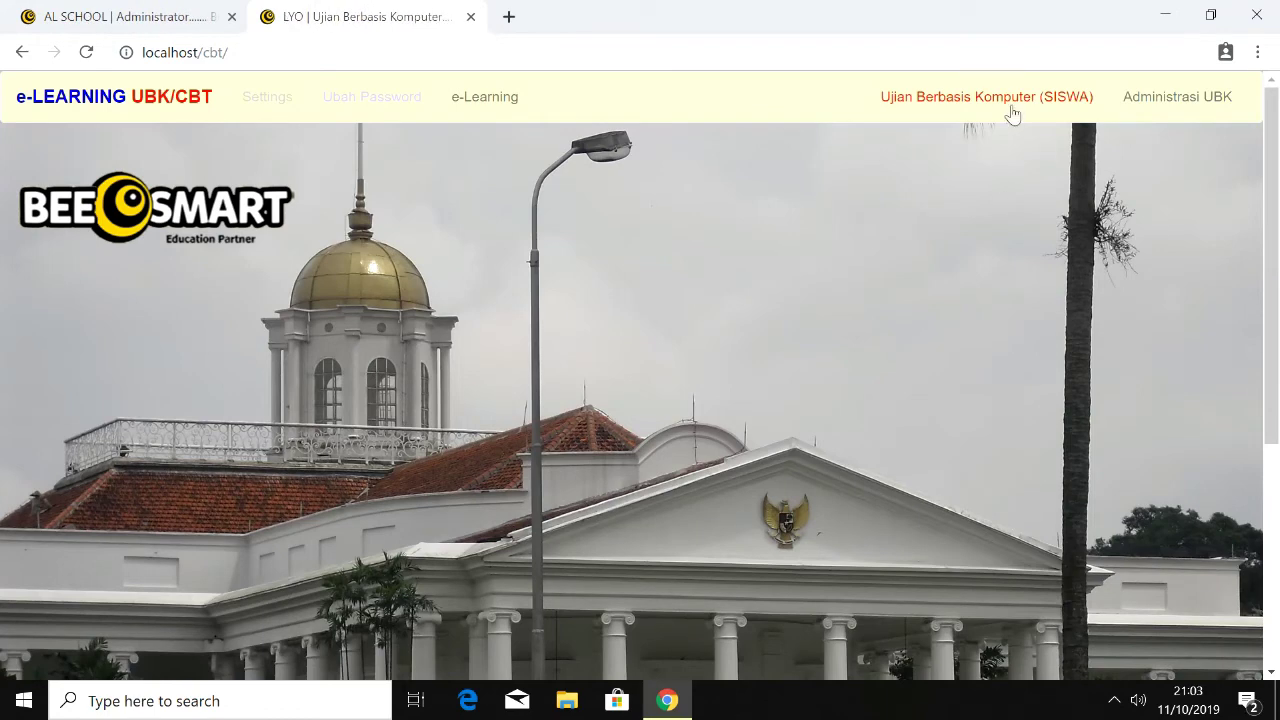
pyautogui.click(1013, 100)
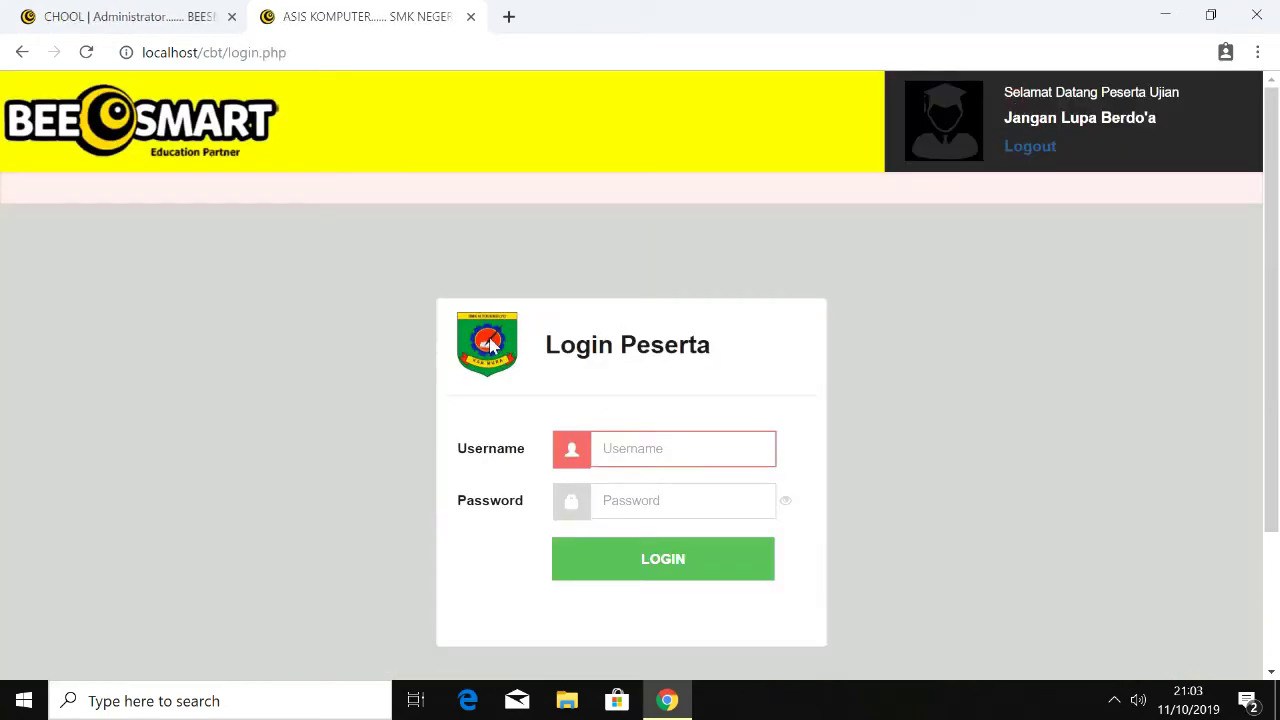
pyautogui.click(140, 18)
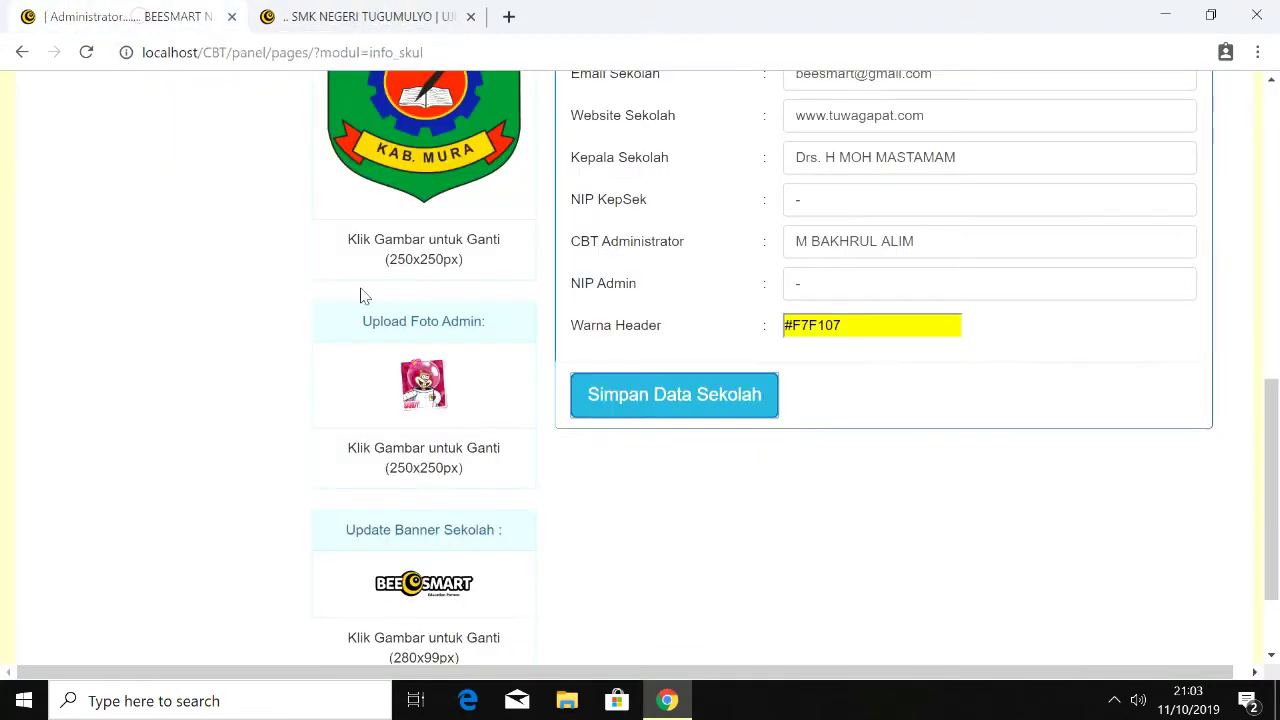
pyautogui.moveTo(1275, 466); pyautogui.dragTo(1274, 229)
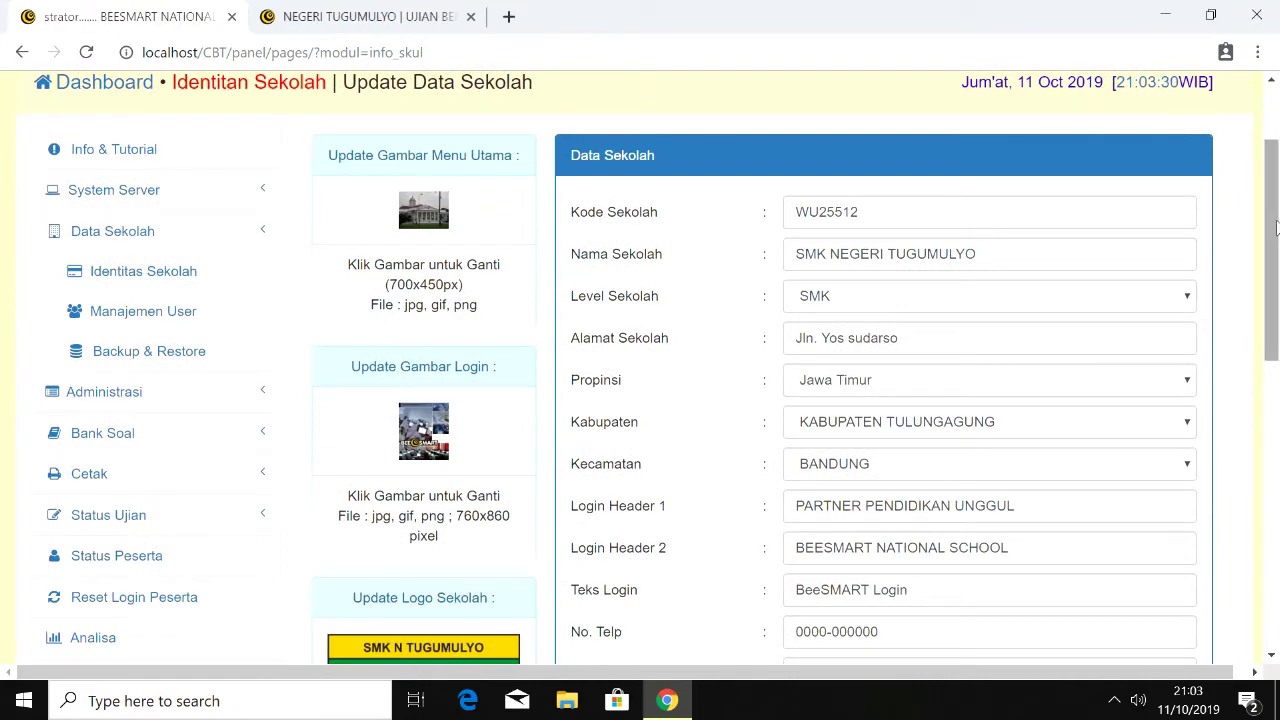
# Step: Start a new user from Manajemen User with its level set to GURU
pyautogui.click(143, 311)
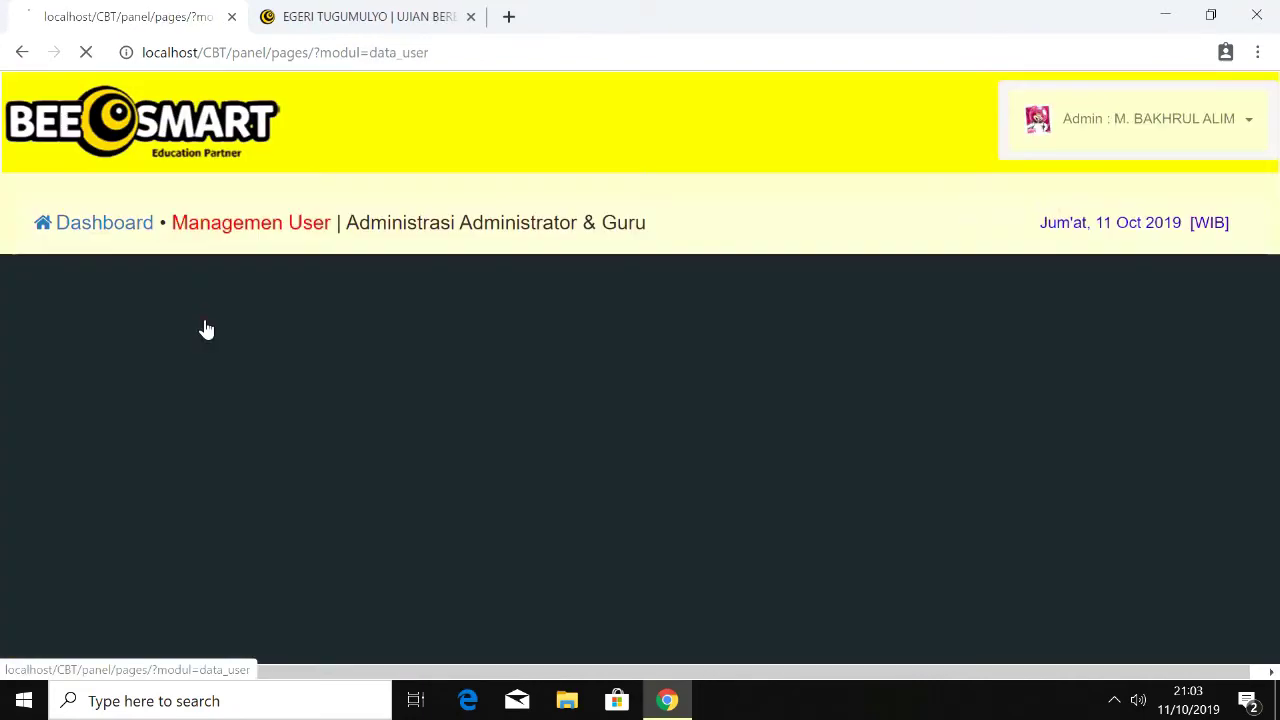
pyautogui.moveTo(1276, 336); pyautogui.dragTo(1276, 438)
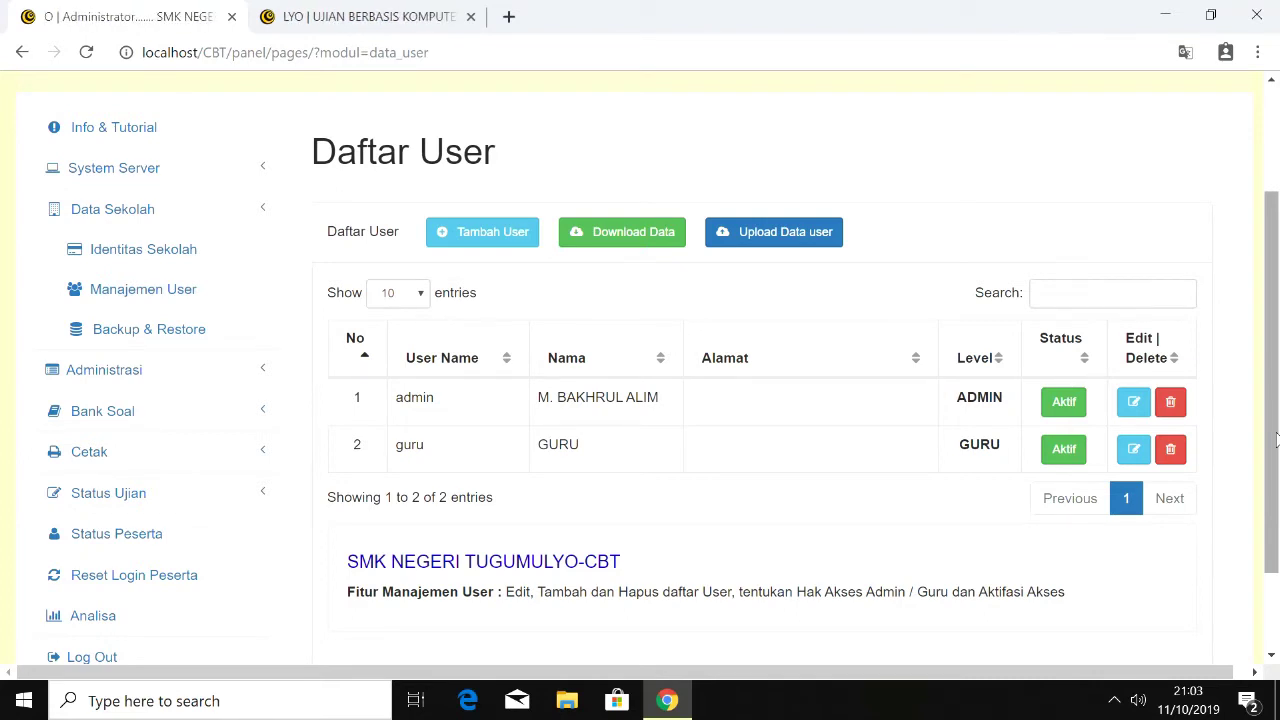
pyautogui.click(504, 246)
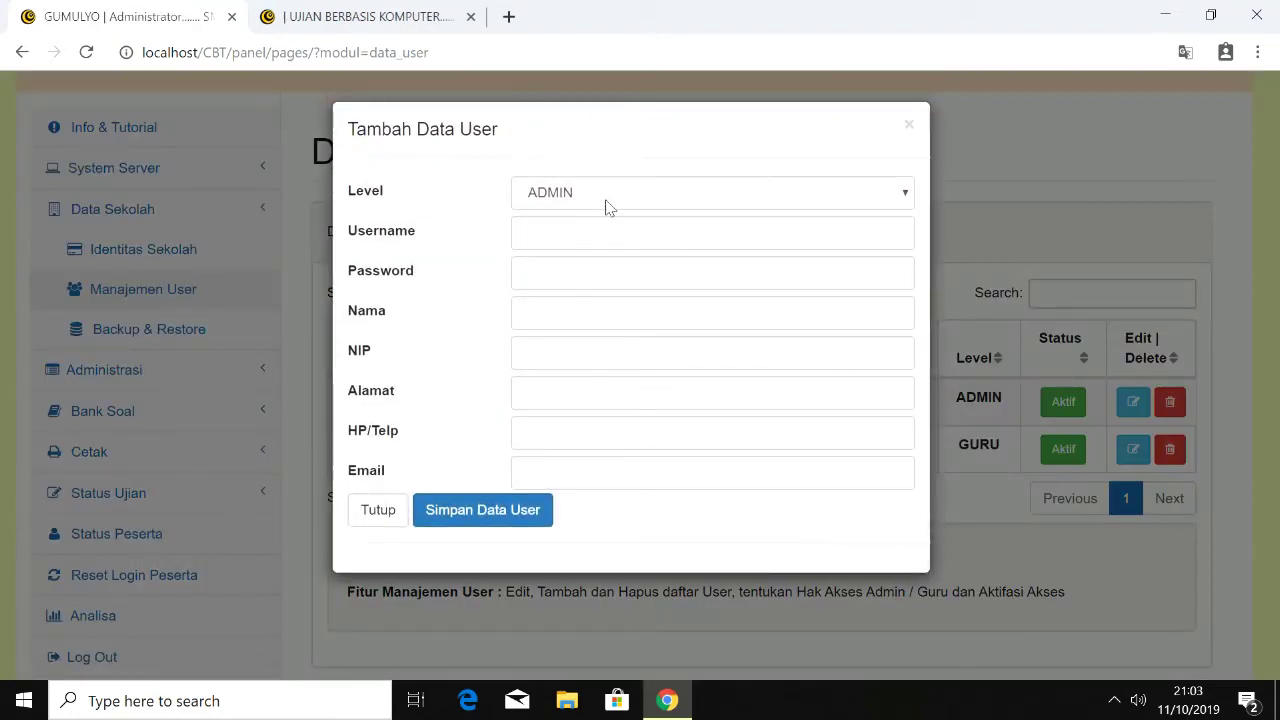
pyautogui.click(606, 201)
pyautogui.click(595, 234)
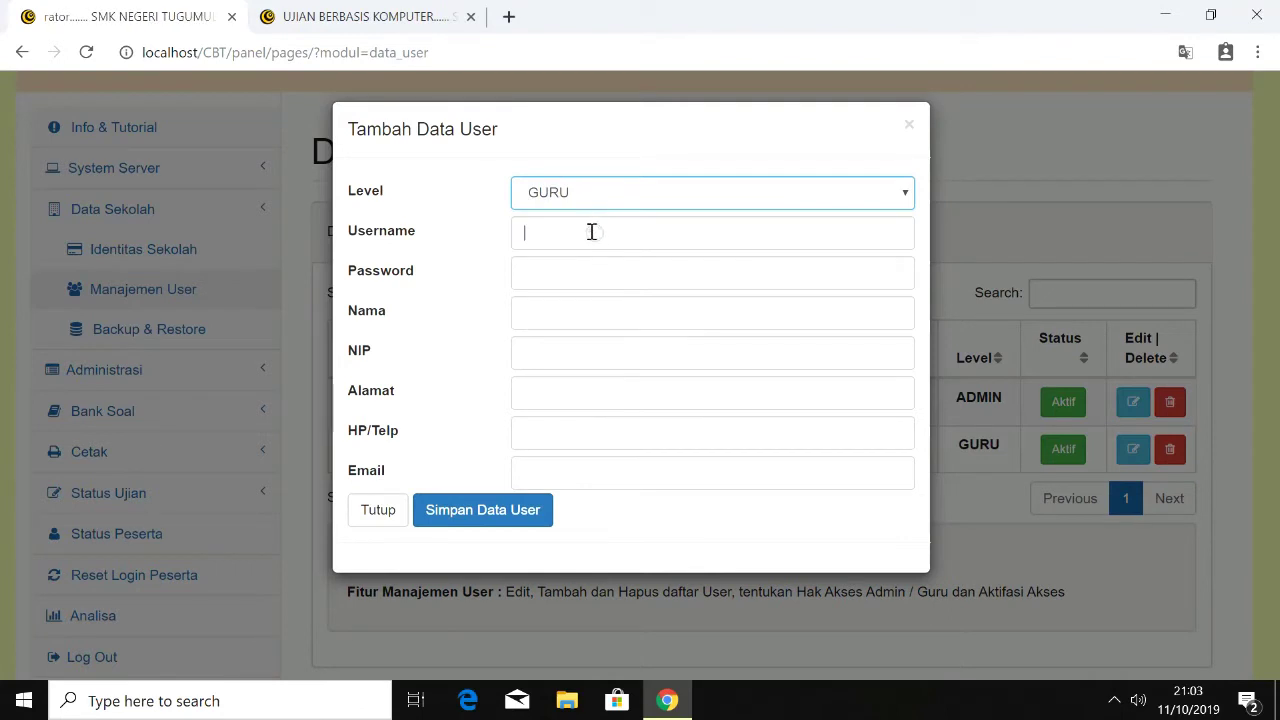
# Step: Enter the teacher's username and password, correcting a typo in the username
pyautogui.click(592, 232)
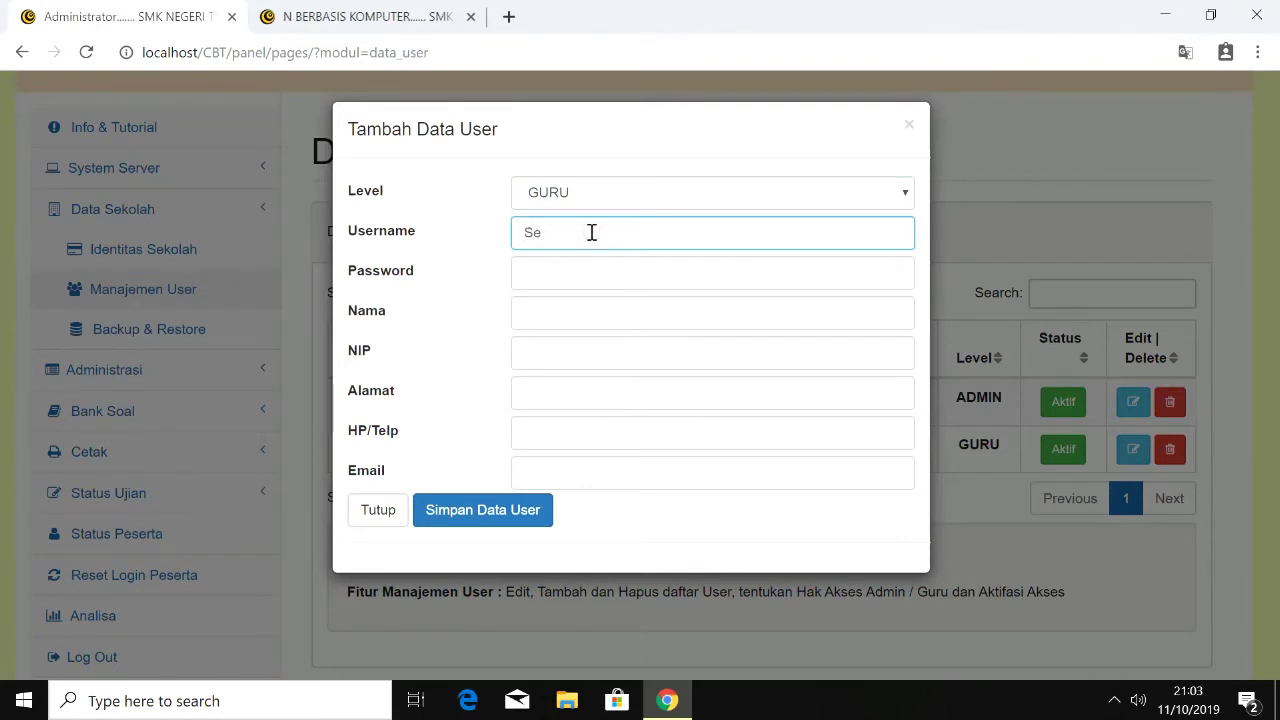
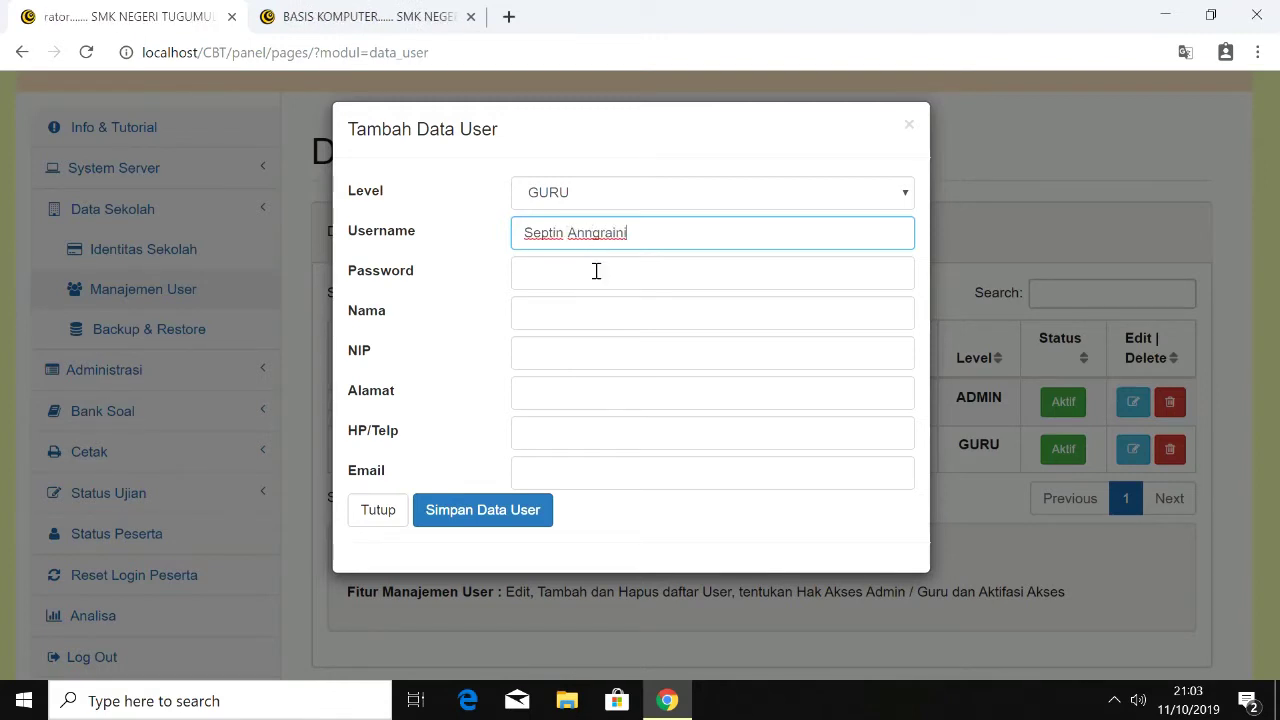
pyautogui.click(594, 271)
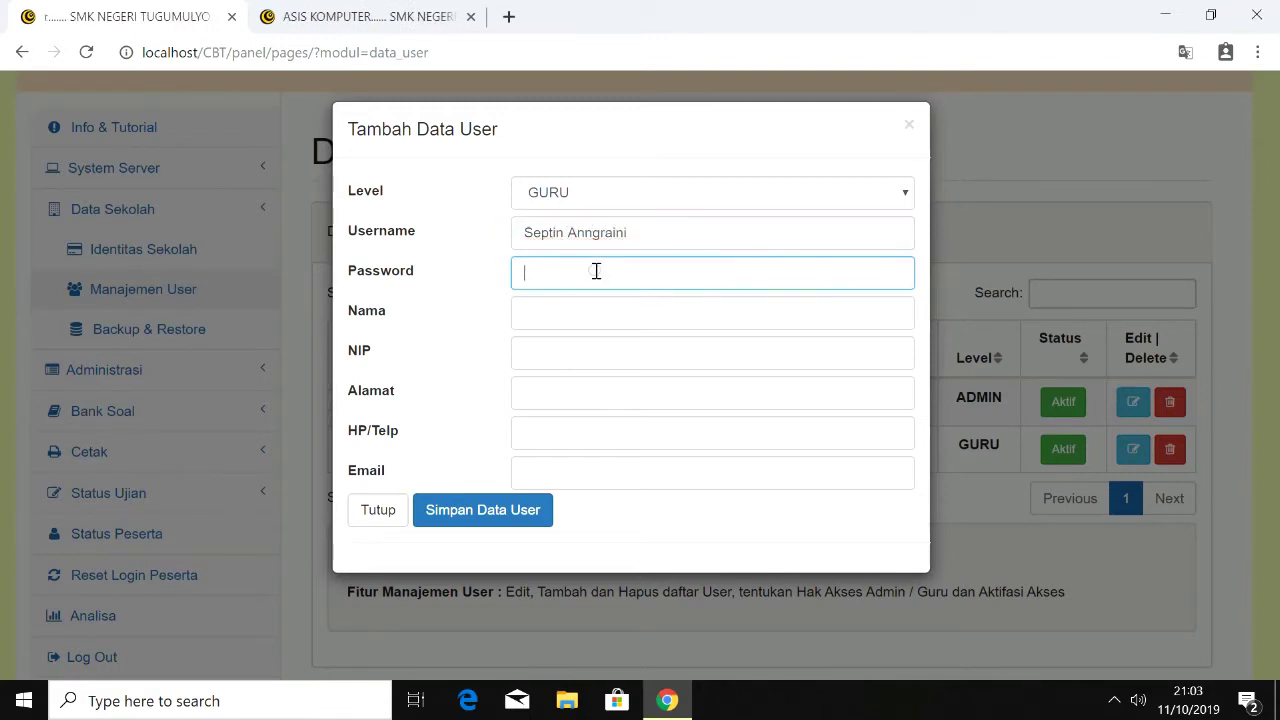
pyautogui.write('123456')
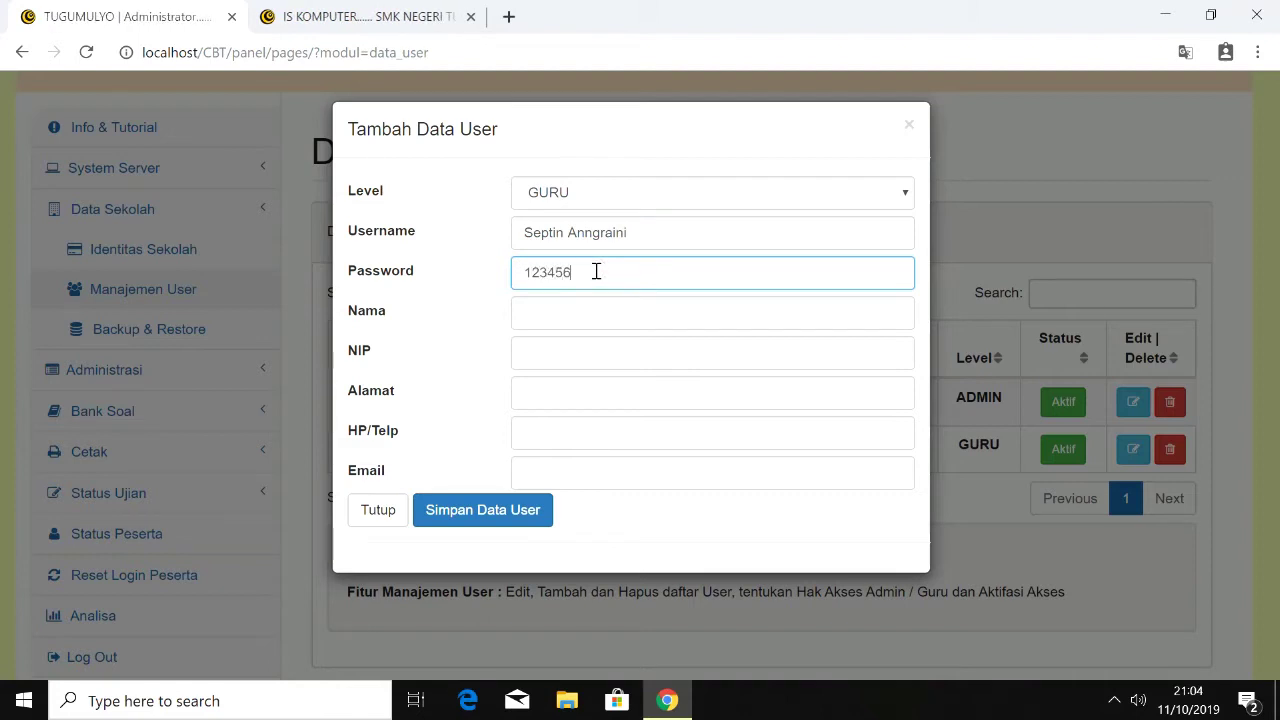
pyautogui.click(586, 318)
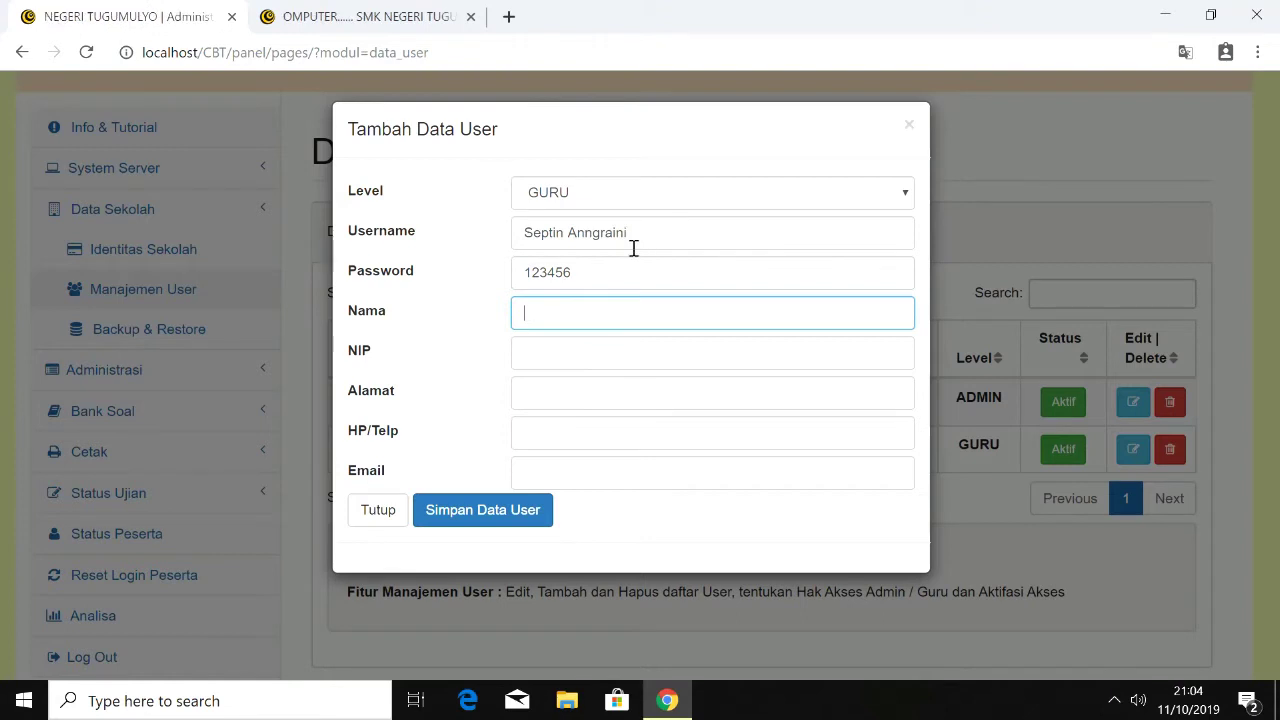
pyautogui.click(593, 240)
pyautogui.press('BackSpace')
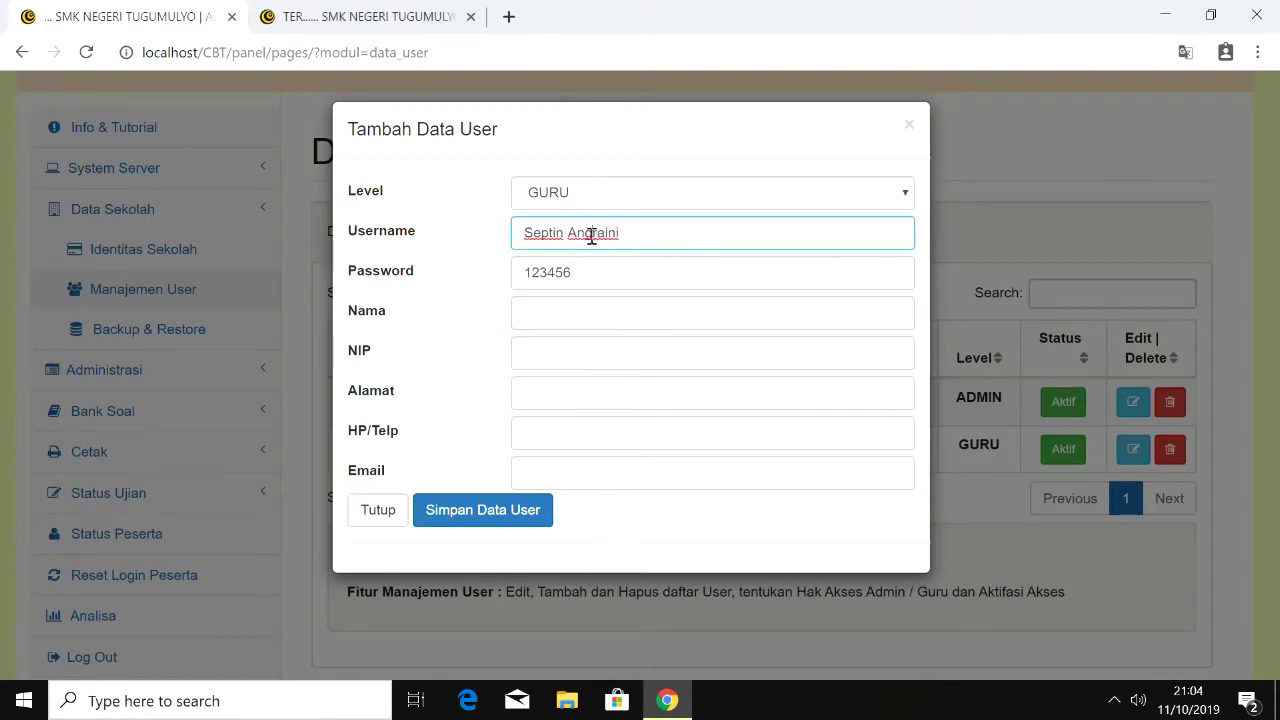
pyautogui.write('g')
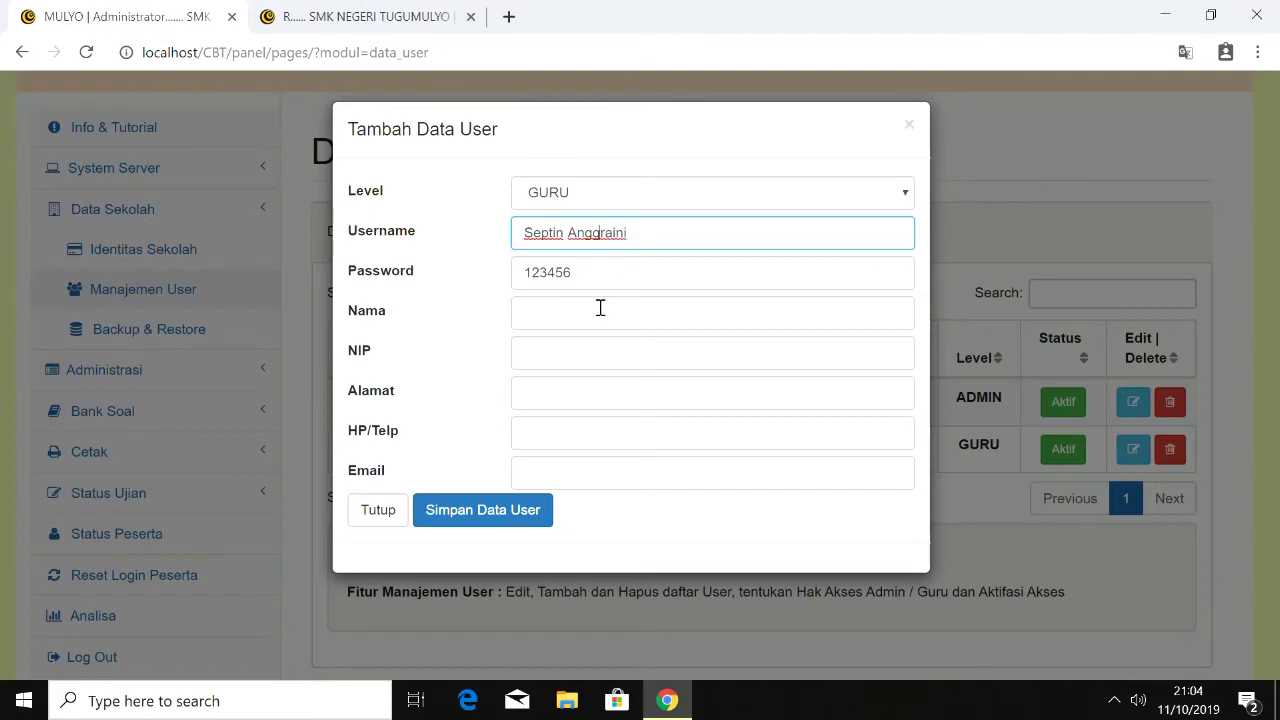
# Step: Copy the username into Nama, then enter the NIP and begin the address
pyautogui.click(598, 305)
pyautogui.moveTo(529, 233); pyautogui.dragTo(666, 240)
pyautogui.hotkey('ctrl', 'c')
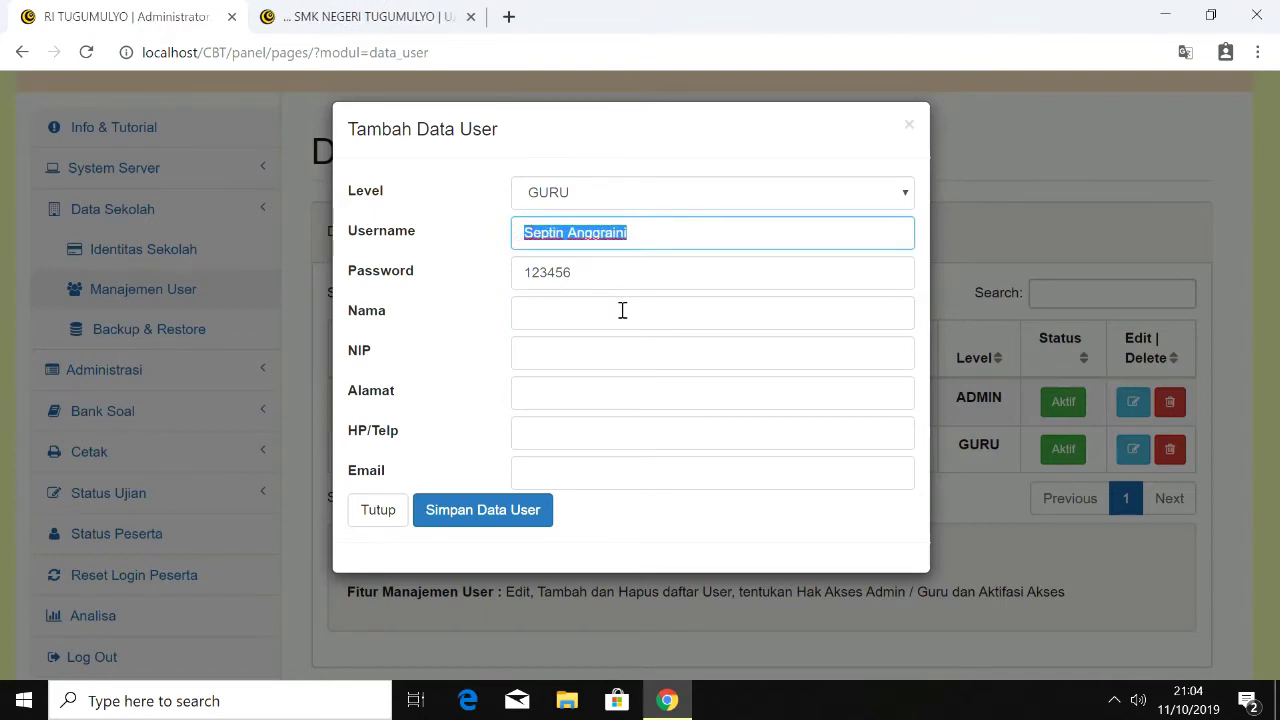
pyautogui.click(620, 308)
pyautogui.hotkey('ctrl', 'v')
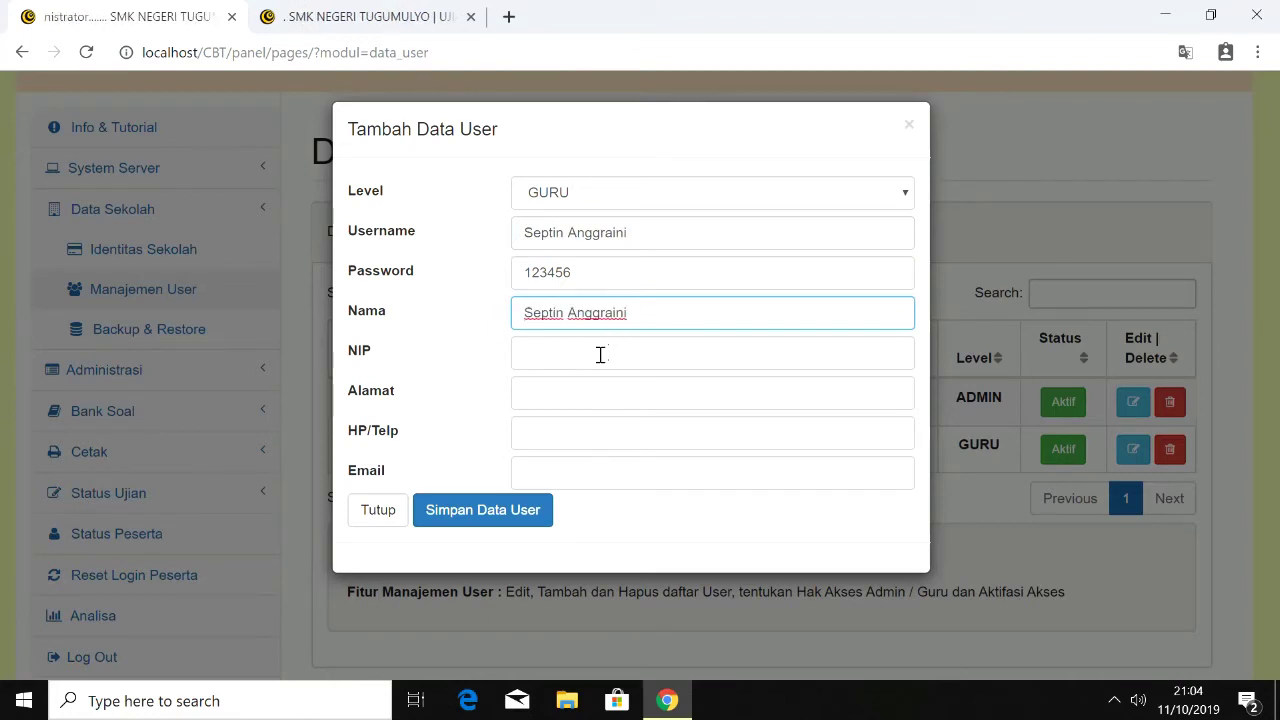
pyautogui.click(589, 353)
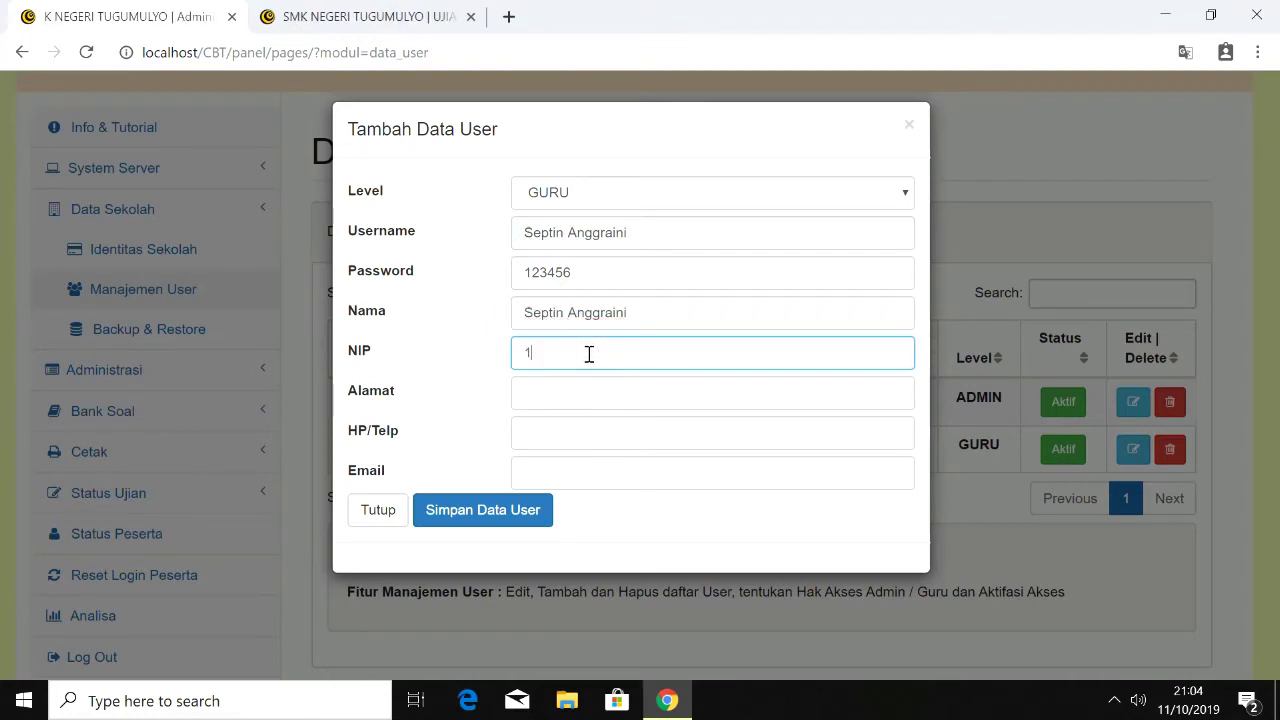
pyautogui.write('1986')
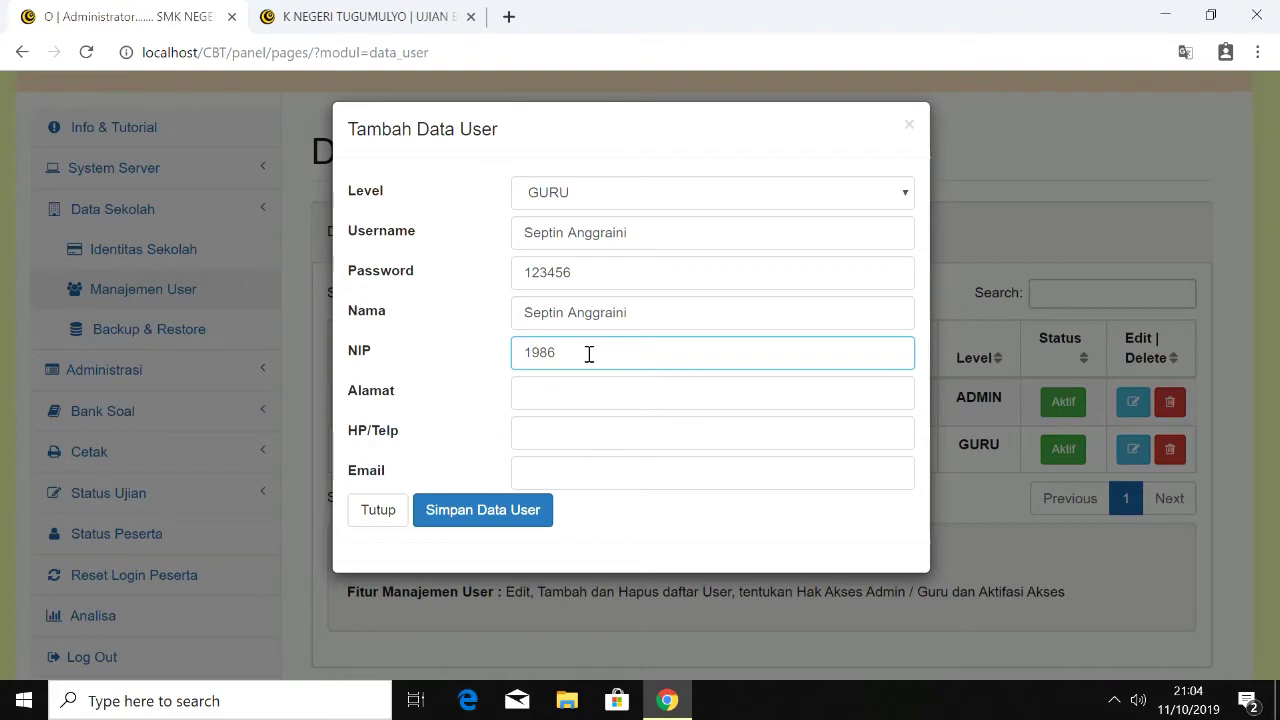
pyautogui.click(568, 394)
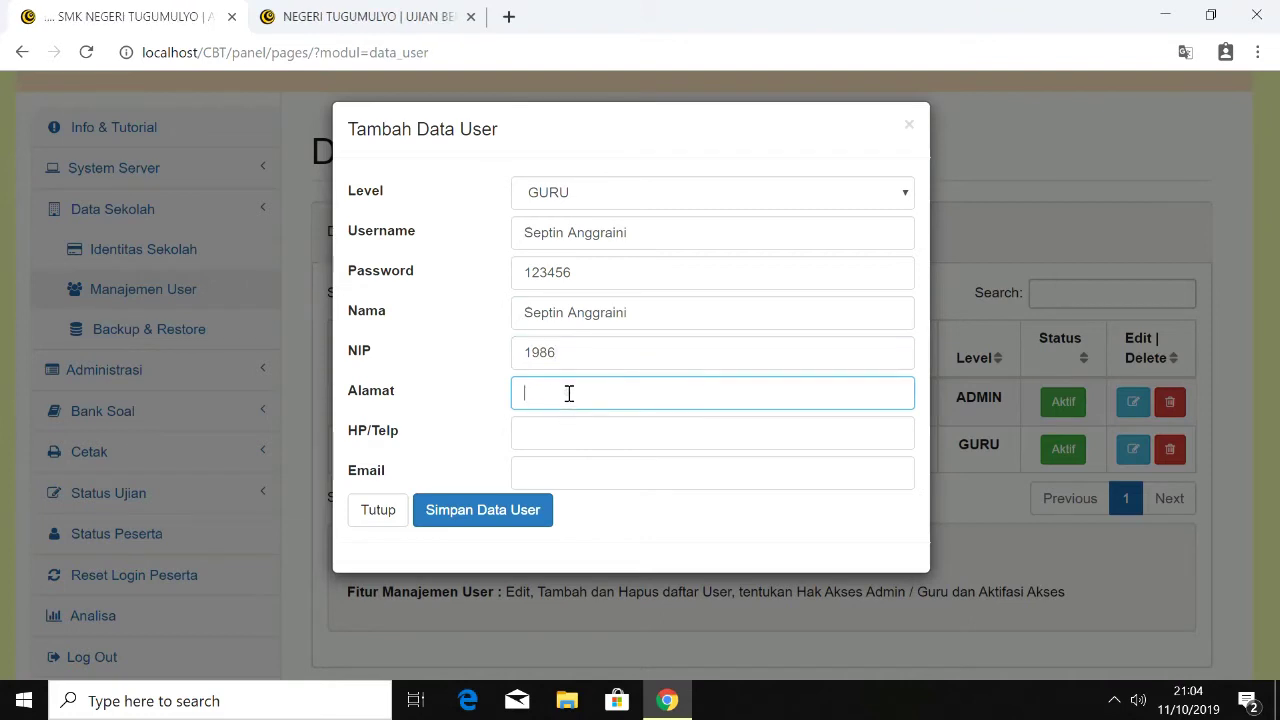
pyautogui.write('Jl')
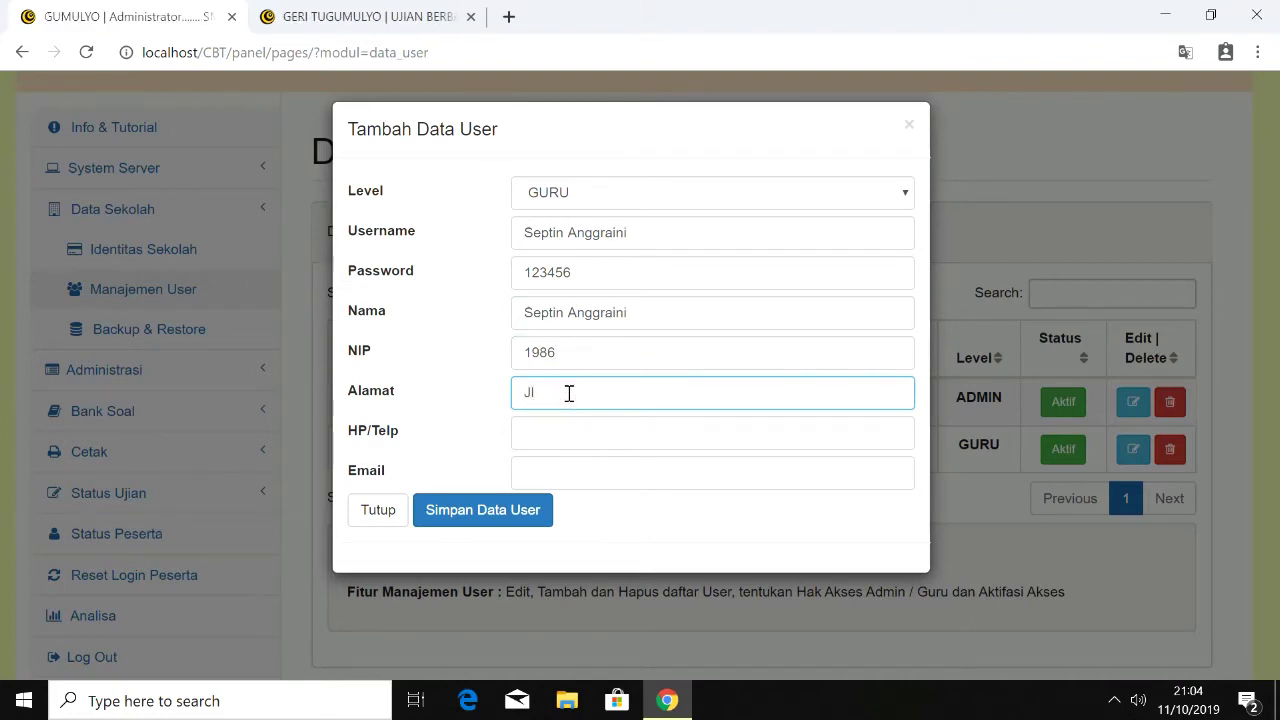
pyautogui.write('n.')
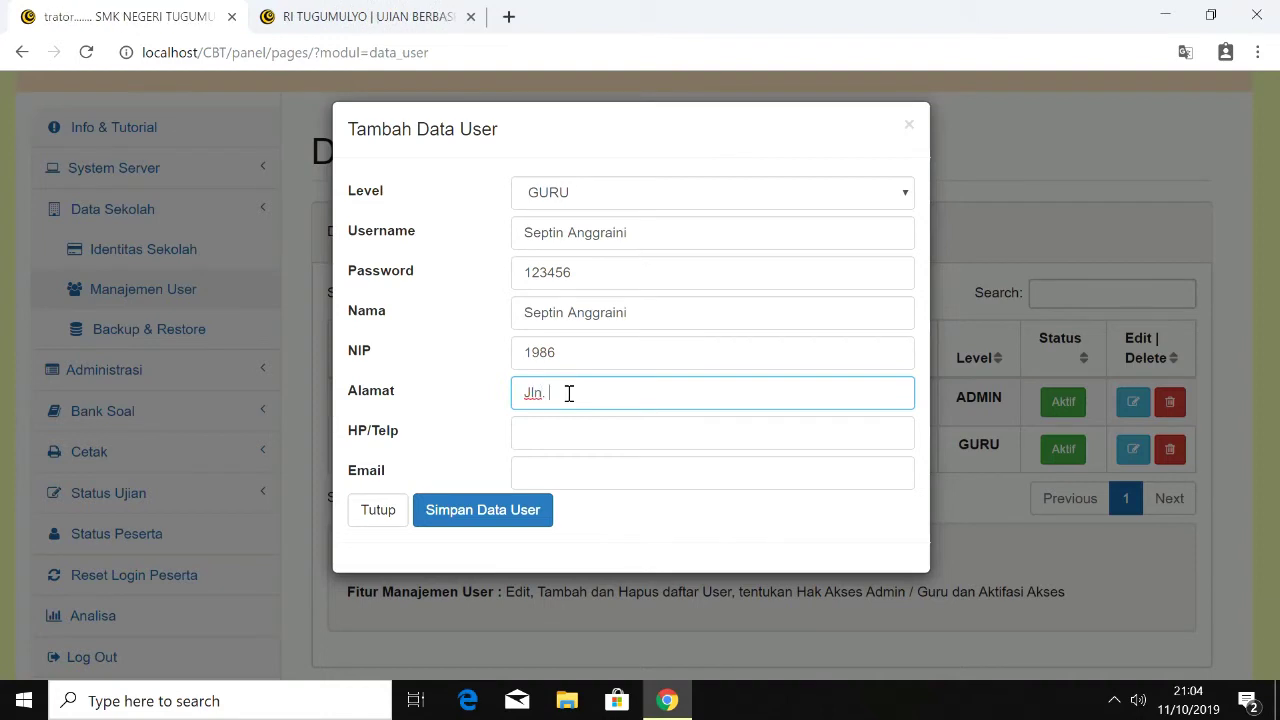
# Step: Save the new GURU user
pyautogui.click(491, 521)
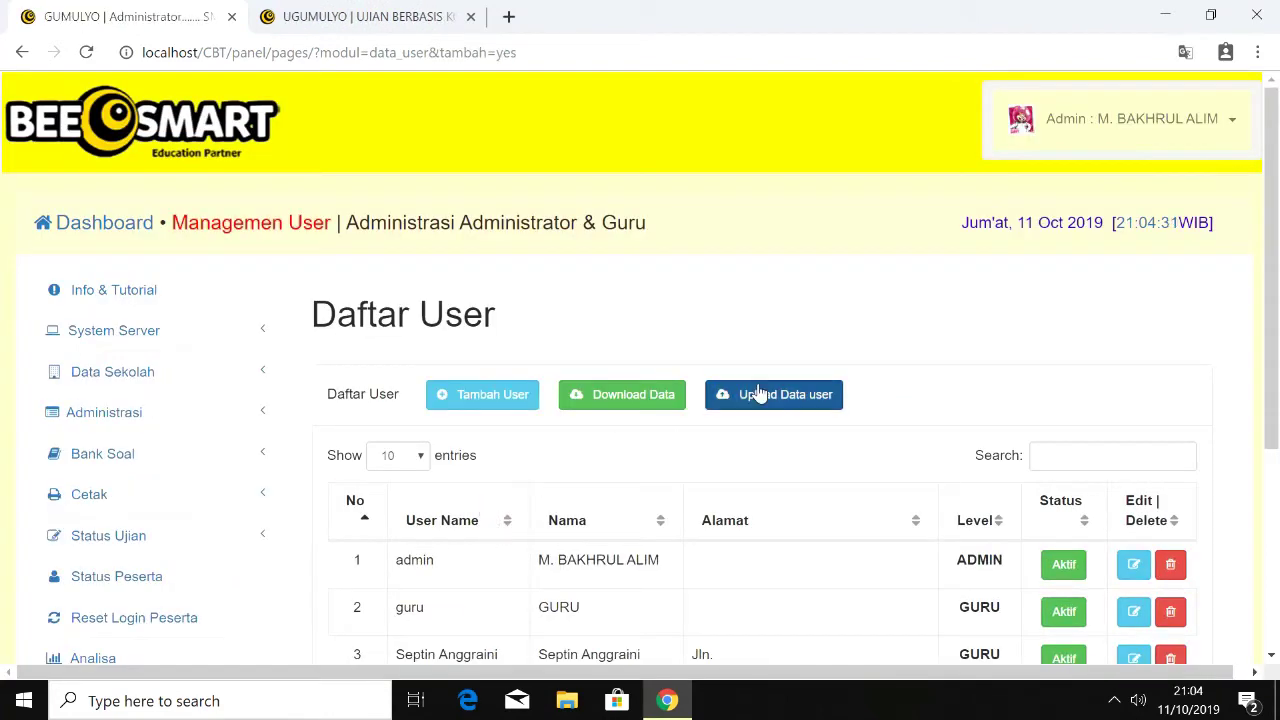
pyautogui.scroll(-3, 1277, 441)
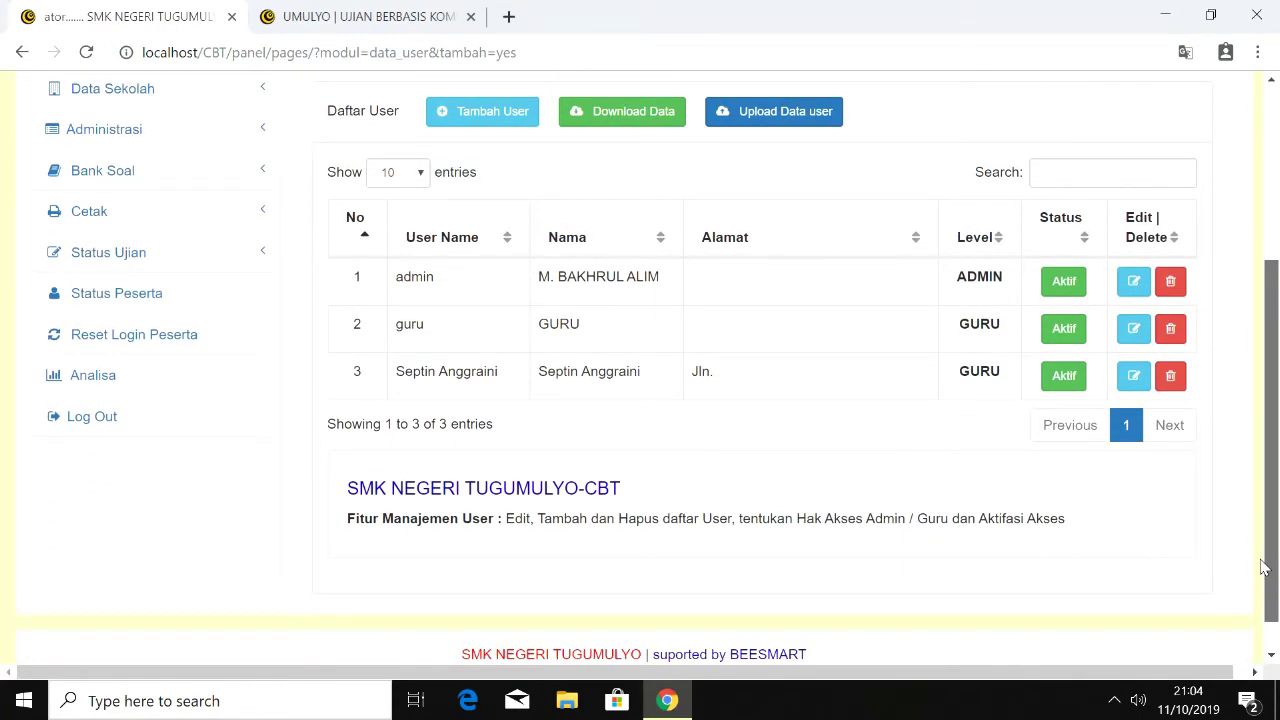
pyautogui.scroll(1, 1272, 505)
pyautogui.moveTo(1272, 505); pyautogui.dragTo(1275, 471)
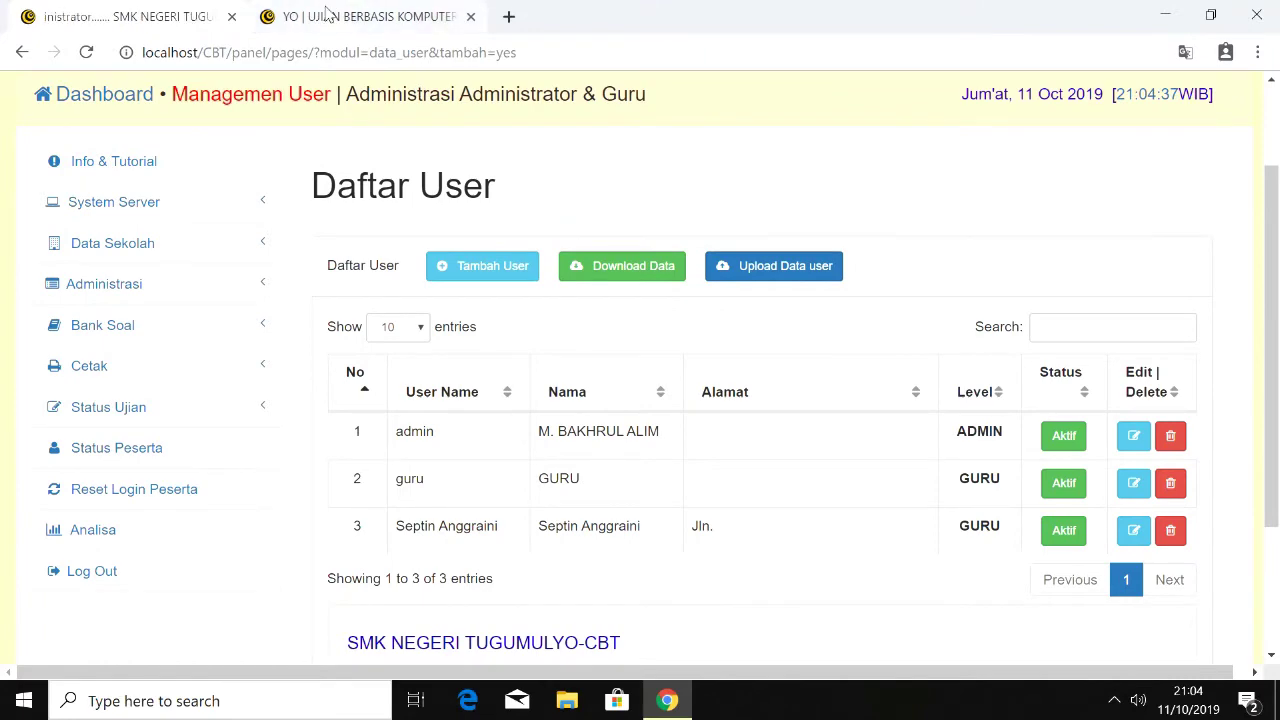
# Step: Log out of the student page and sign in as Guru with the teacher's username and password
pyautogui.click(330, 16)
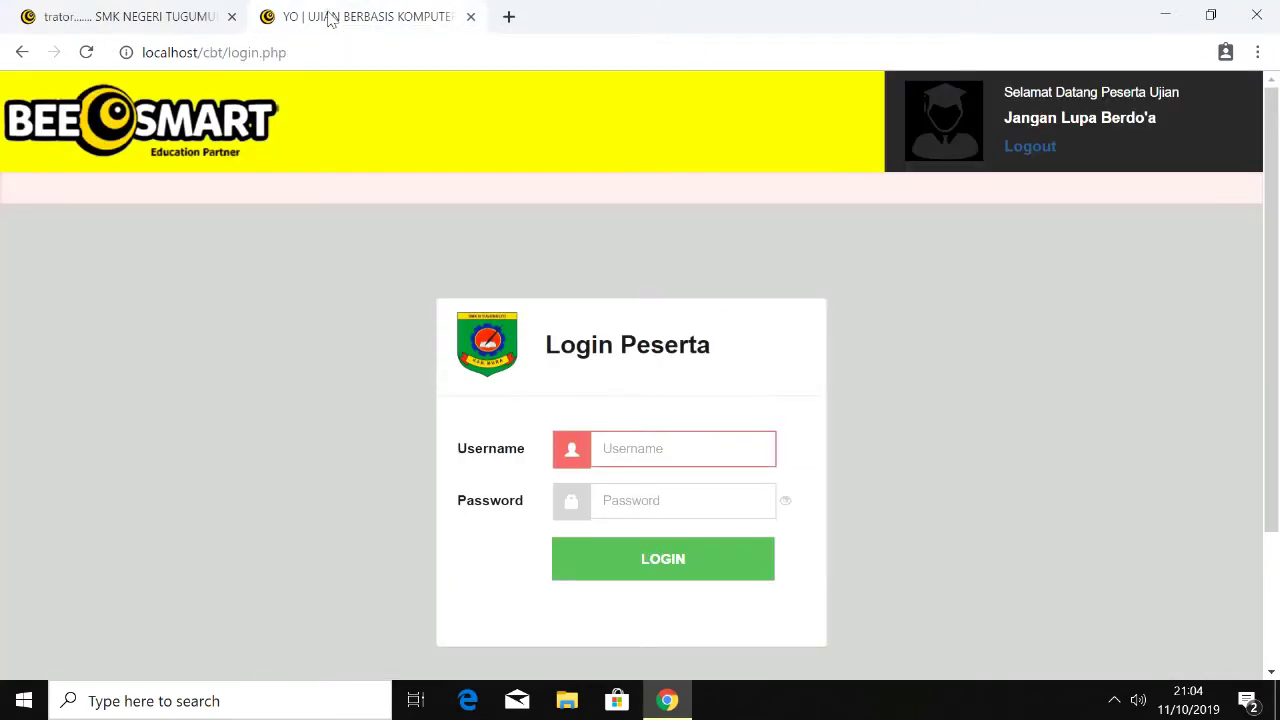
pyautogui.click(1045, 148)
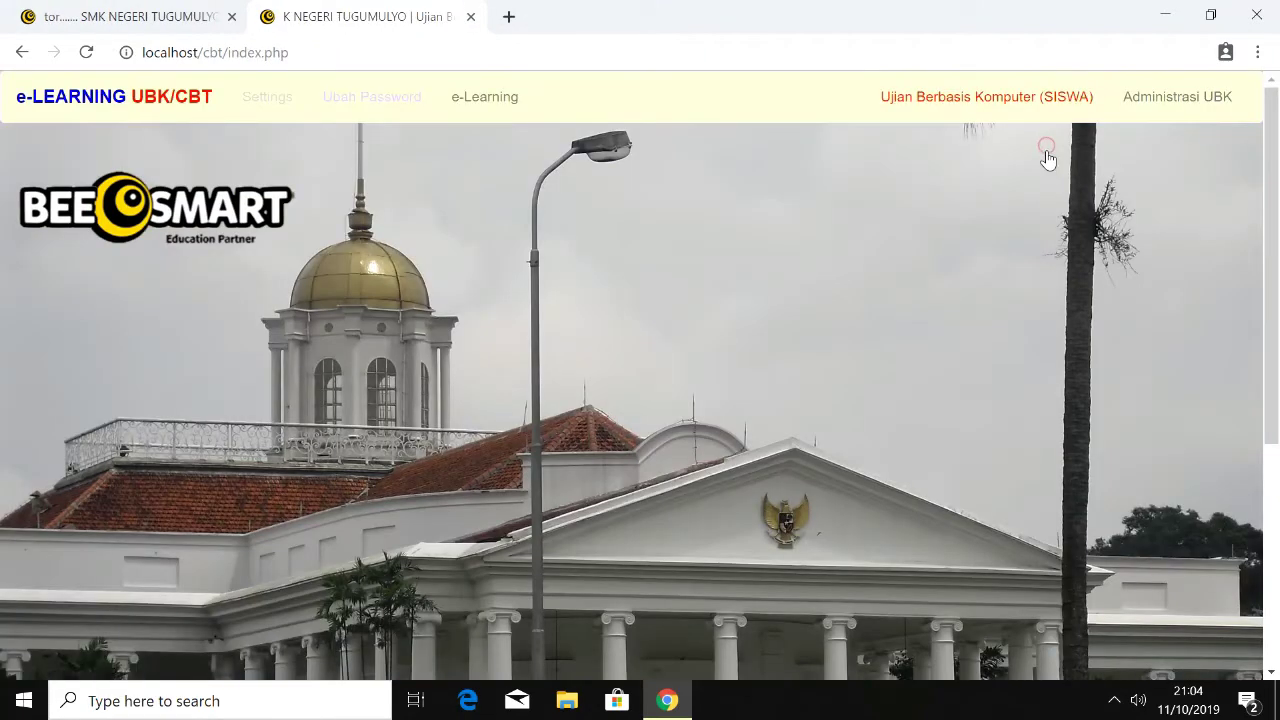
pyautogui.click(1205, 100)
pyautogui.scroll(-2, 1276, 320)
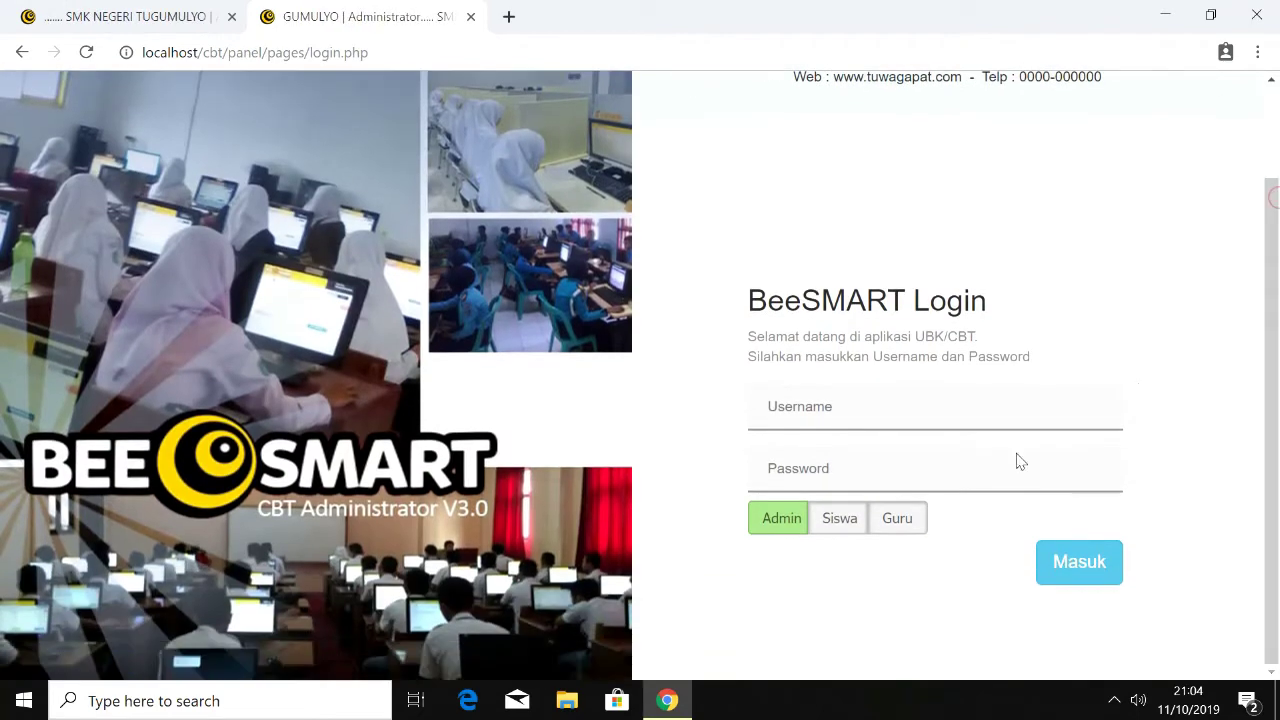
pyautogui.click(902, 528)
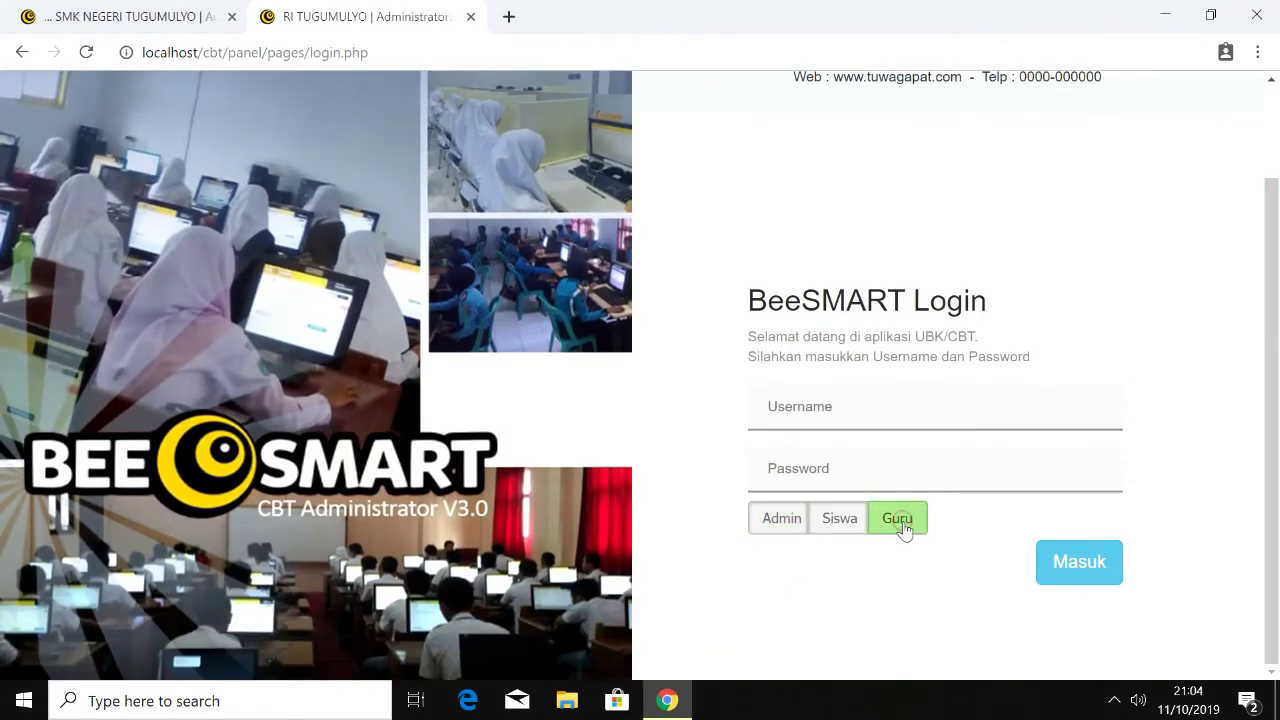
pyautogui.click(893, 410)
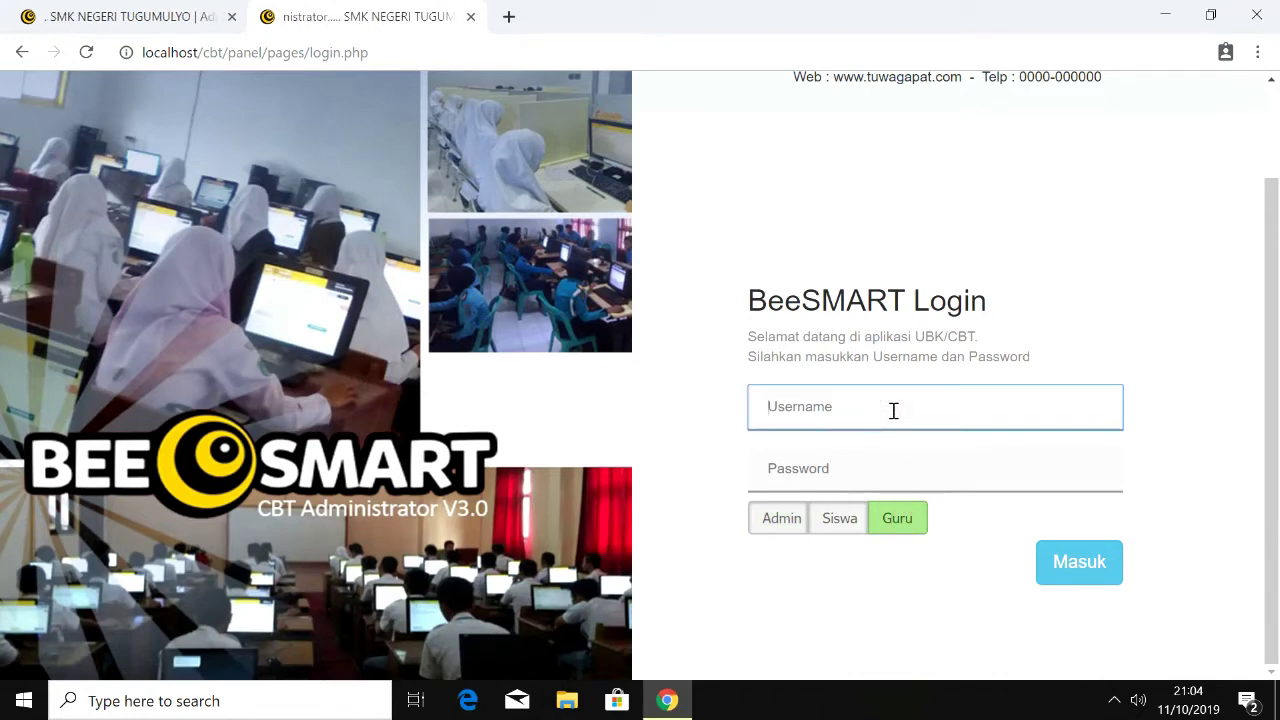
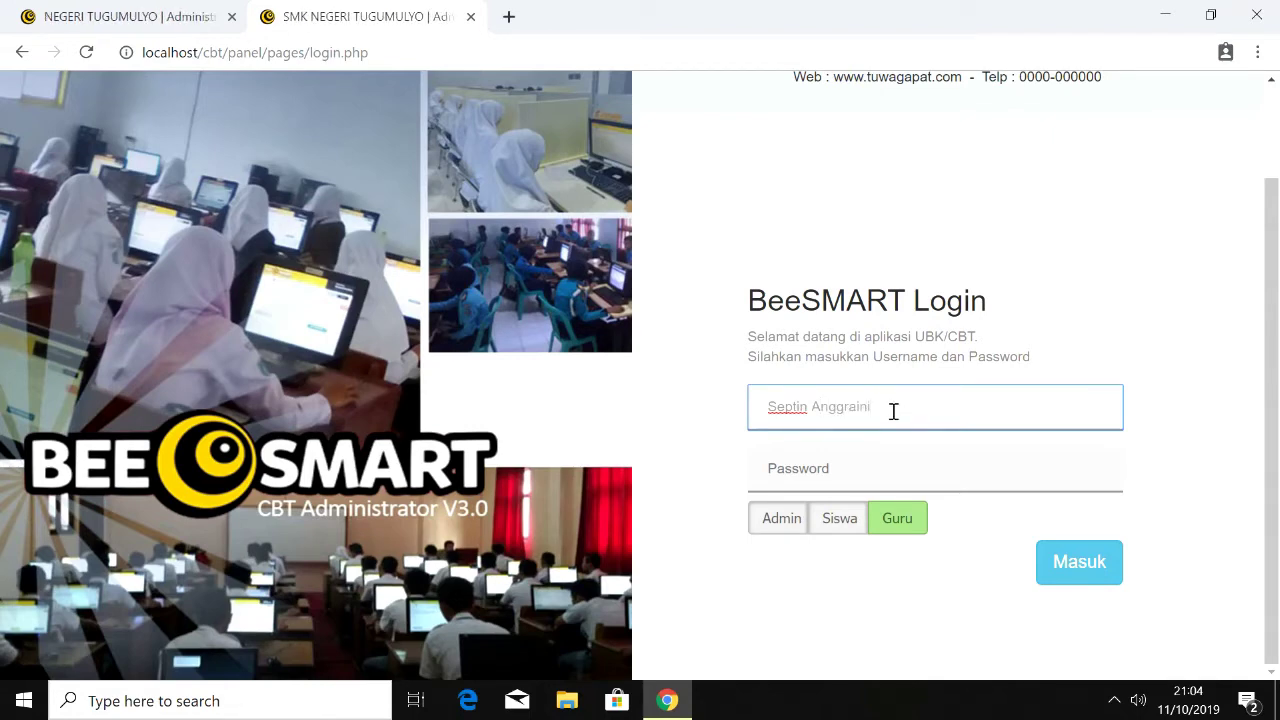
pyautogui.click(866, 482)
pyautogui.write('12')
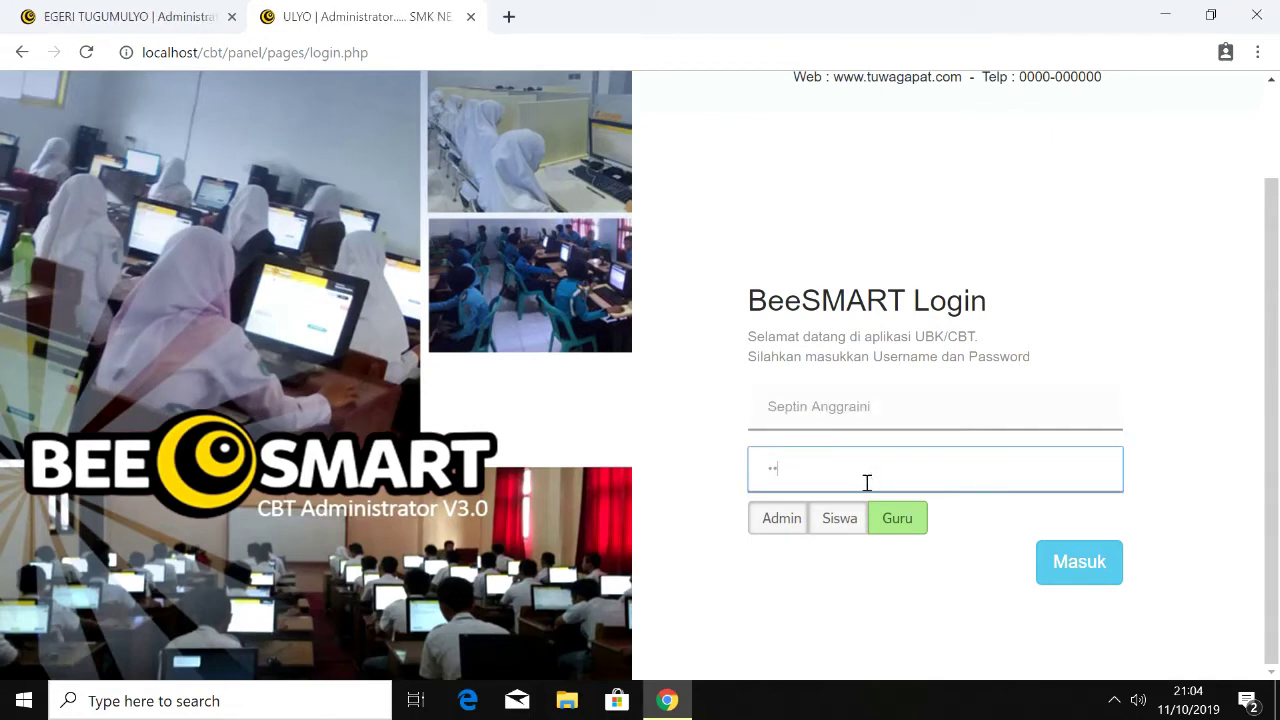
pyautogui.click(1077, 562)
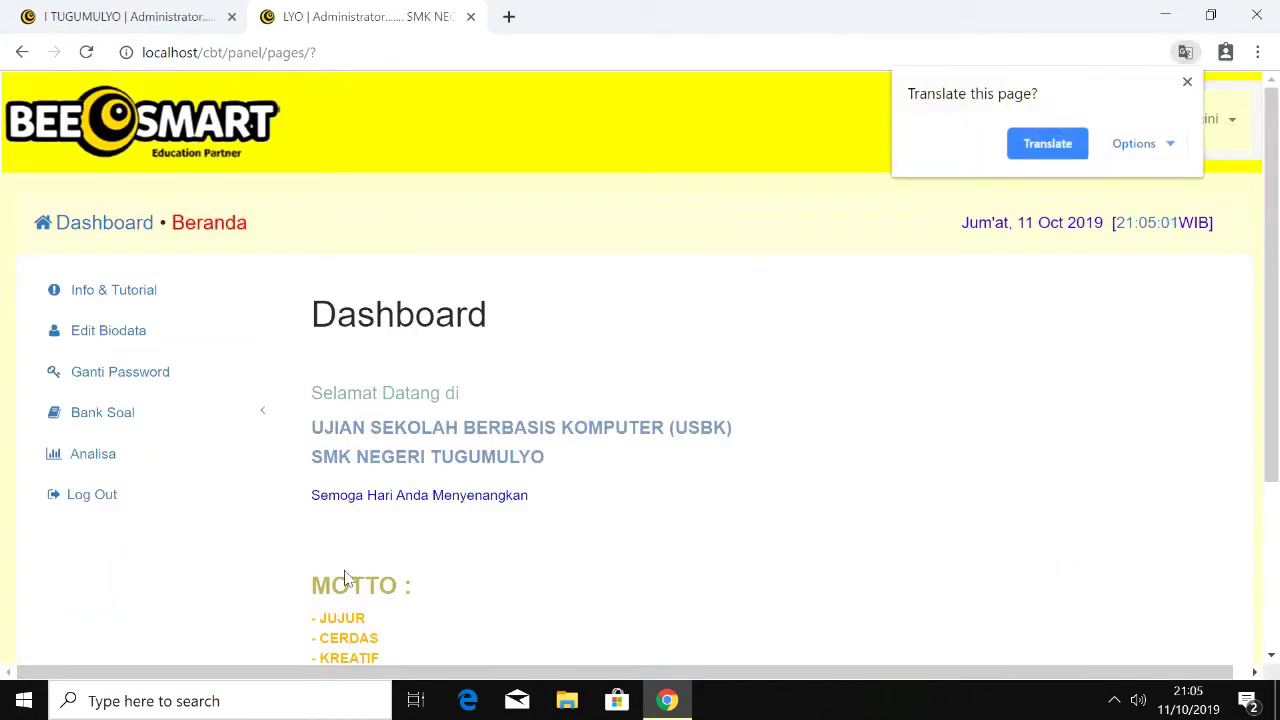
# Step: Open Bank Soal > Bank Soal from the sidebar
pyautogui.click(236, 418)
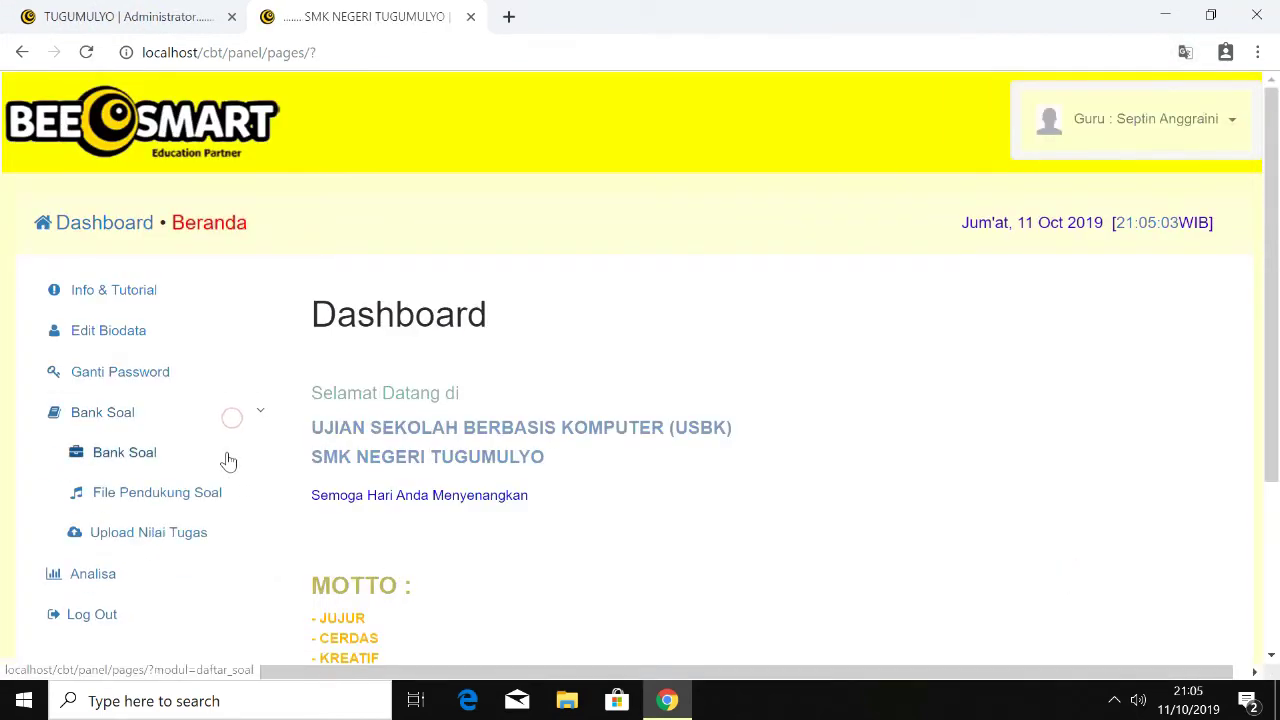
pyautogui.click(228, 458)
pyautogui.scroll(-2, 1010, 380)
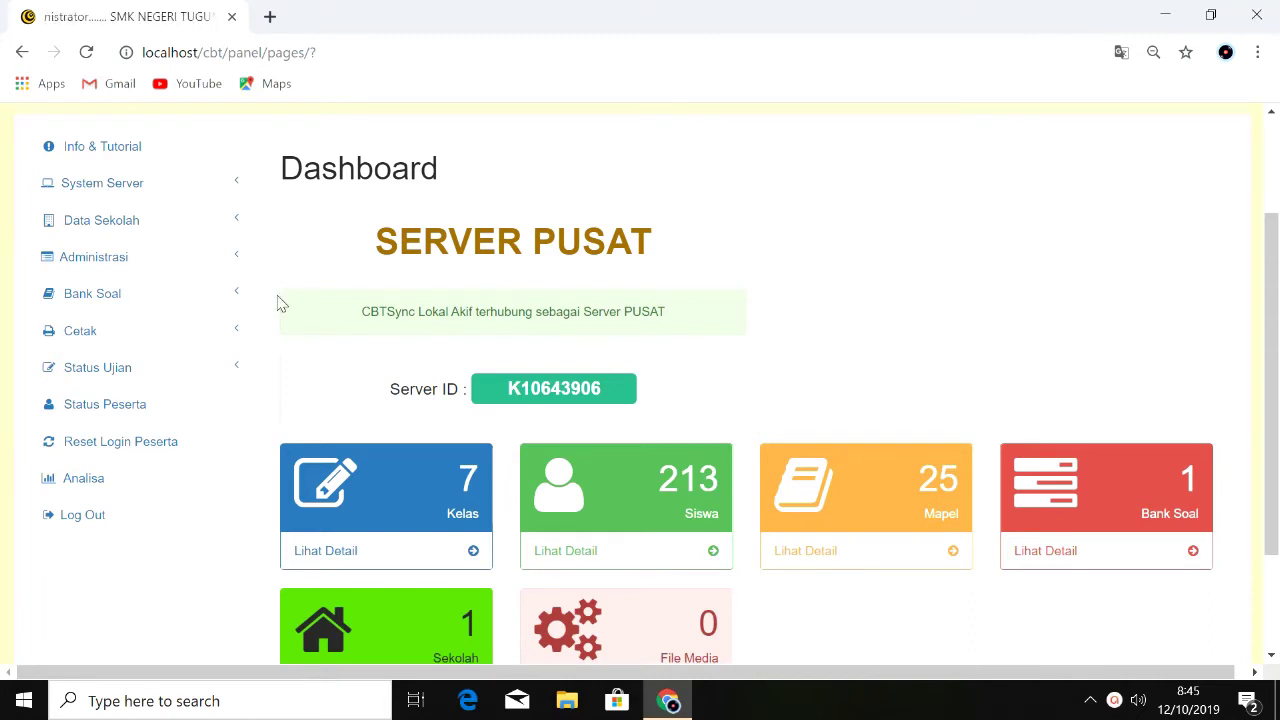
# Step: Open Administrasi > Daftar Kelas to view the XIIRPL1–XIIRPL7 classes, then bring up File Explorer
pyautogui.click(204, 236)
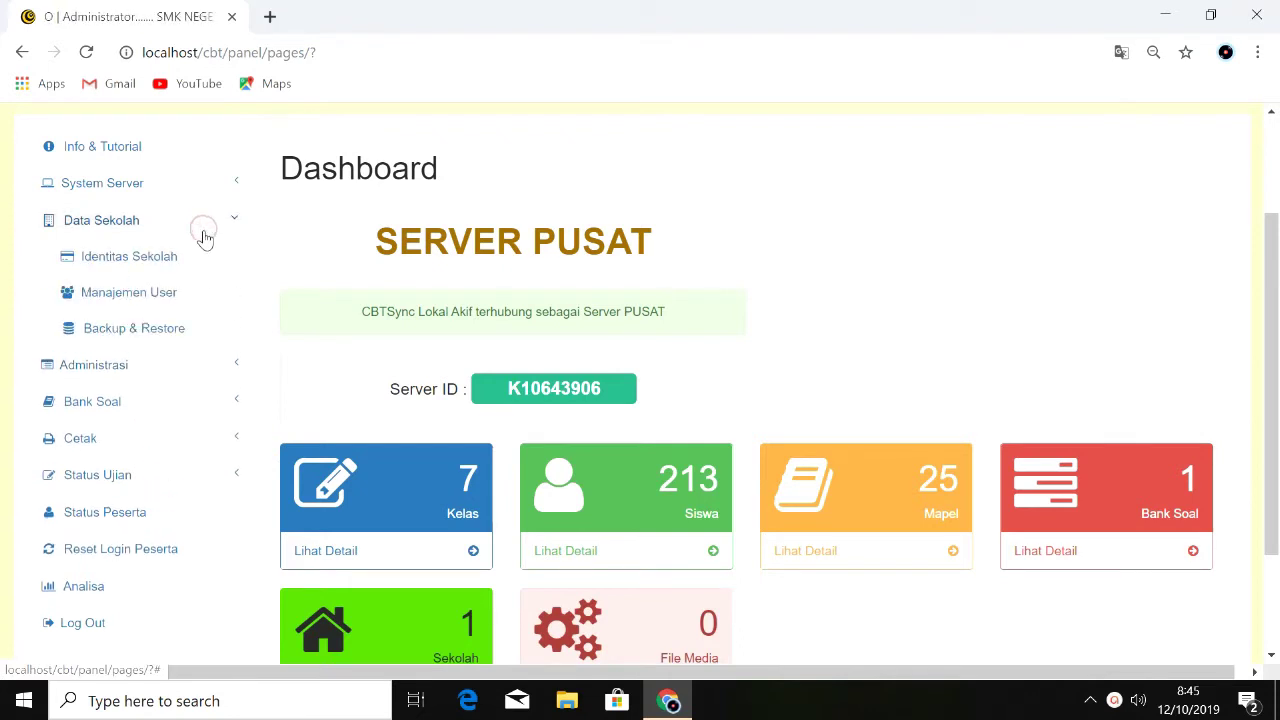
pyautogui.click(172, 364)
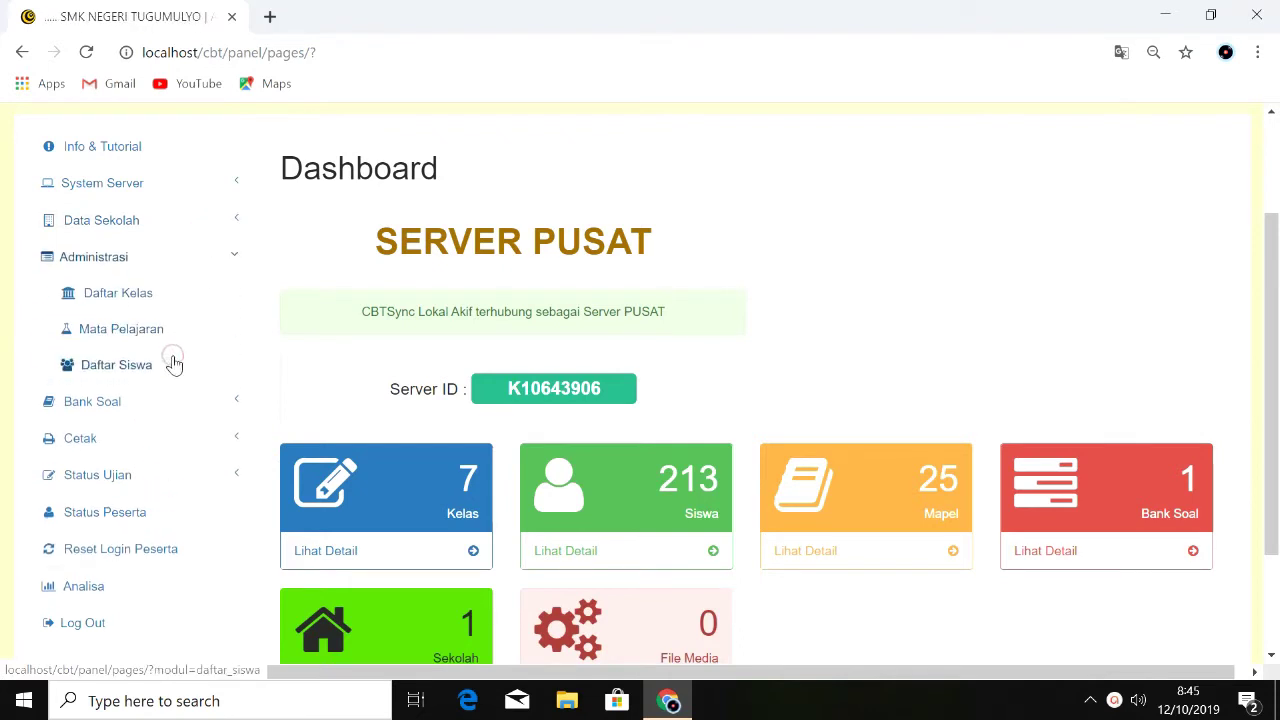
pyautogui.click(176, 296)
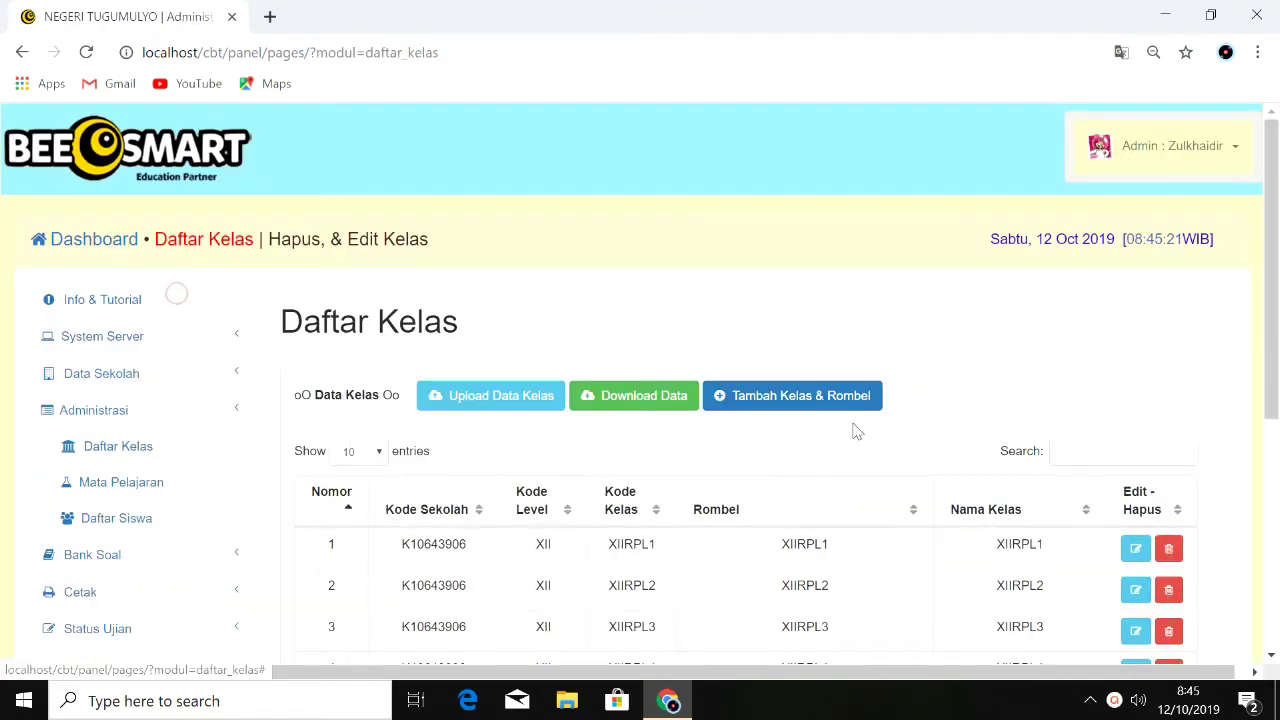
pyautogui.moveTo(1276, 267); pyautogui.dragTo(1276, 370)
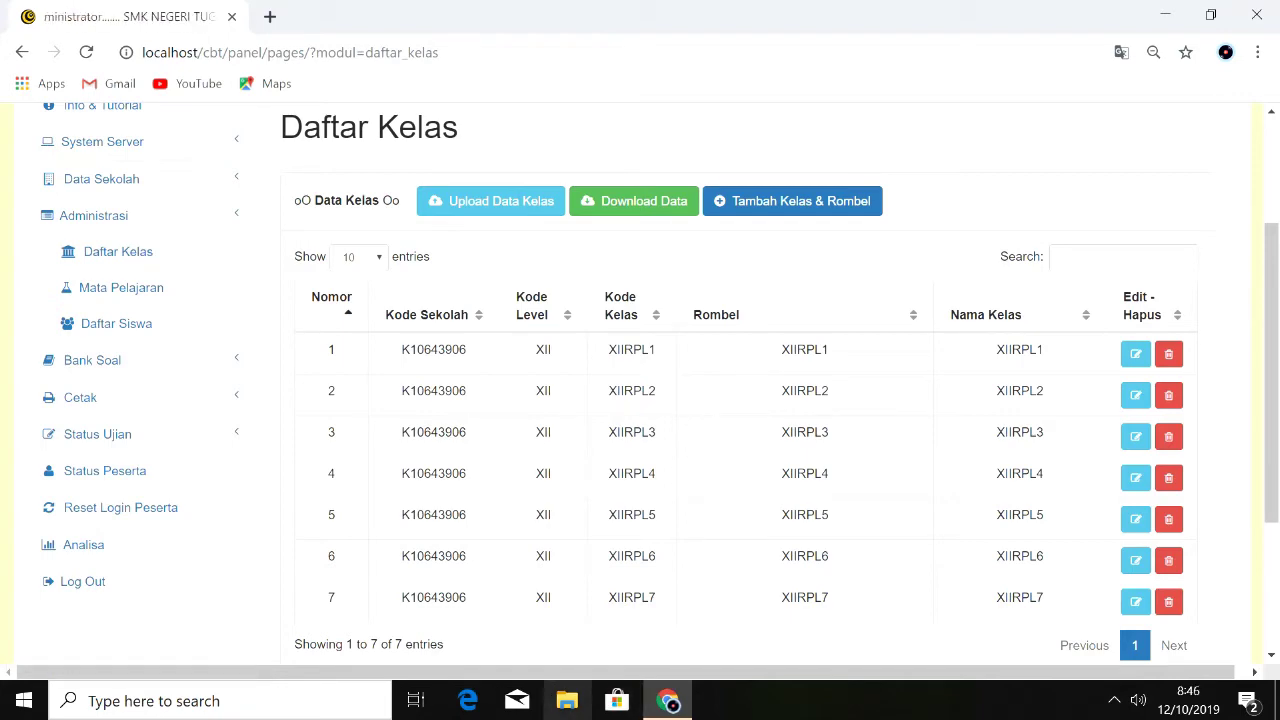
pyautogui.click(567, 702)
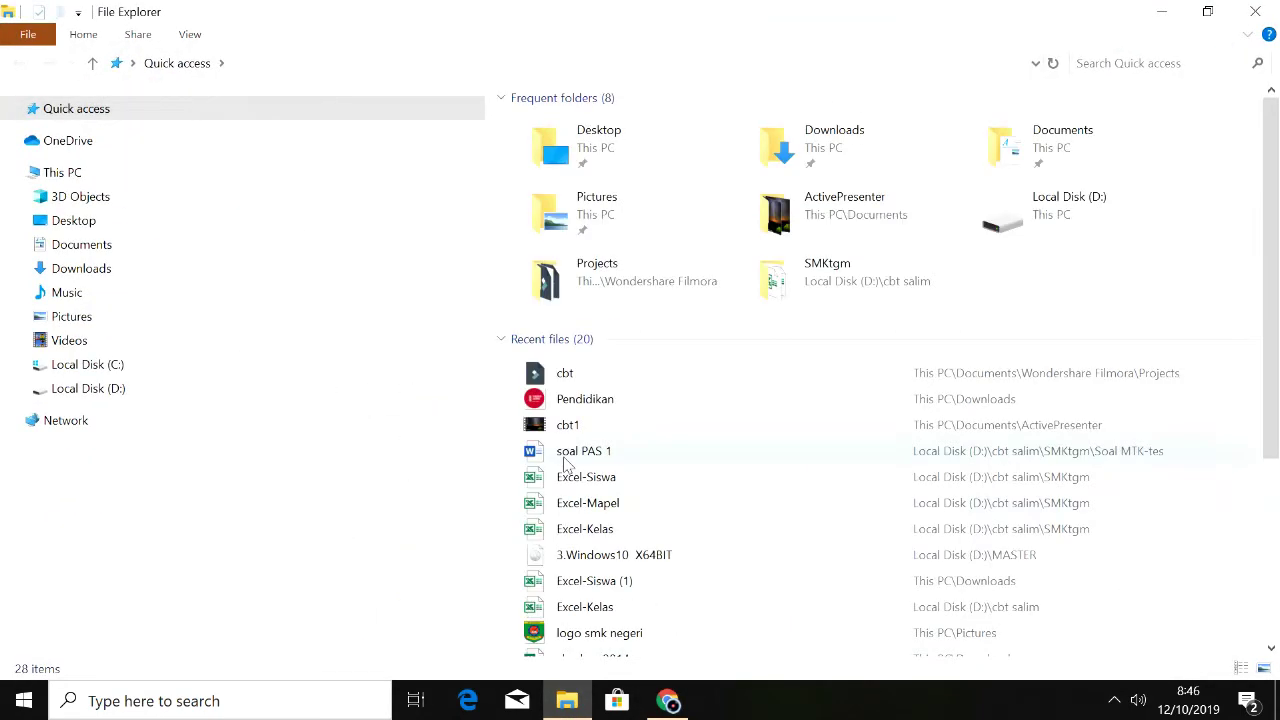
# Step: Open the Excel-Kelas workbook from D:\cbt salim\SMKtgm
pyautogui.click(100, 390)
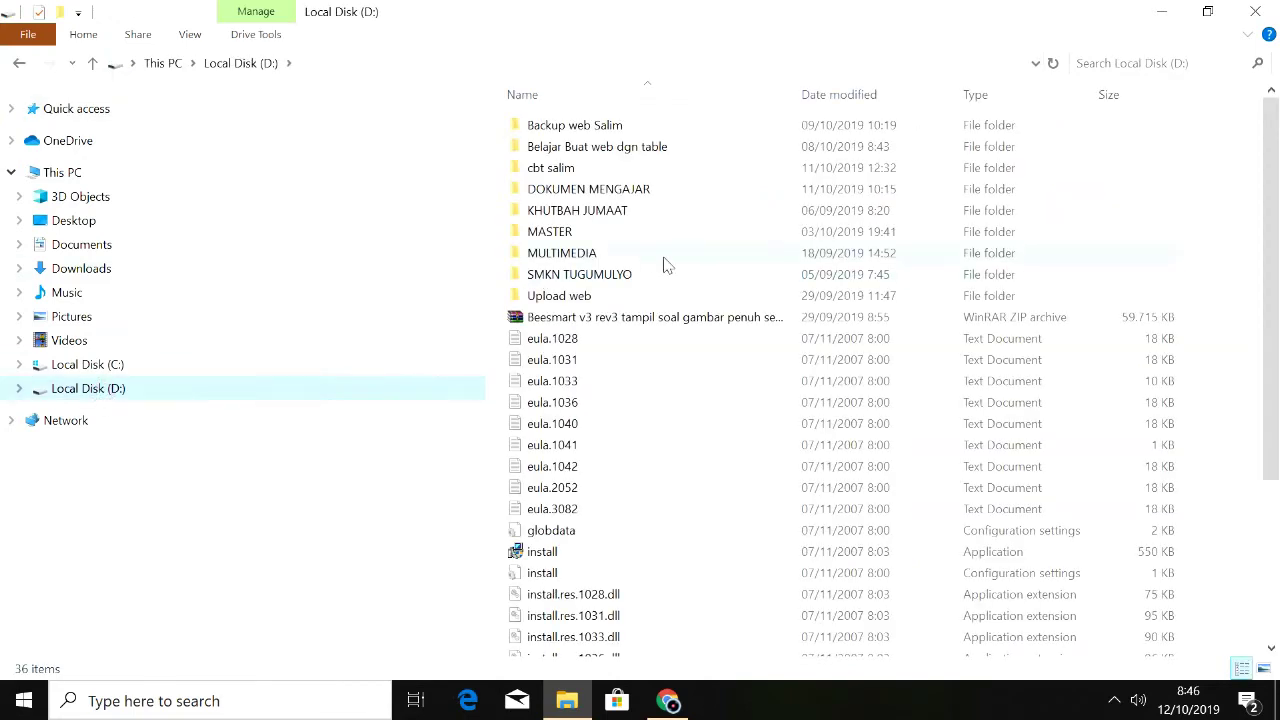
pyautogui.doubleClick(632, 172)
pyautogui.doubleClick(617, 124)
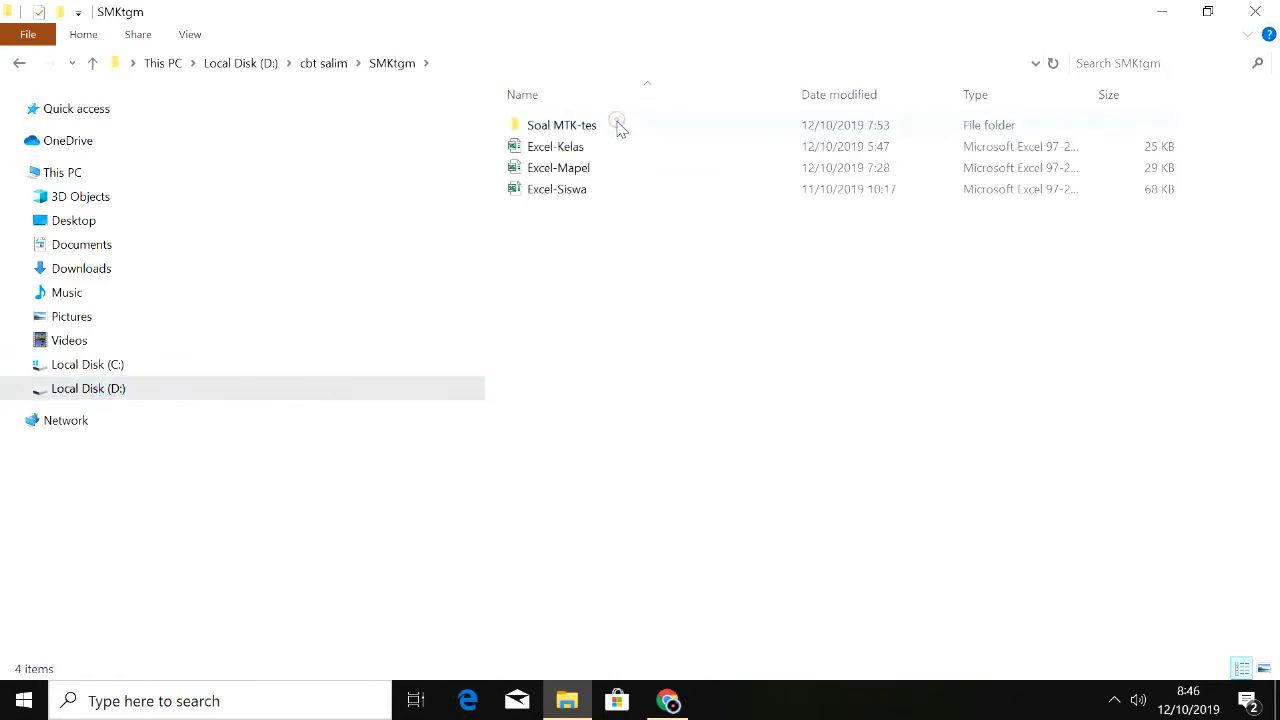
pyautogui.doubleClick(603, 155)
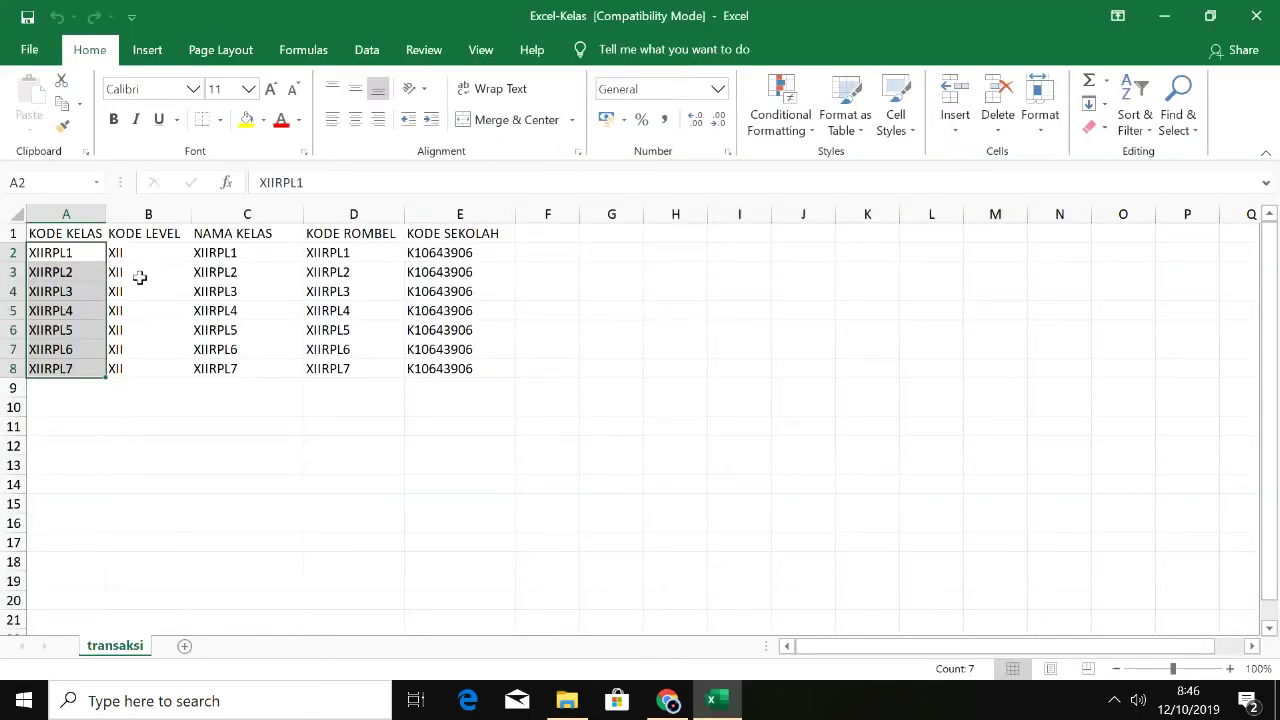
# Step: Widen columns A and B and check the KODE KELAS through KODE SEKOLAH headers
pyautogui.moveTo(105, 214); pyautogui.dragTo(116, 215)
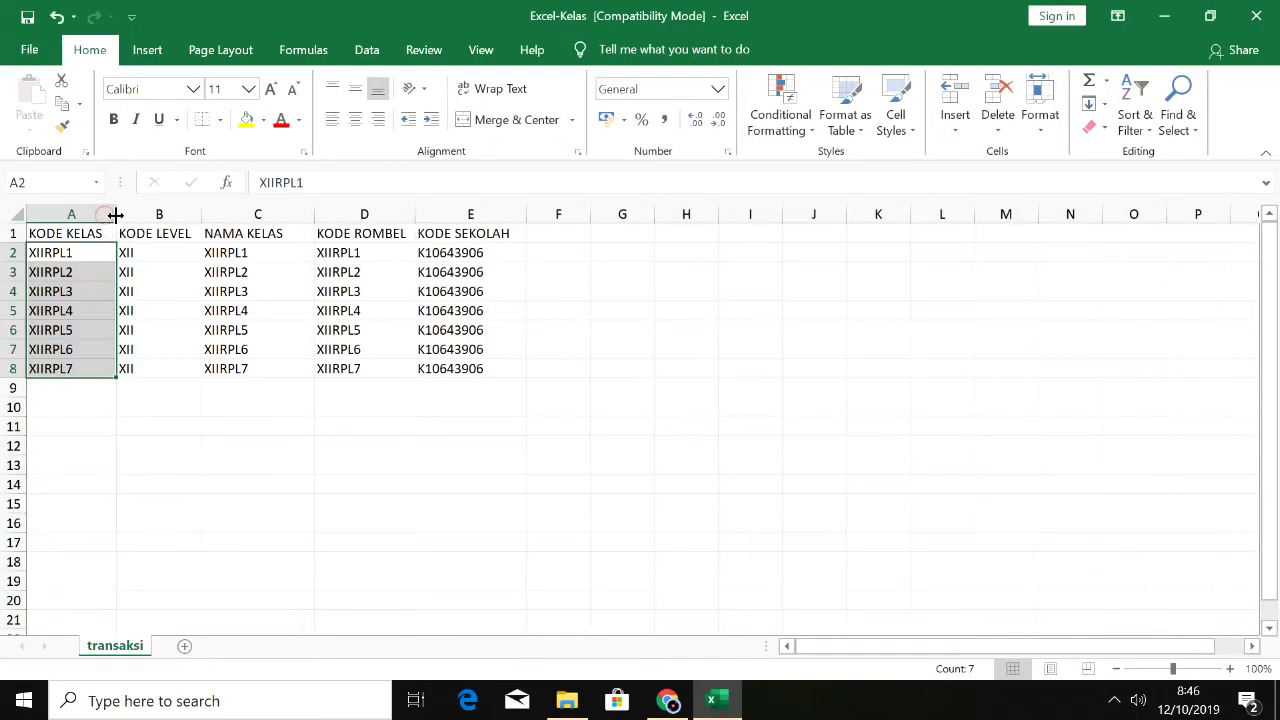
pyautogui.moveTo(201, 214); pyautogui.dragTo(217, 214)
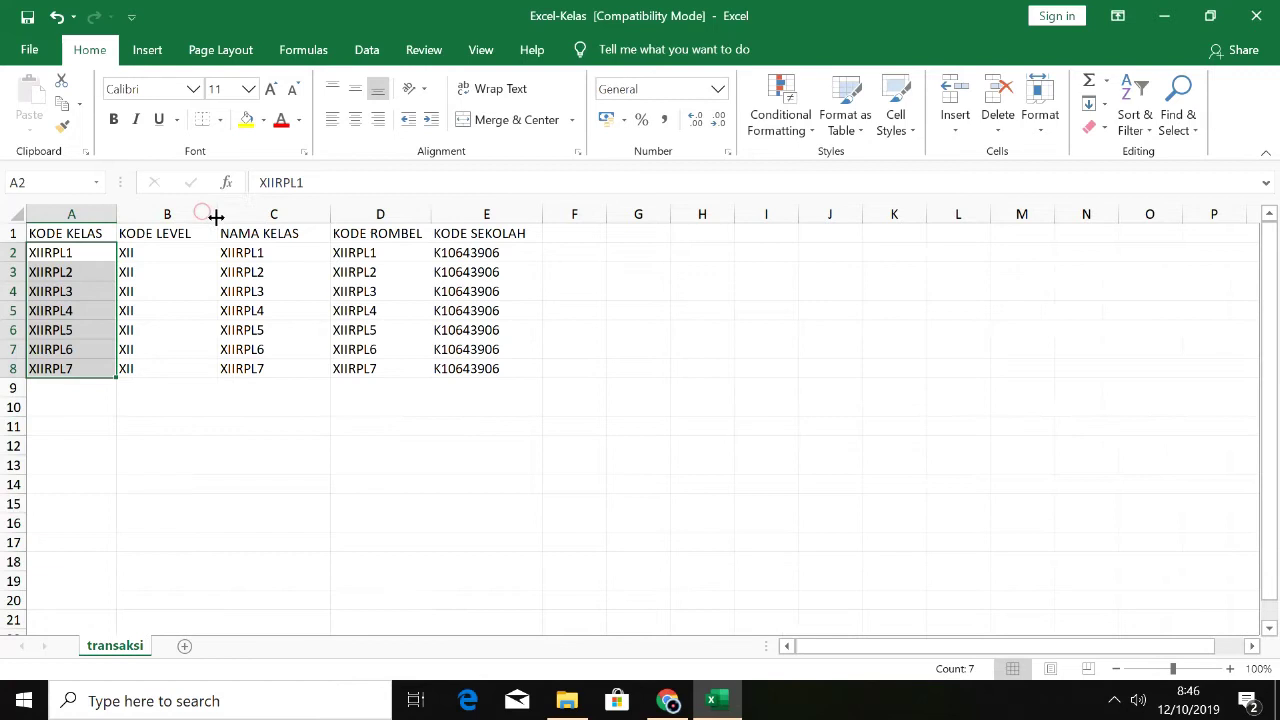
pyautogui.click(99, 236)
pyautogui.click(148, 233)
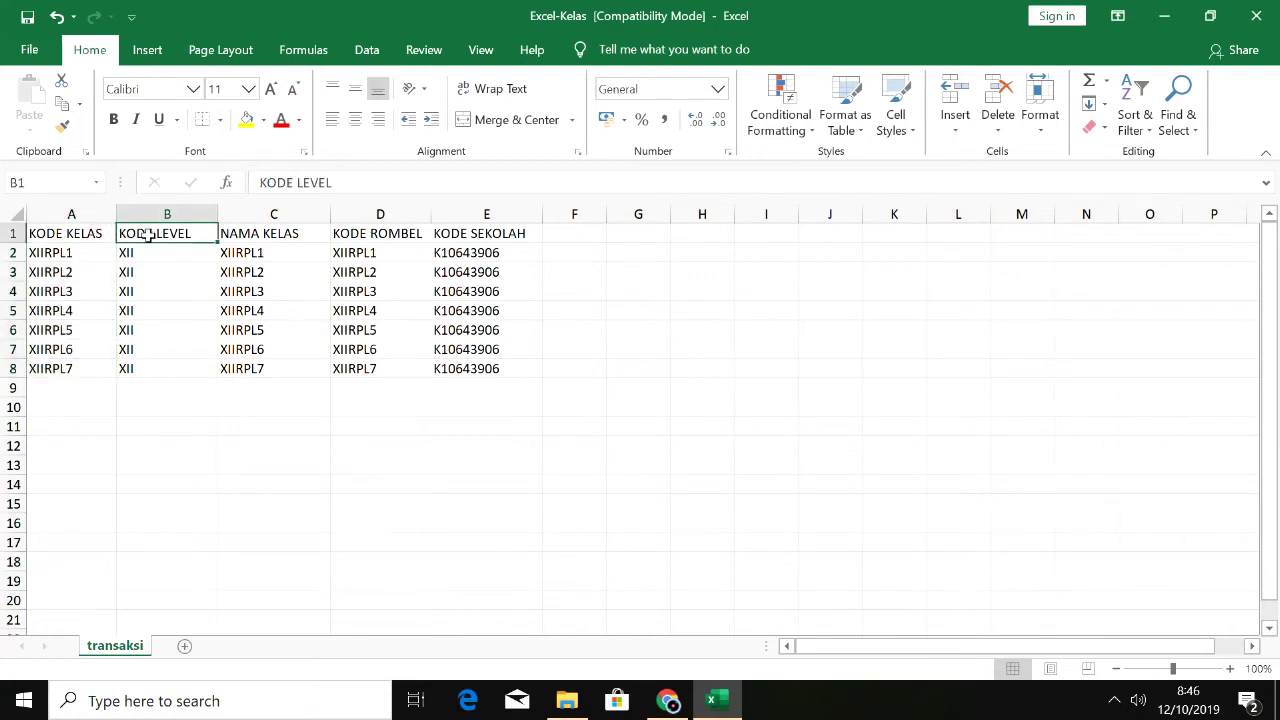
pyautogui.click(255, 235)
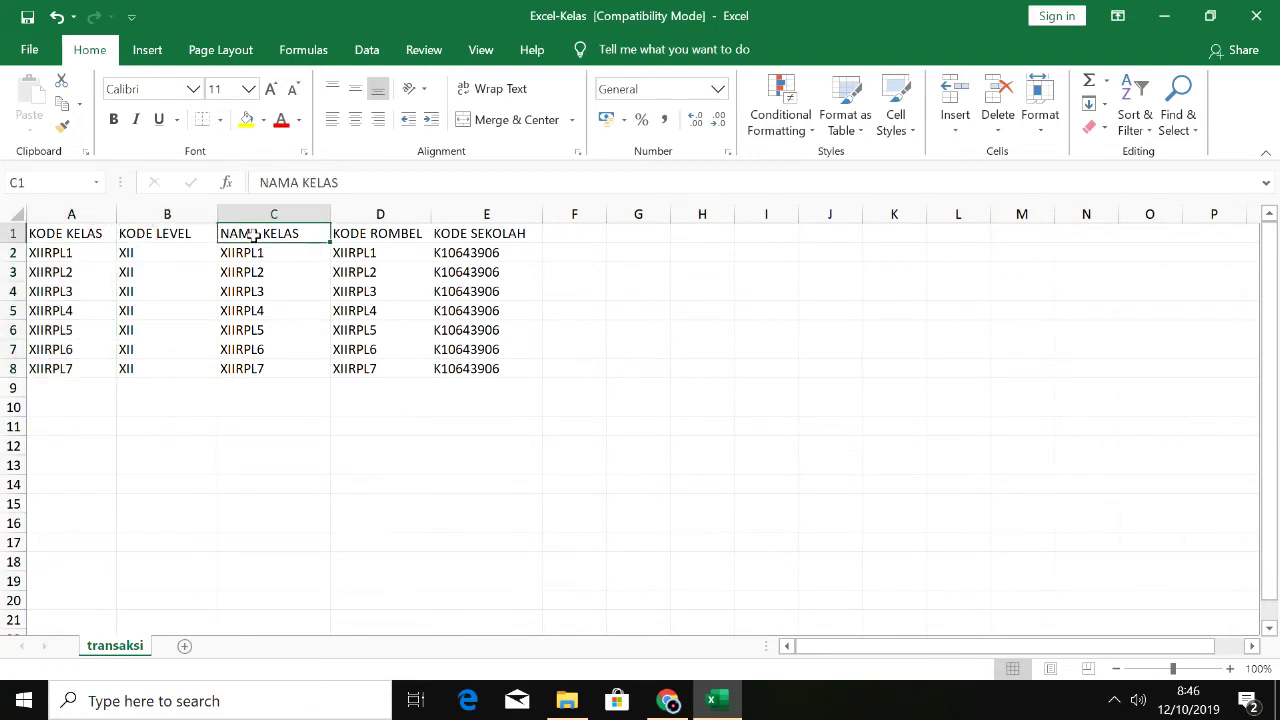
pyautogui.click(350, 236)
pyautogui.click(455, 233)
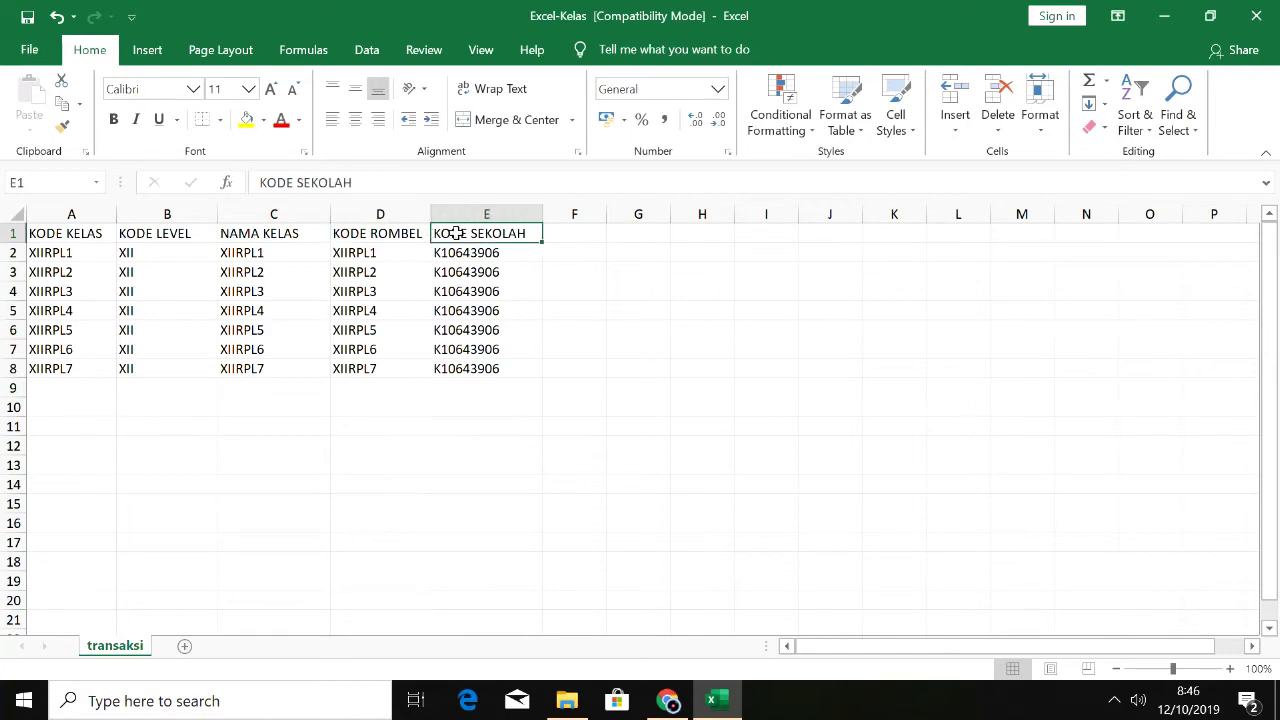
# Step: Minimize the workbook and return to the Daftar Kelas page in the browser
pyautogui.click(1166, 28)
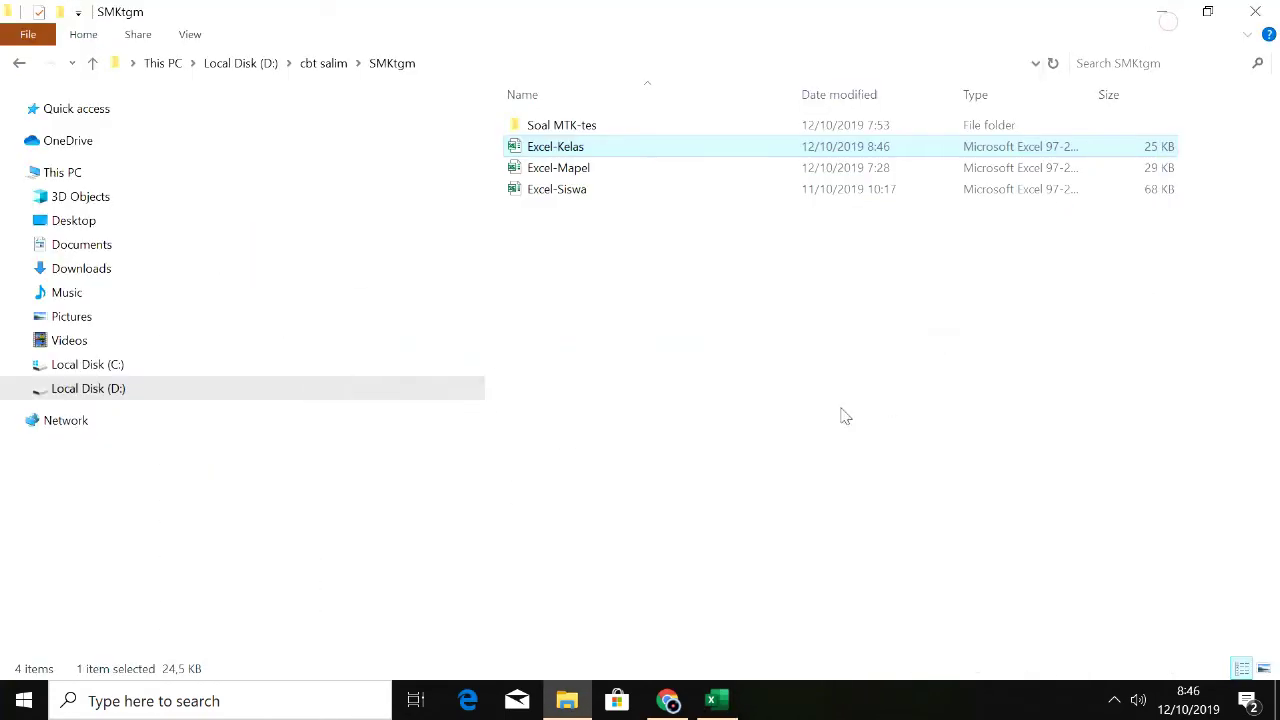
pyautogui.click(716, 702)
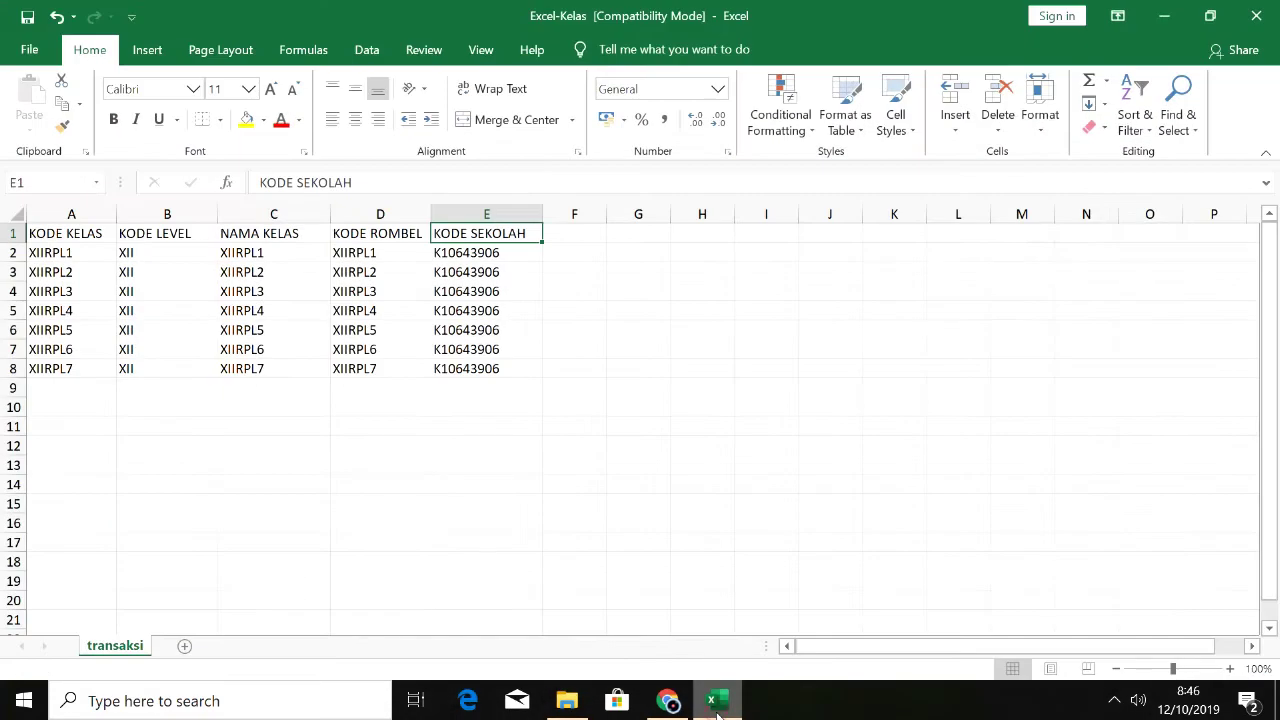
pyautogui.click(670, 702)
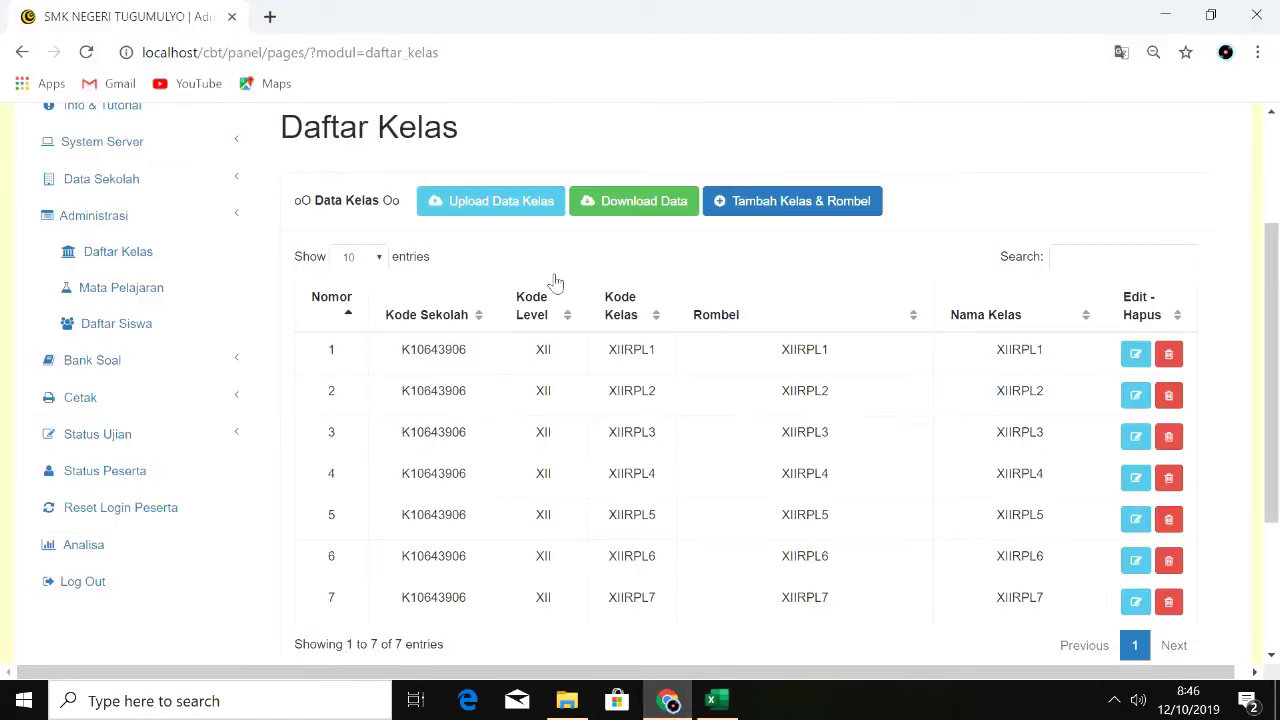
# Step: Upload Excel-Kelas.xls via Upload Data Kelas, import its 7 classes, and view the class list
pyautogui.click(537, 208)
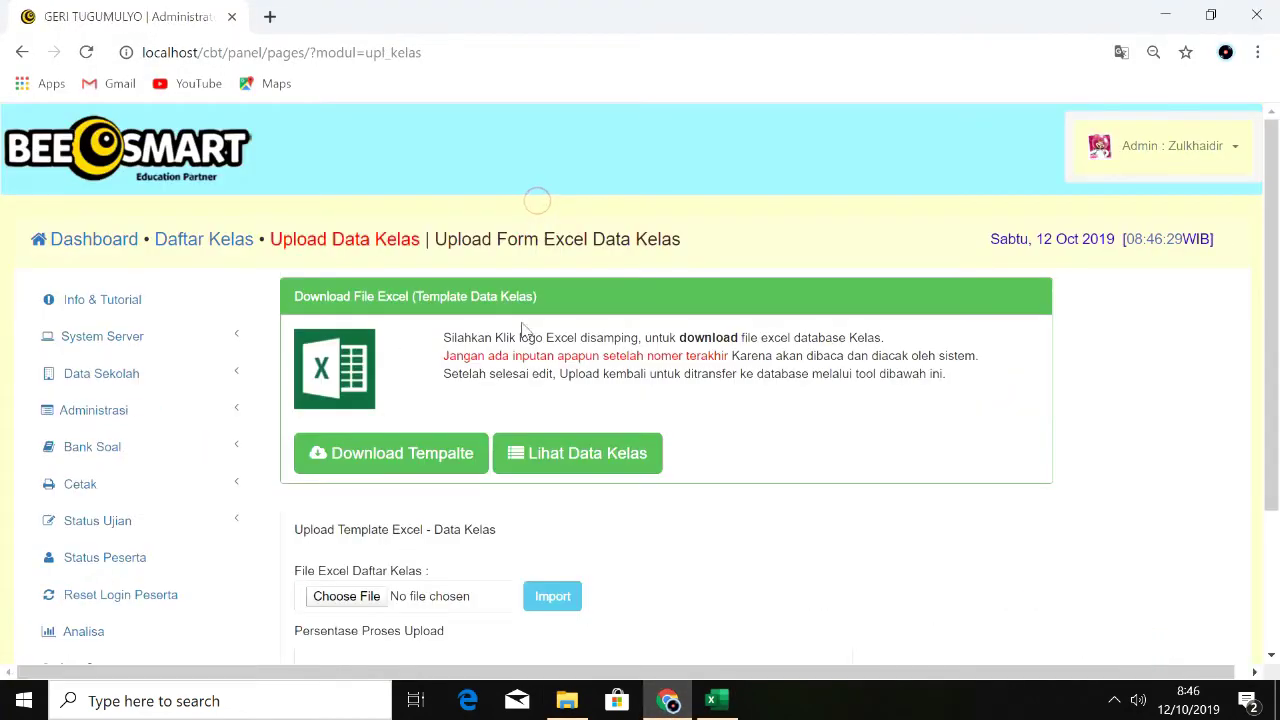
pyautogui.click(344, 597)
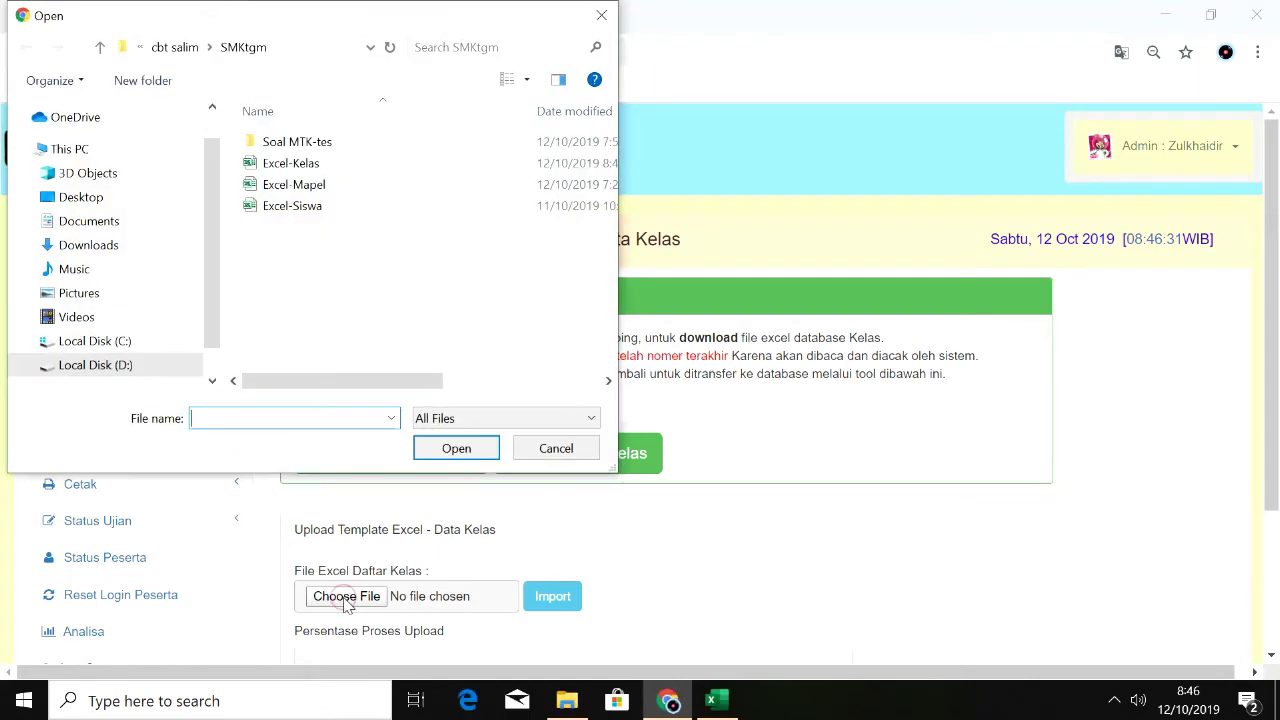
pyautogui.click(322, 166)
pyautogui.click(443, 451)
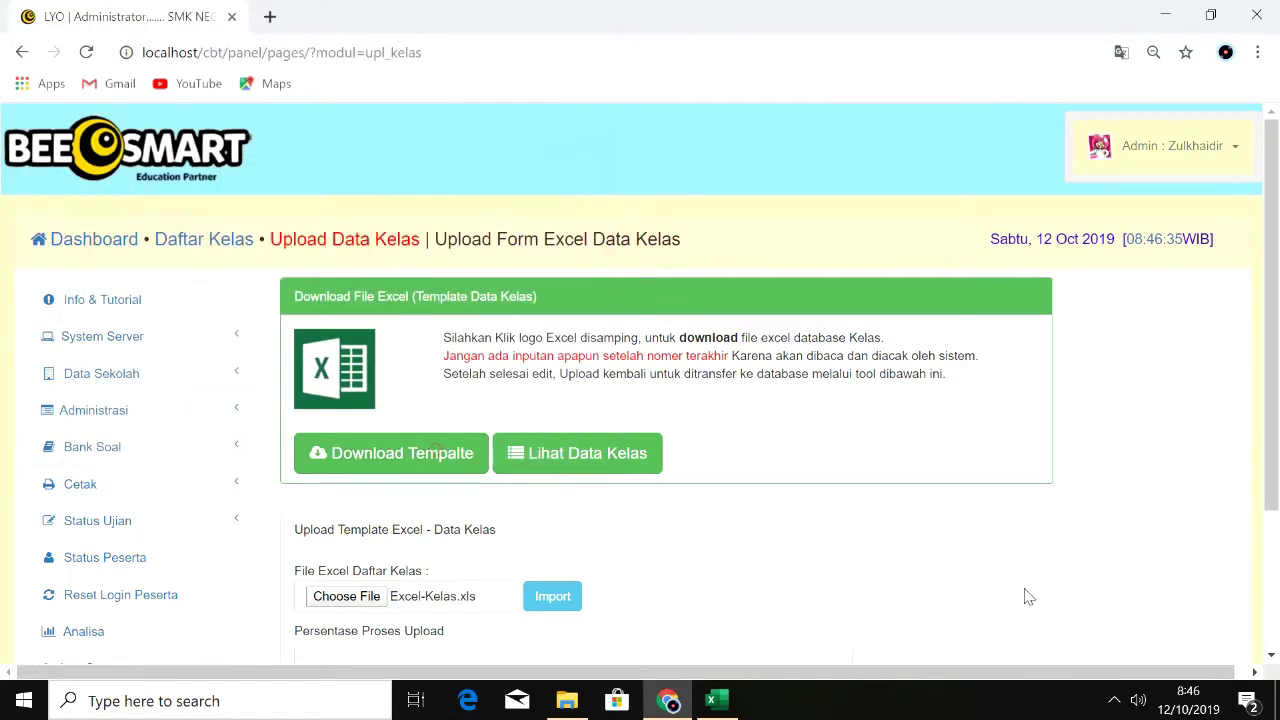
pyautogui.moveTo(1270, 482); pyautogui.dragTo(1259, 622)
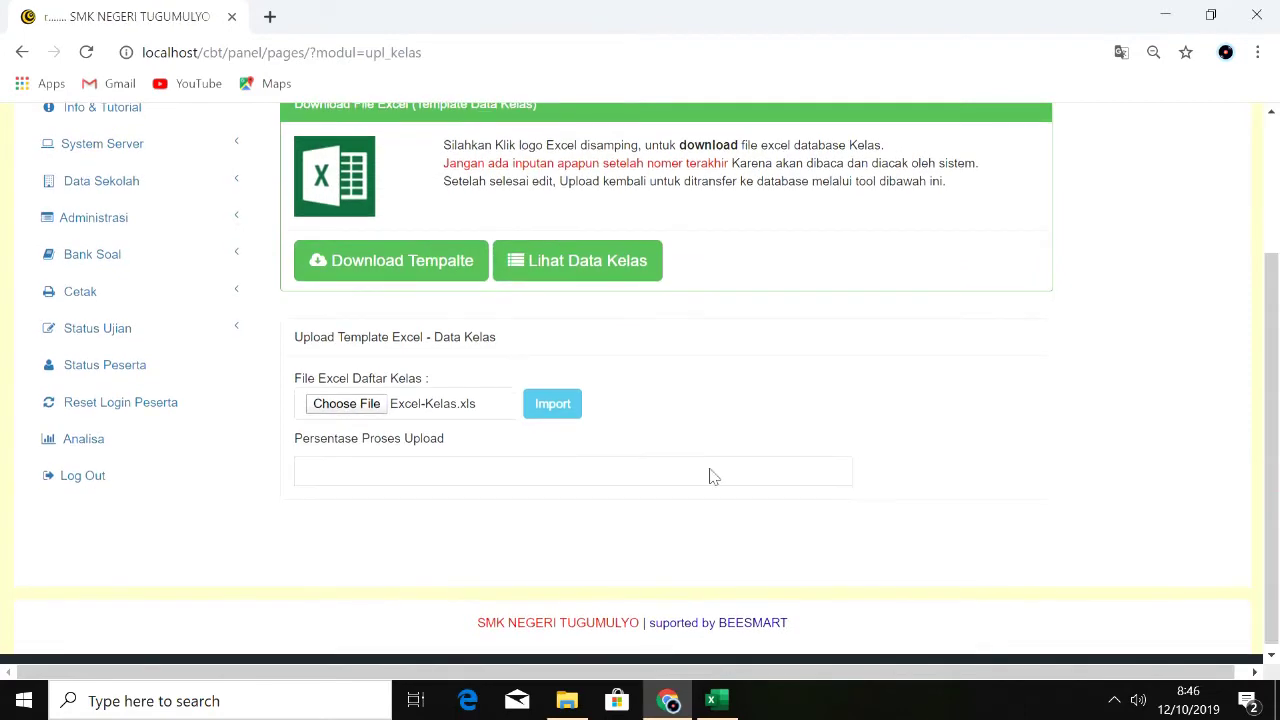
pyautogui.click(552, 403)
pyautogui.moveTo(1276, 423); pyautogui.dragTo(1276, 552)
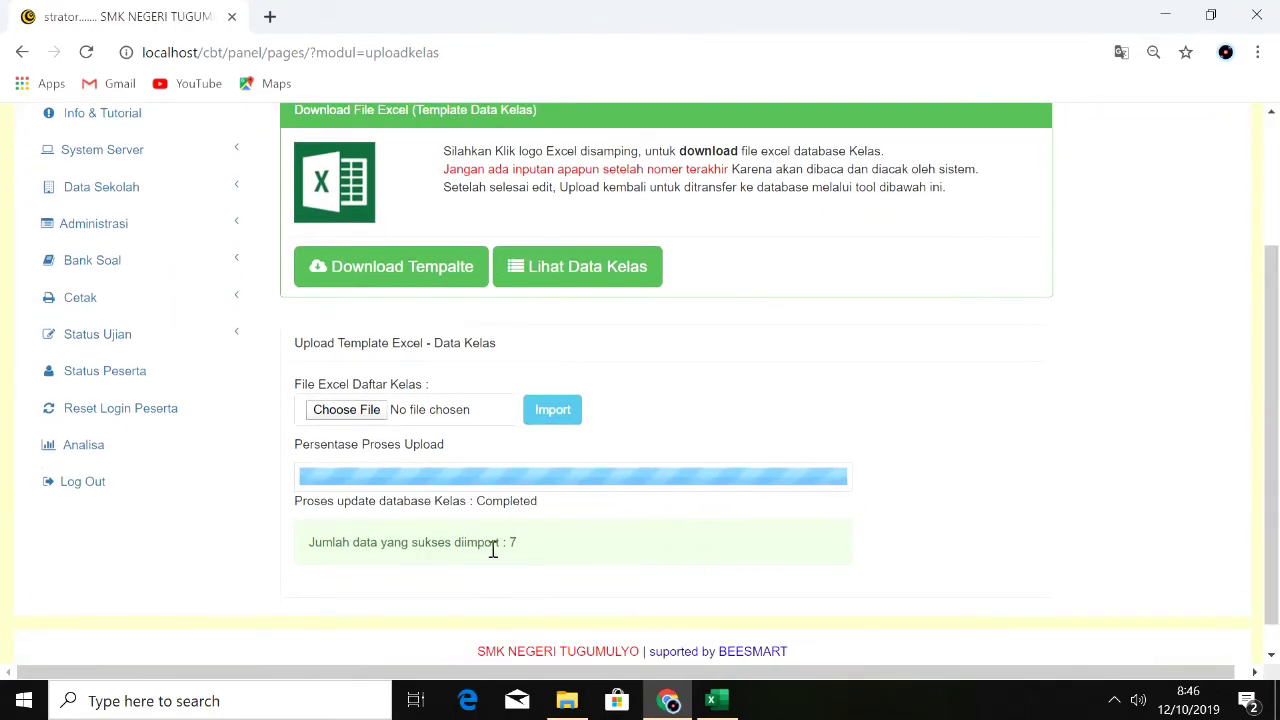
pyautogui.click(592, 274)
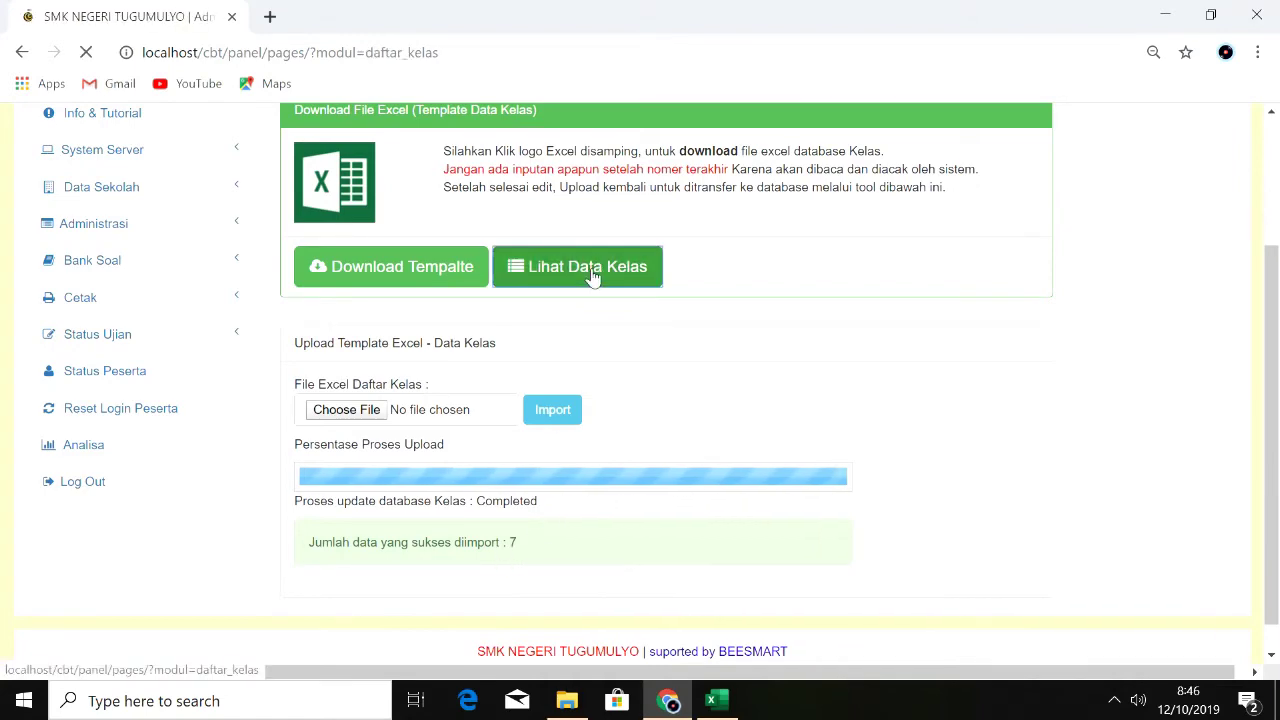
pyautogui.moveTo(1269, 316); pyautogui.dragTo(1266, 460)
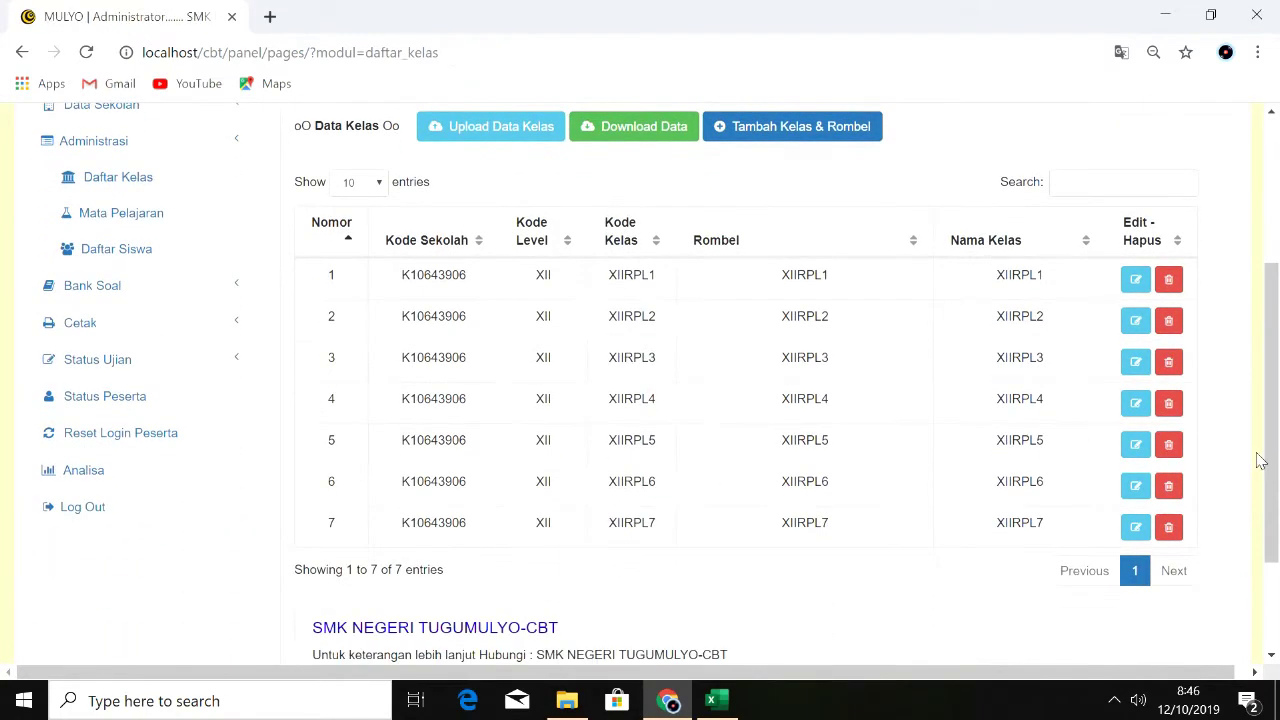
# Step: Add class code XIITO, name XIITO1, level XII, rombel XIITO1 for school K10643906
pyautogui.click(766, 138)
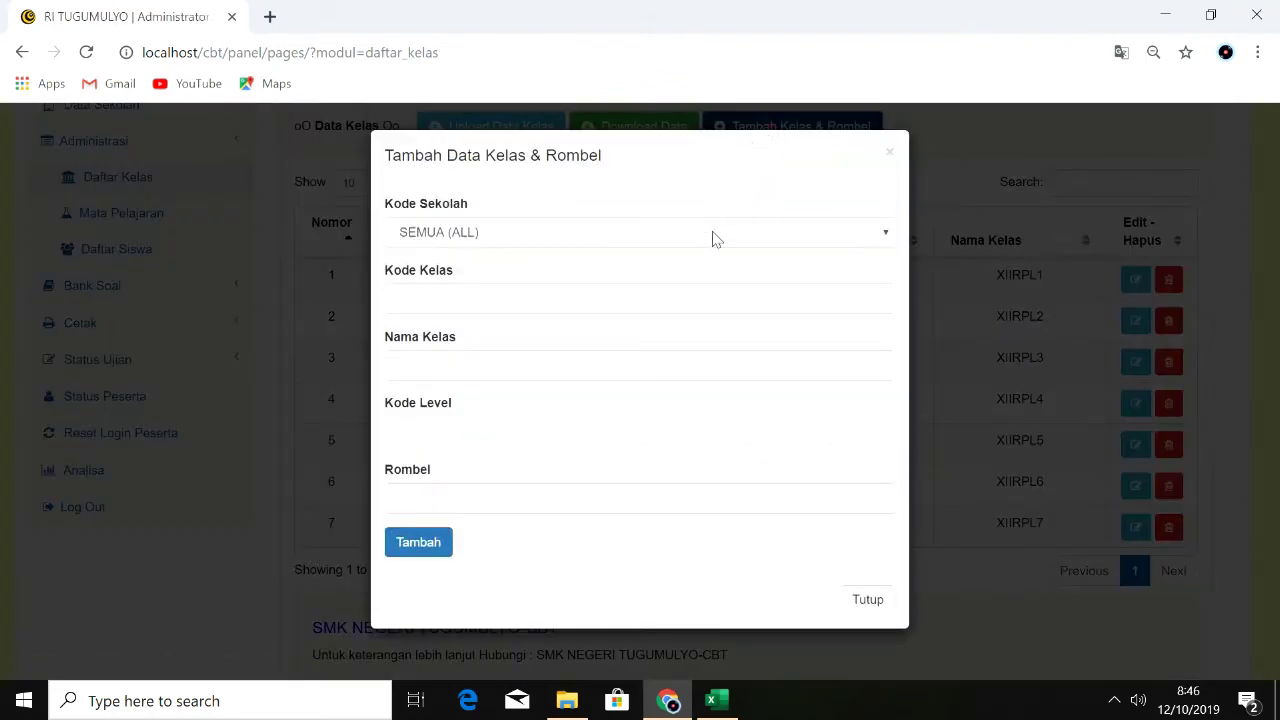
pyautogui.click(712, 238)
pyautogui.click(694, 278)
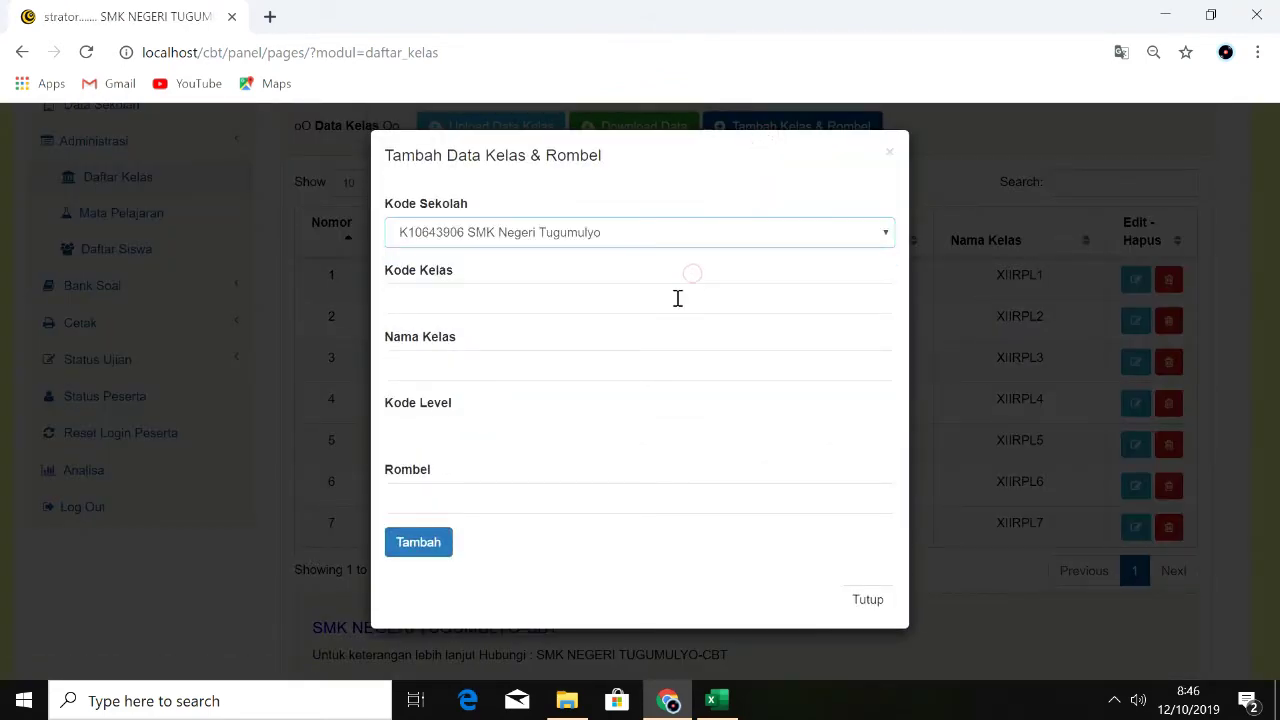
pyautogui.click(677, 298)
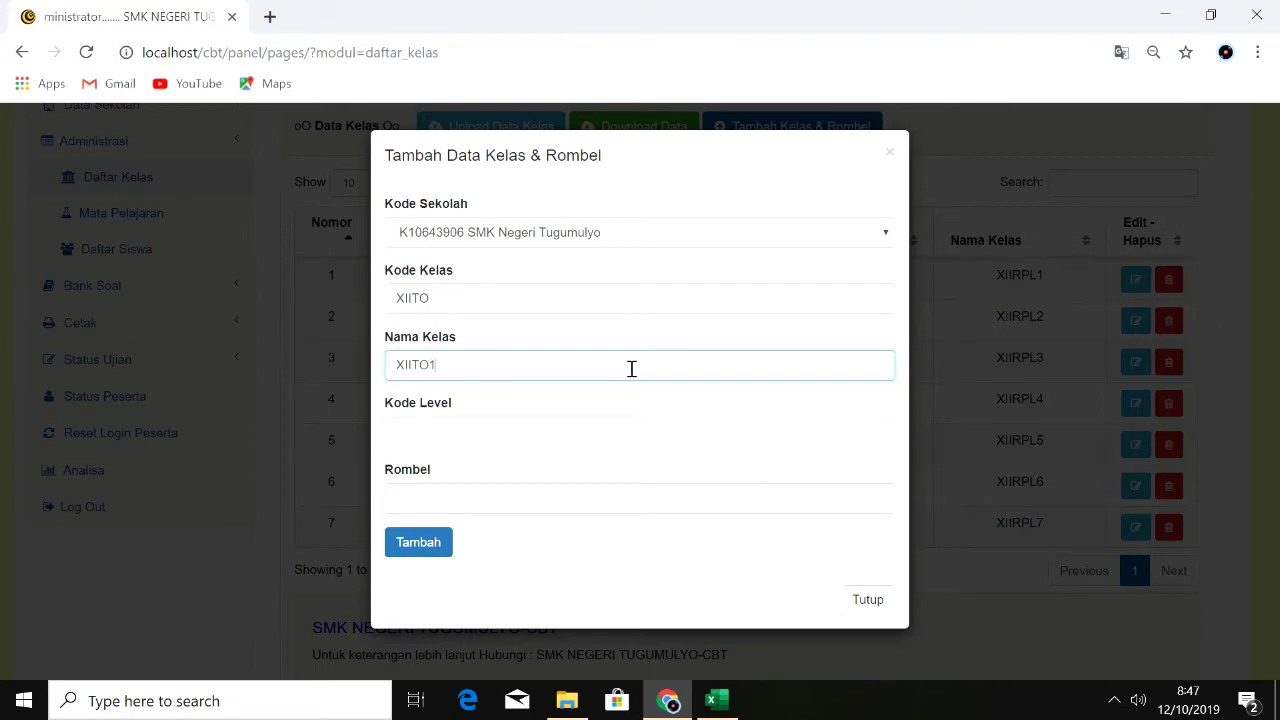
pyautogui.click(591, 433)
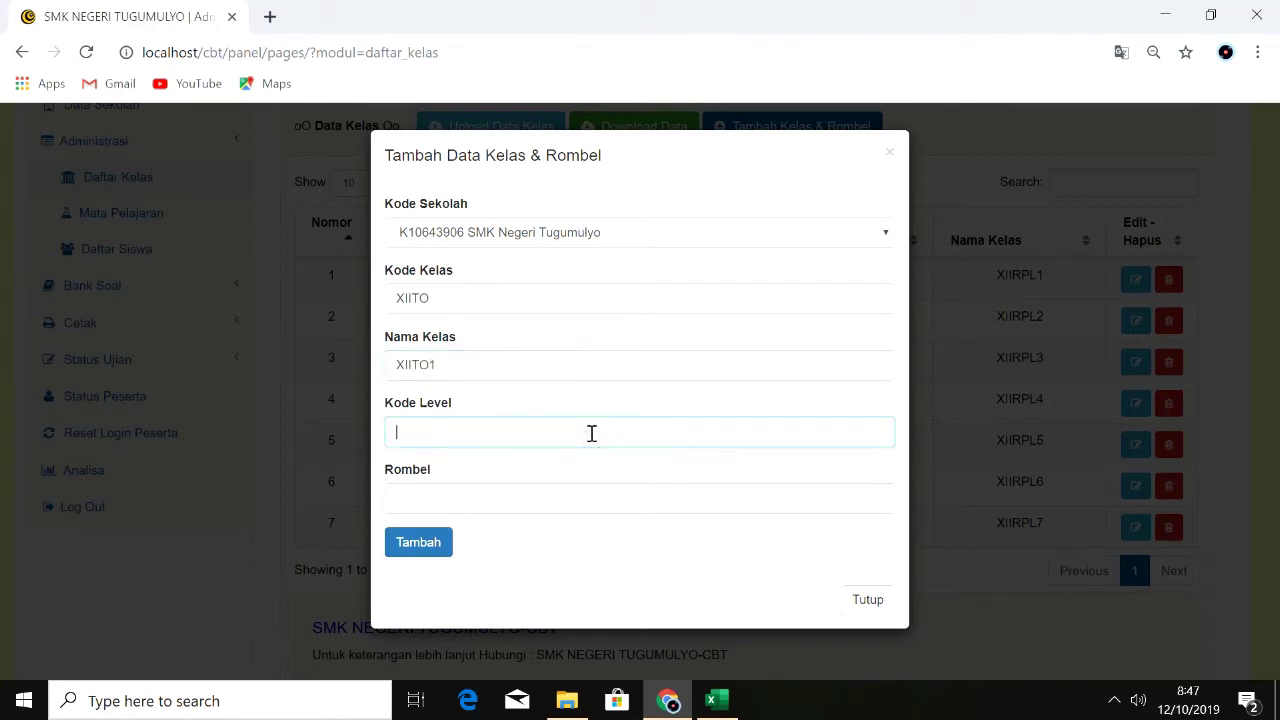
pyautogui.click(569, 498)
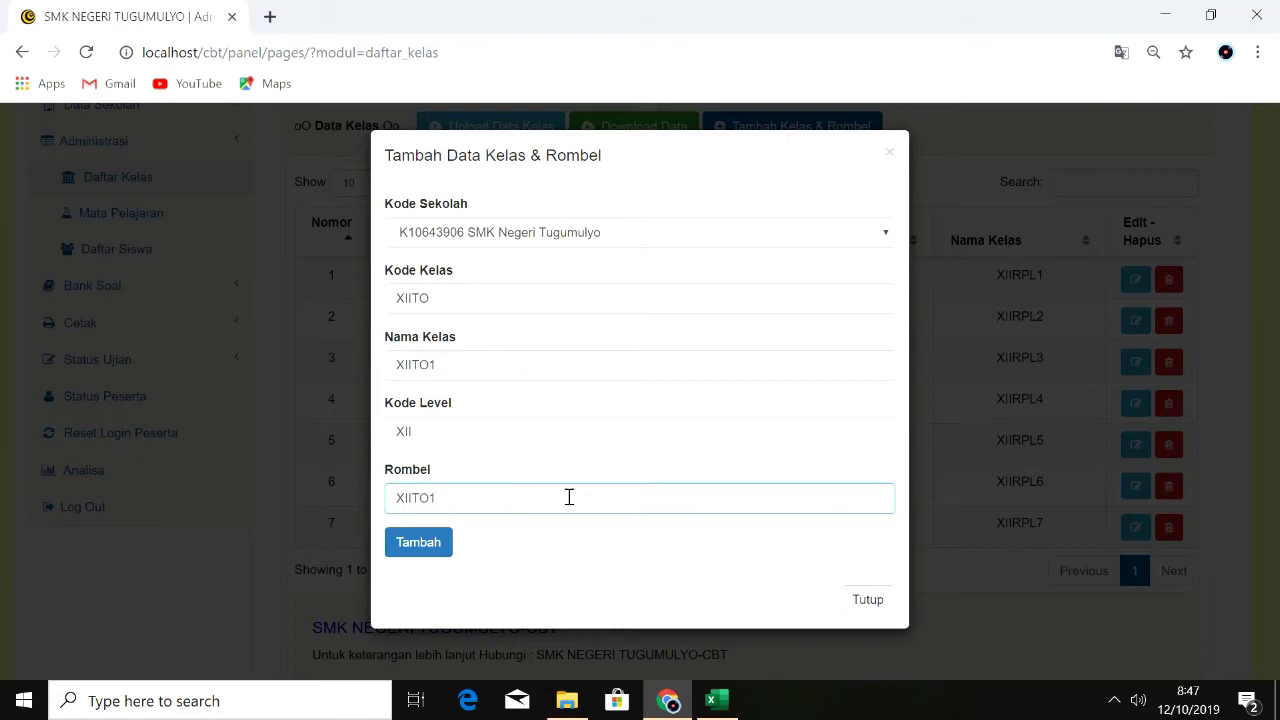
pyautogui.click(423, 545)
pyautogui.moveTo(1270, 330); pyautogui.dragTo(1268, 571)
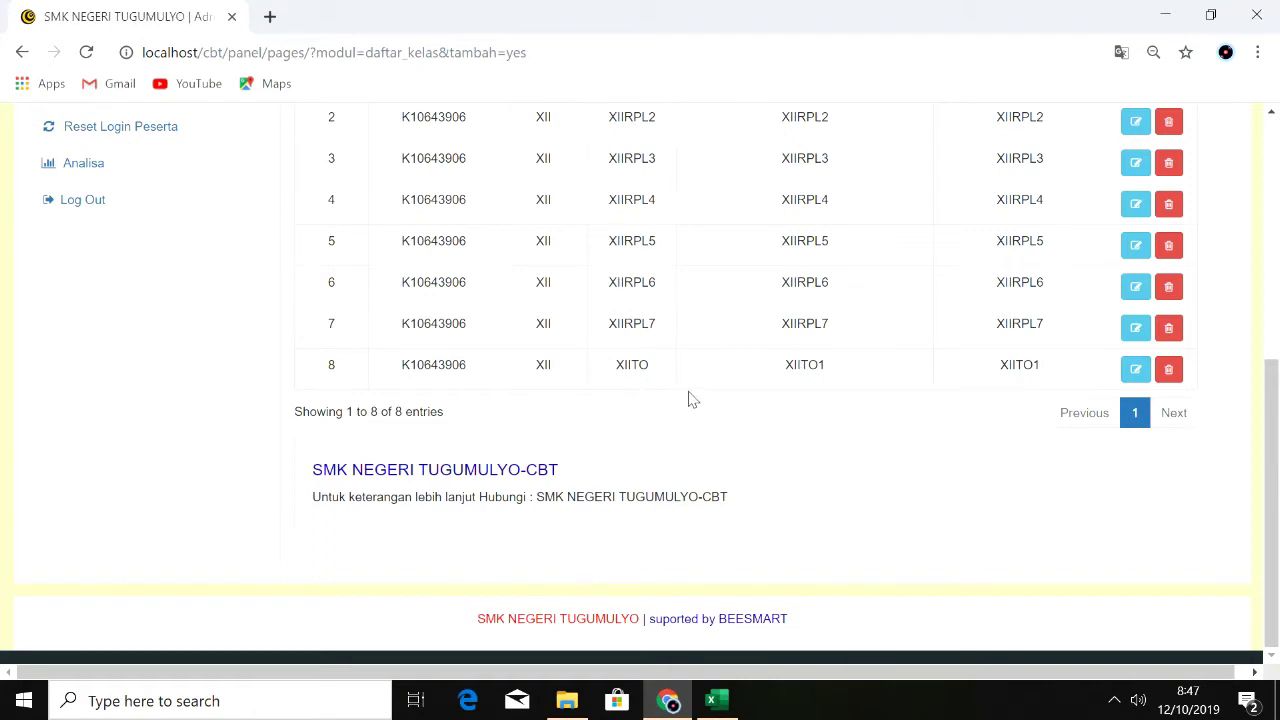
pyautogui.moveTo(1272, 490); pyautogui.dragTo(1276, 342)
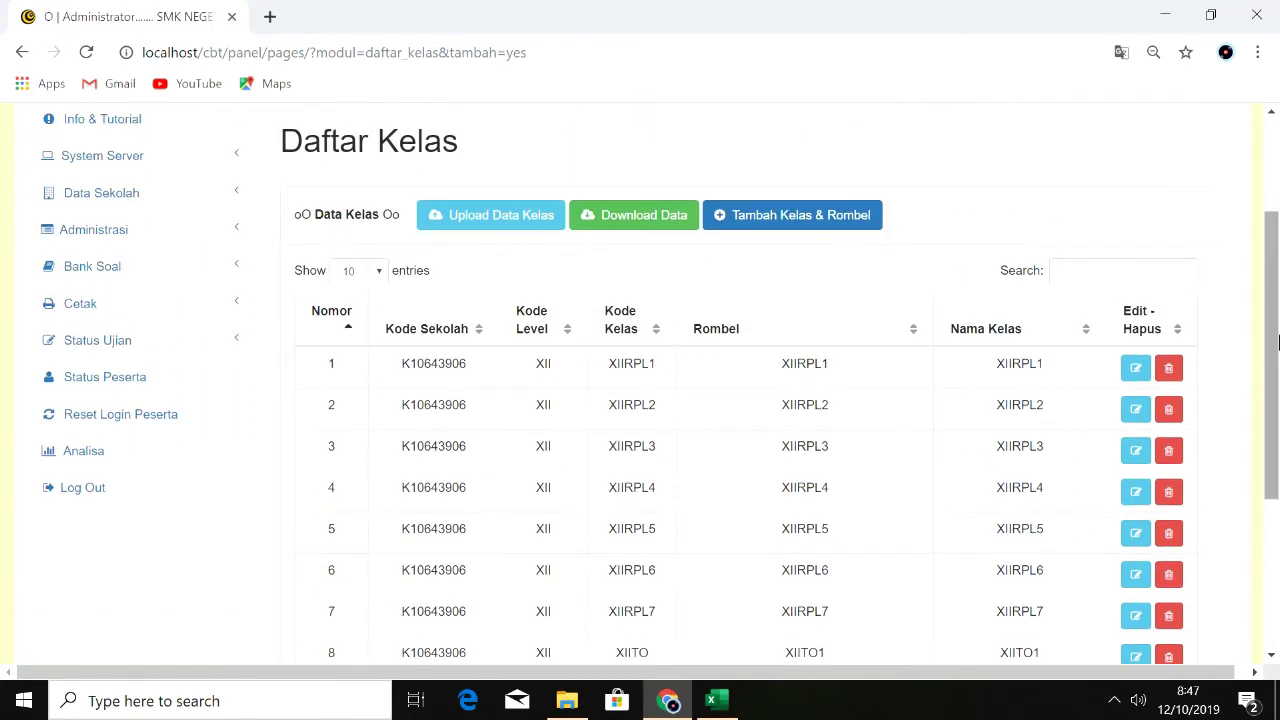
# Step: Review the Mata Pelajaran list under Administrasi, paging to the third page of subjects
pyautogui.click(176, 242)
pyautogui.click(158, 312)
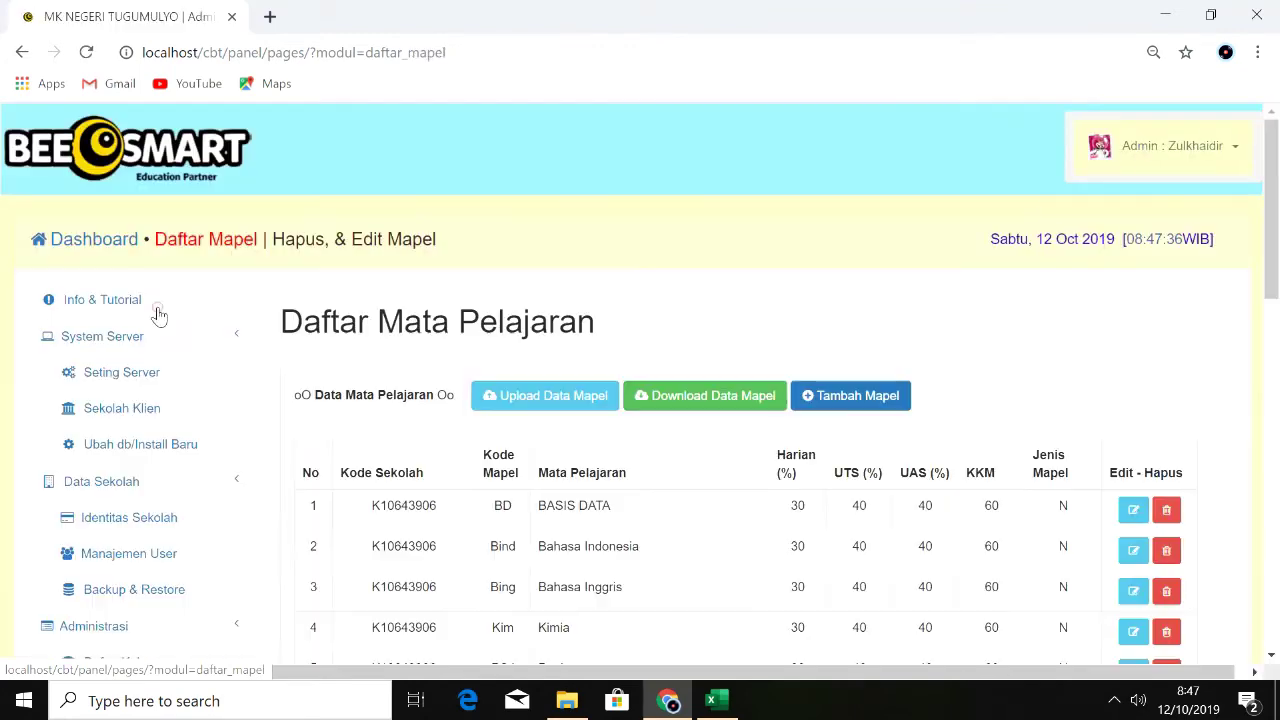
pyautogui.scroll(-1, 1265, 323)
pyautogui.moveTo(1265, 323)
pyautogui.mouseDown()
pyautogui.moveTo(1268, 387)
pyautogui.moveTo(1275, 338)
pyautogui.mouseUp()
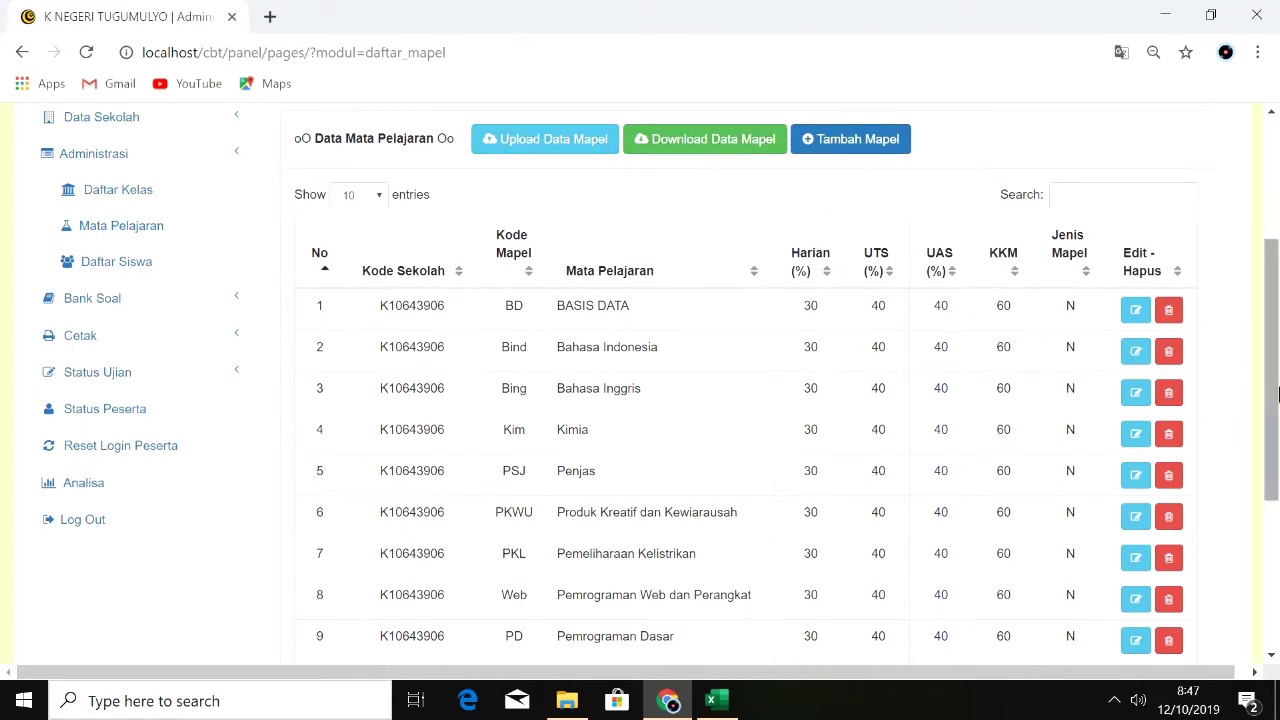
pyautogui.moveTo(1268, 398)
pyautogui.mouseDown()
pyautogui.moveTo(1268, 461)
pyautogui.moveTo(1276, 405)
pyautogui.mouseUp()
pyautogui.click(1135, 621)
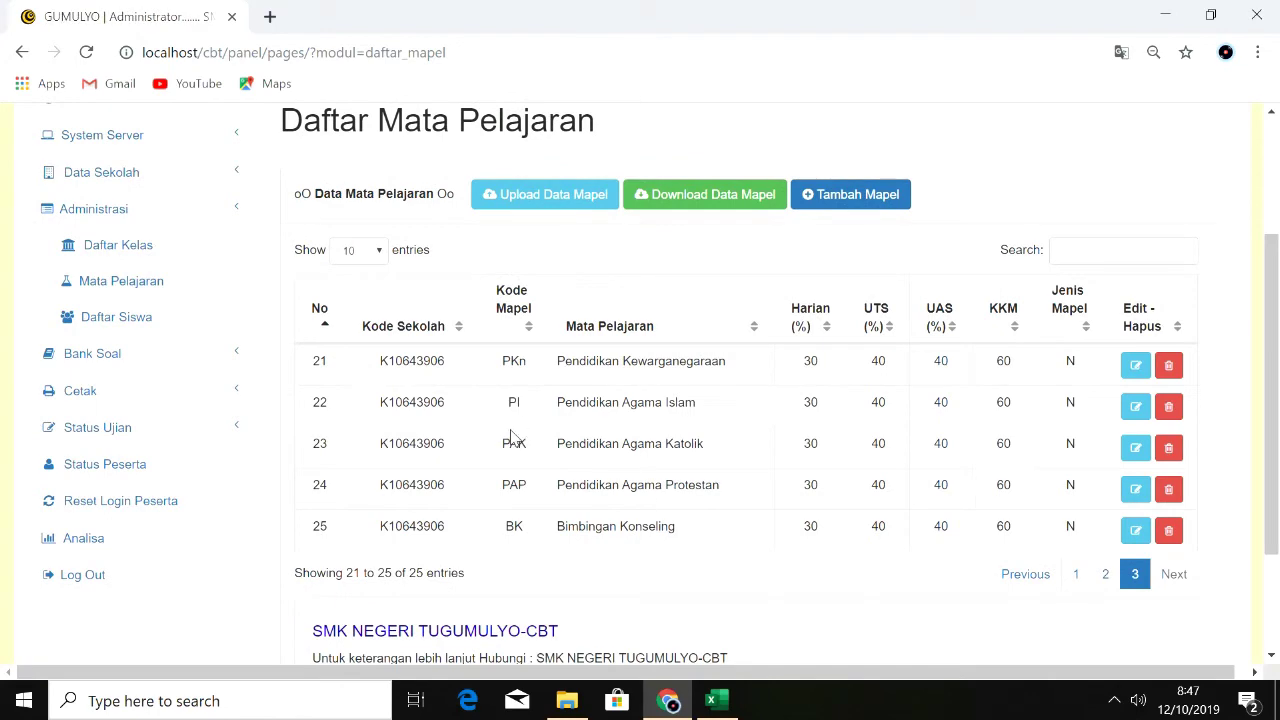
# Step: Open Daftar Siswa and go to its Upload Data Siswa form
pyautogui.click(146, 325)
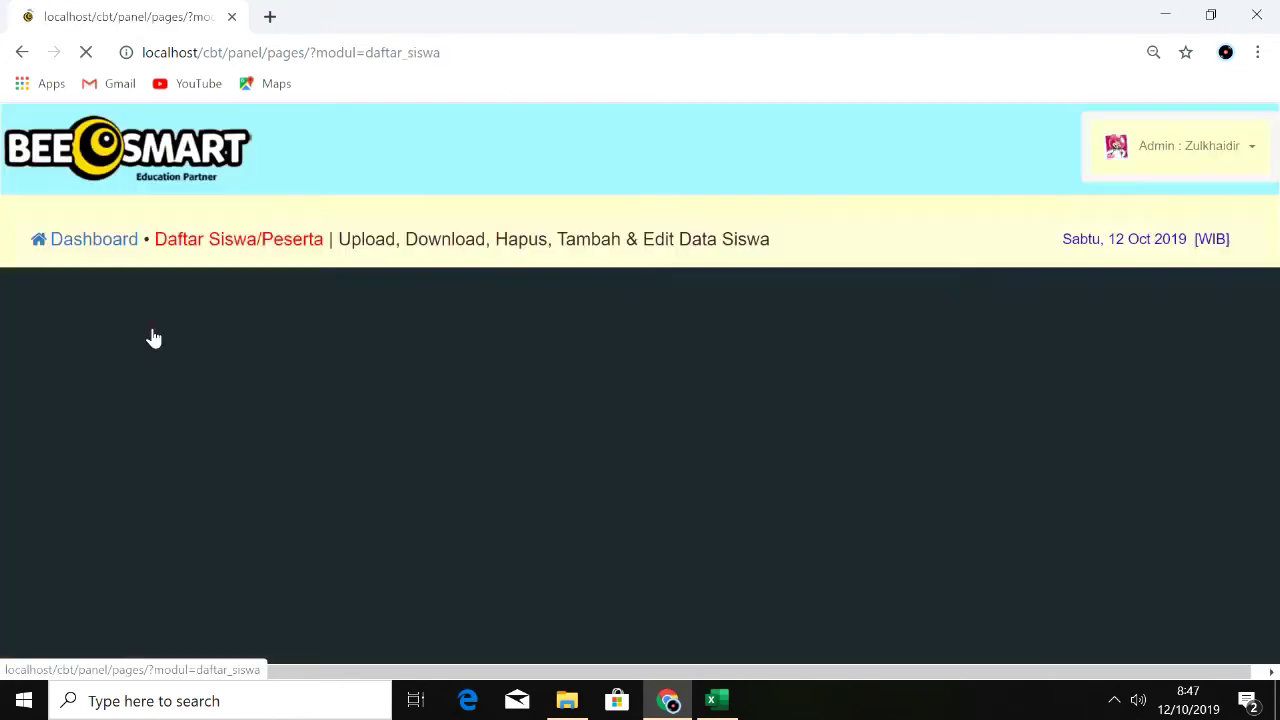
pyautogui.click(1266, 443)
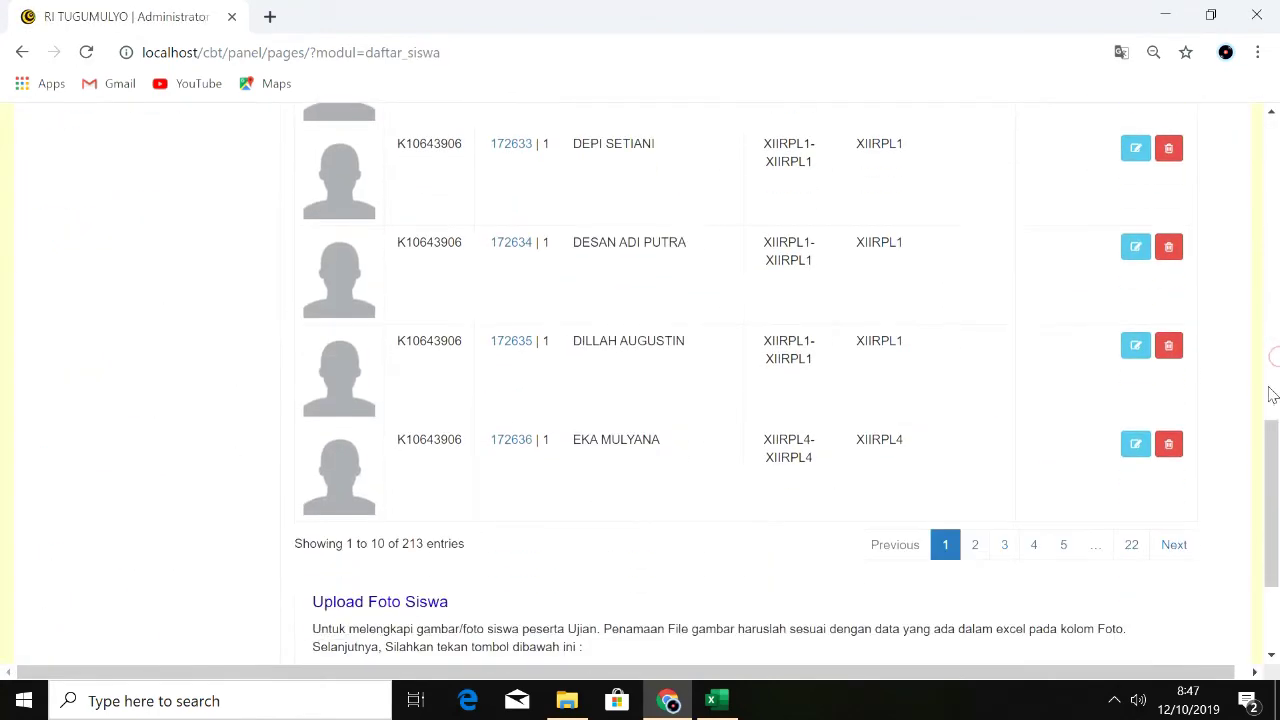
pyautogui.scroll(9, 733, 270)
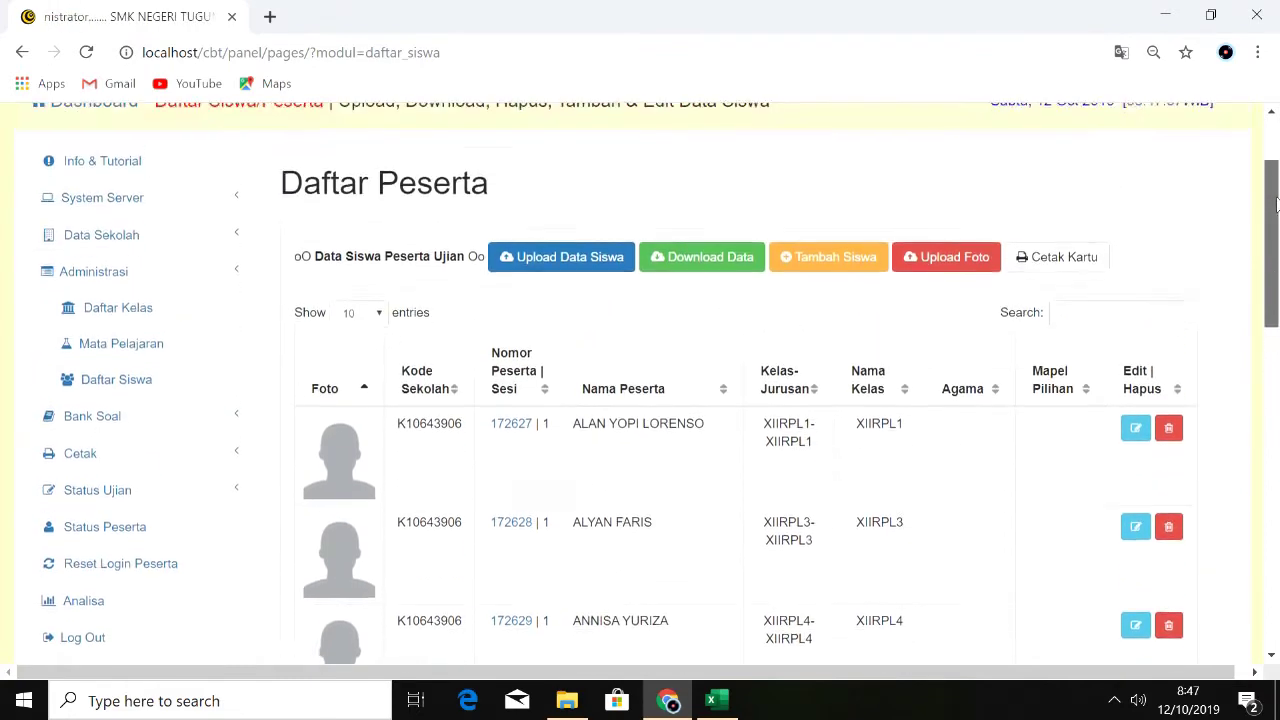
pyautogui.click(566, 262)
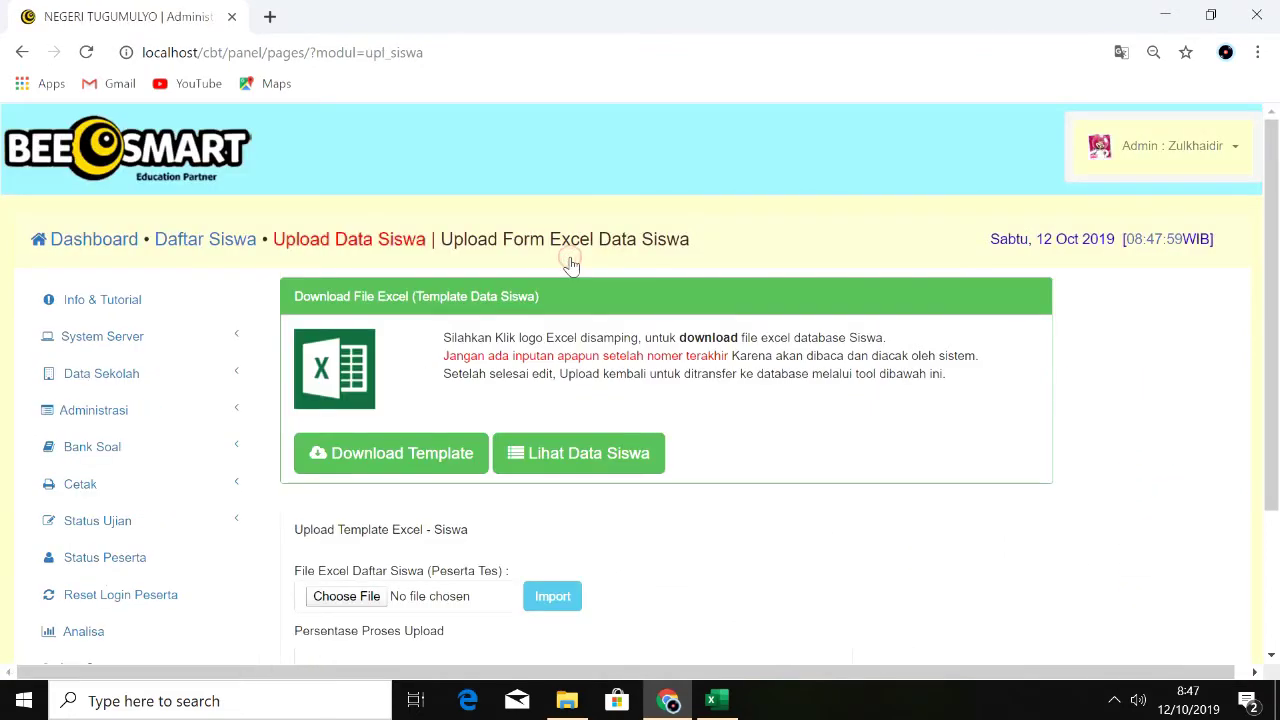
# Step: Open the Excel-Siswa workbook from the SMKtgm folder and scroll to the top
pyautogui.click(567, 700)
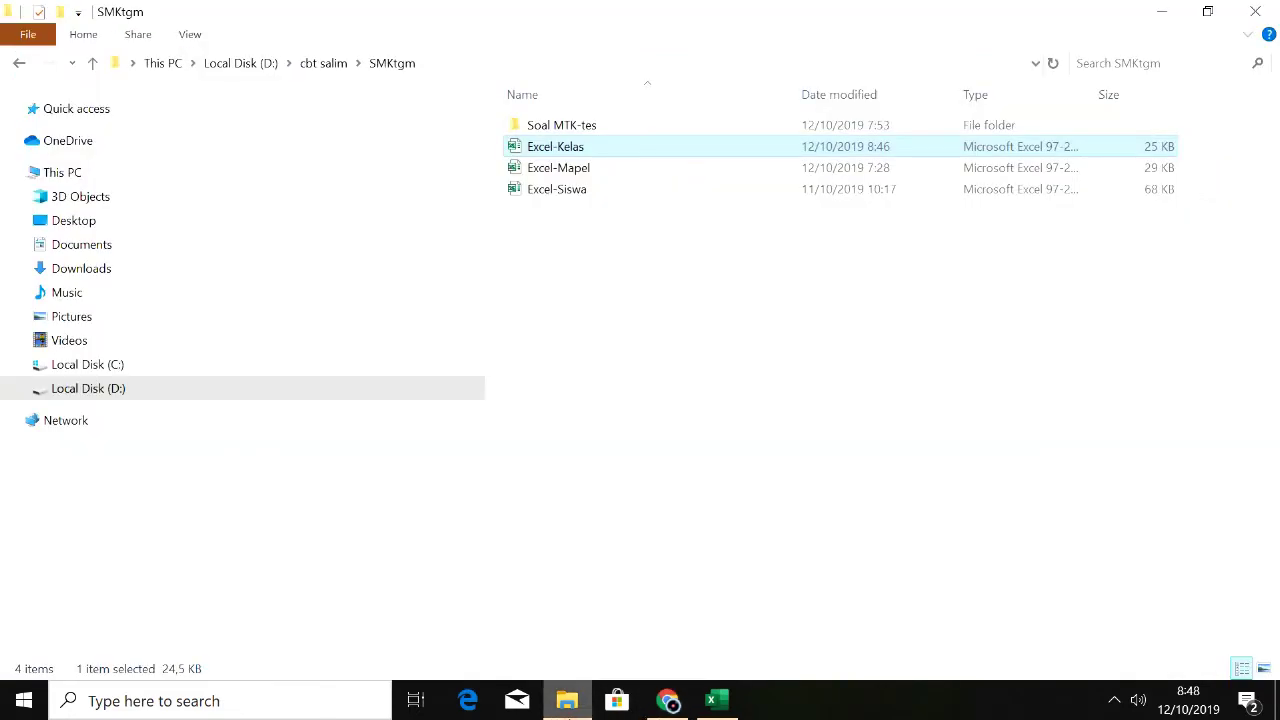
pyautogui.doubleClick(588, 192)
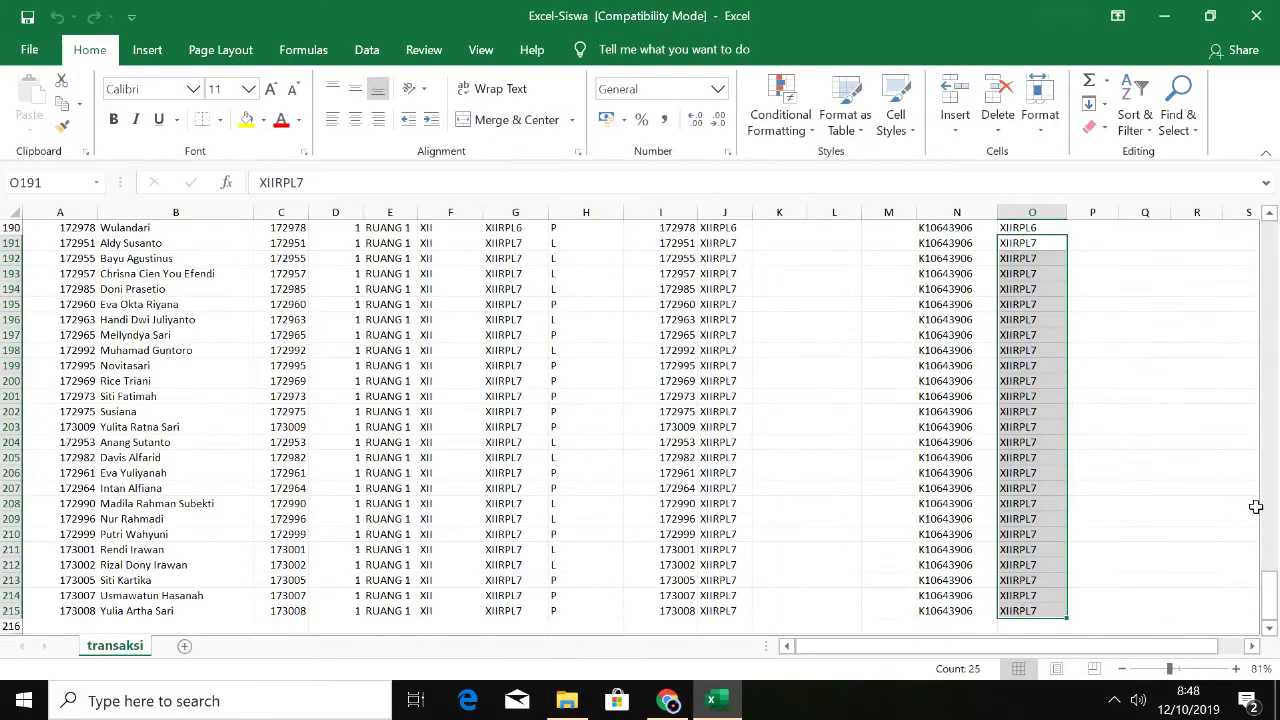
pyautogui.moveTo(1271, 594); pyautogui.dragTo(1263, 232)
# Step: Step across row 3 checking the first student's name, NIS, session, room, class code, gender and rombel
pyautogui.click(110, 258)
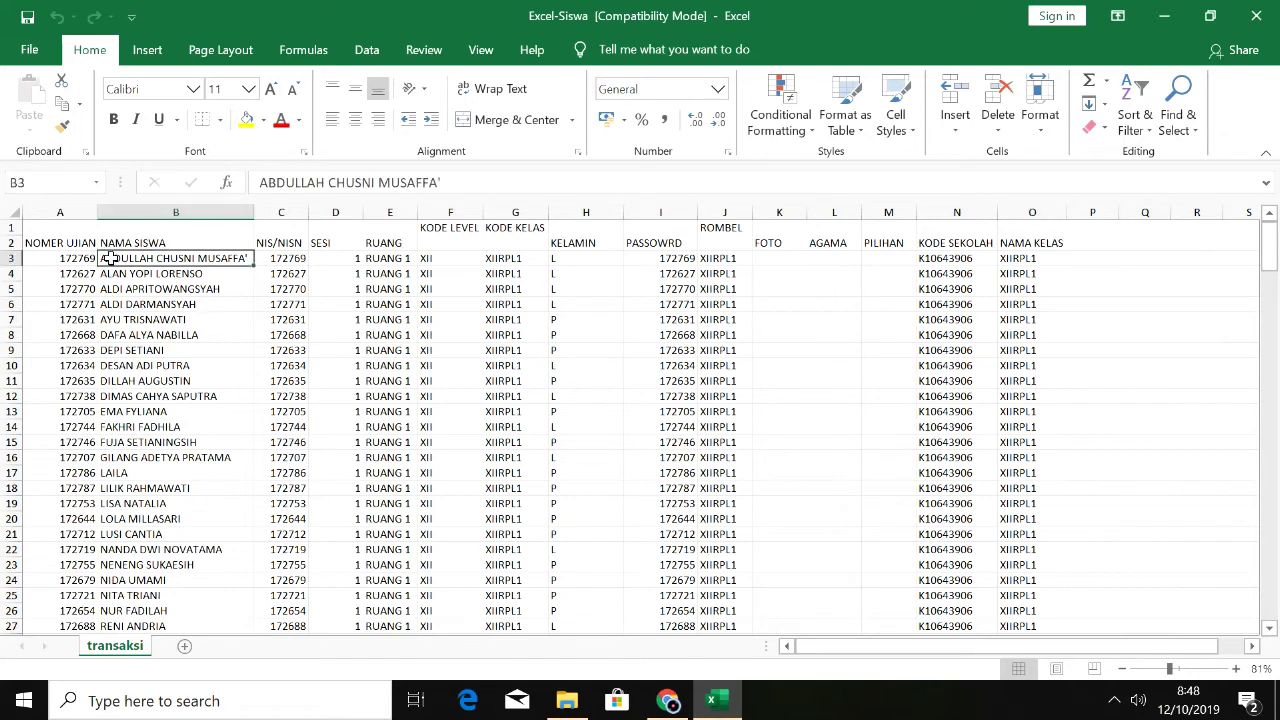
pyautogui.press('Right')
pyautogui.press('Right')
pyautogui.press('Right')
pyautogui.press('Right')
pyautogui.press('Right')
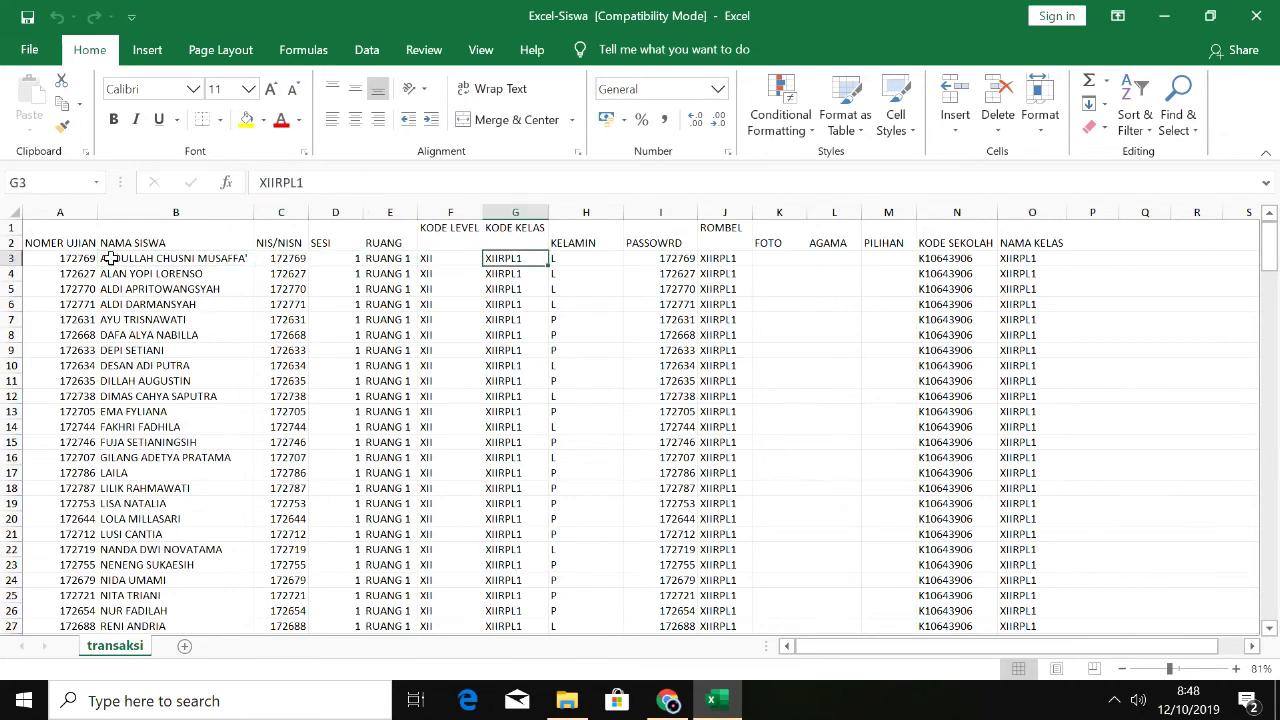
pyautogui.press('Left')
pyautogui.press('Left')
pyautogui.press('Left')
pyautogui.press('Left')
pyautogui.press('Left')
pyautogui.press('Left')
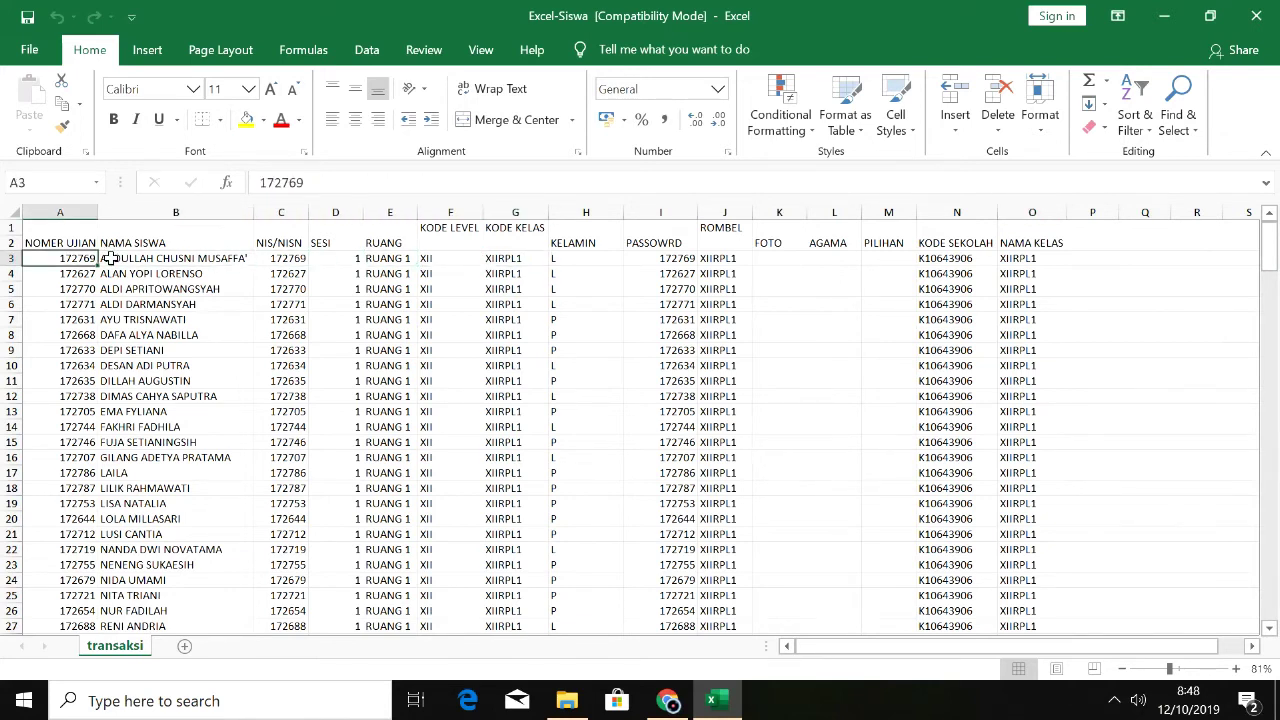
pyautogui.press('Right')
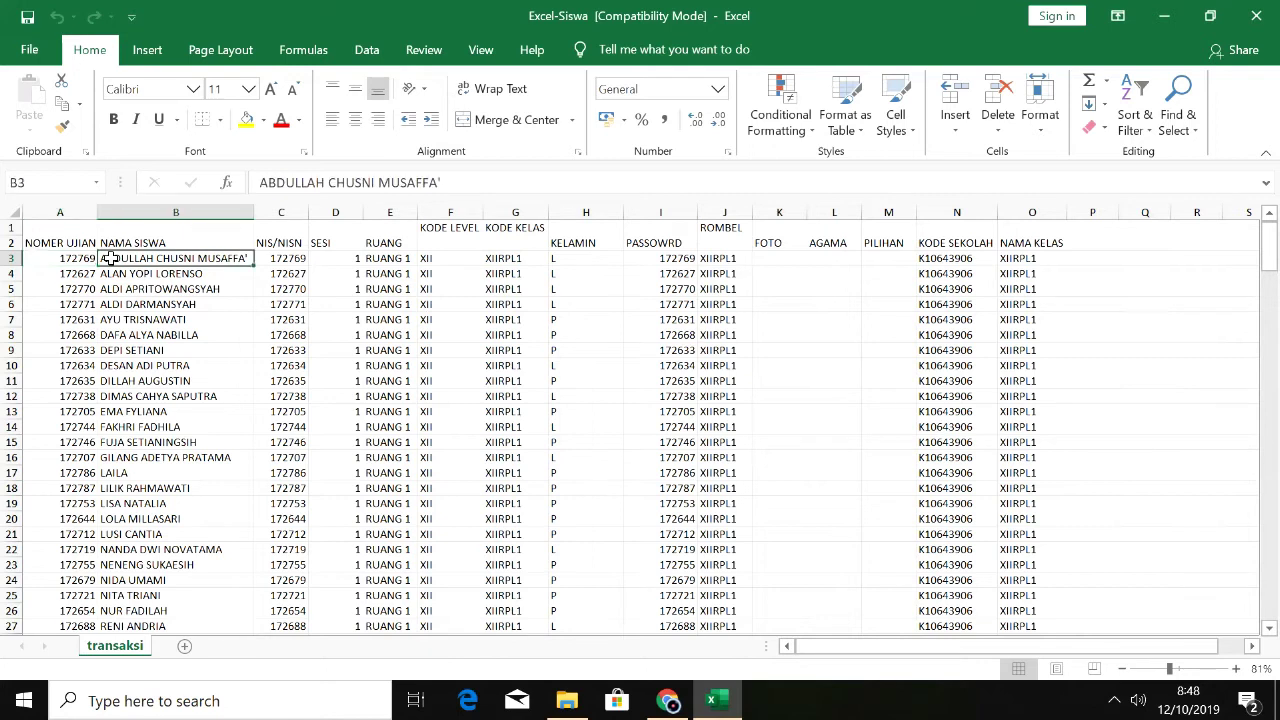
pyautogui.press('Right')
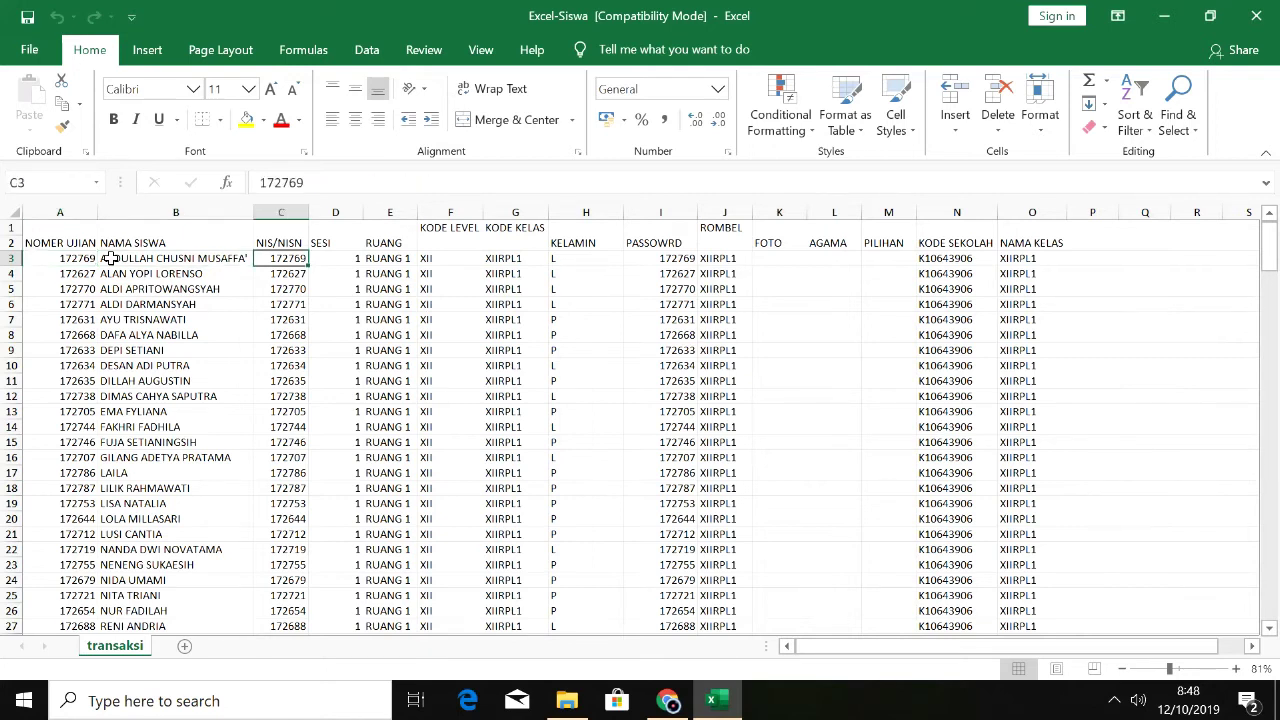
pyautogui.press('Right')
pyautogui.press('Right')
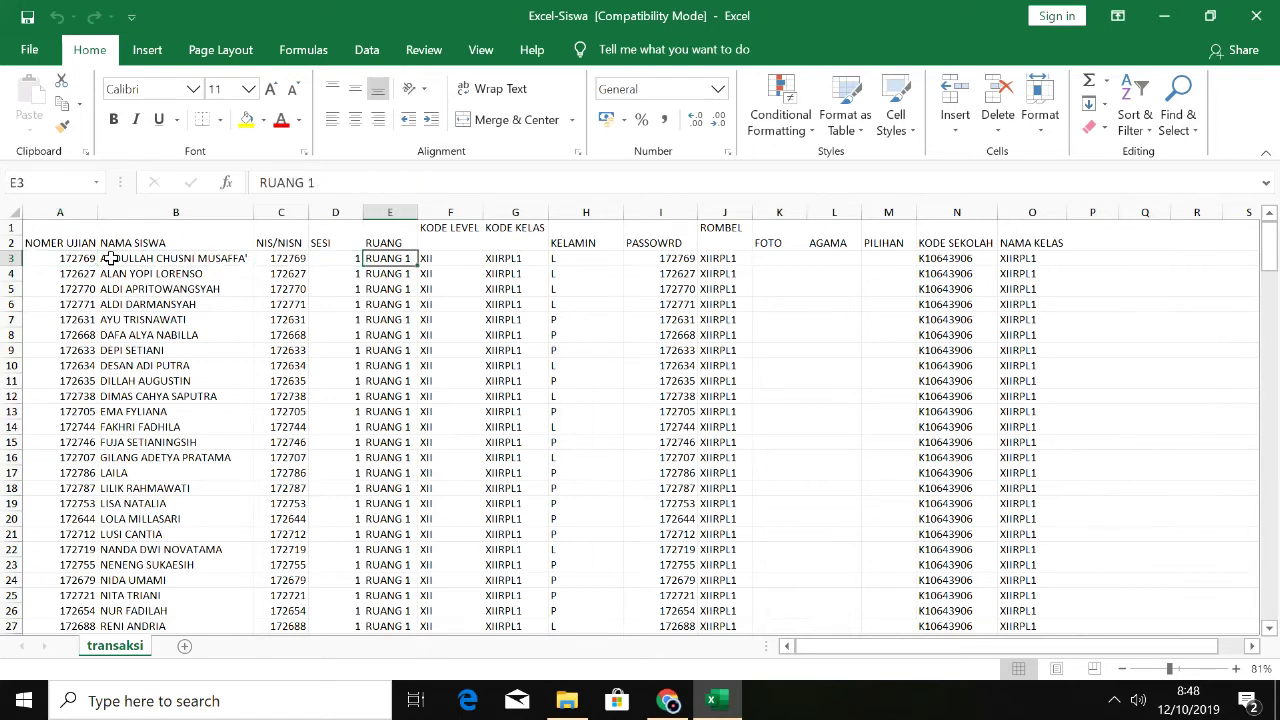
pyautogui.press('Right')
pyautogui.press('Right')
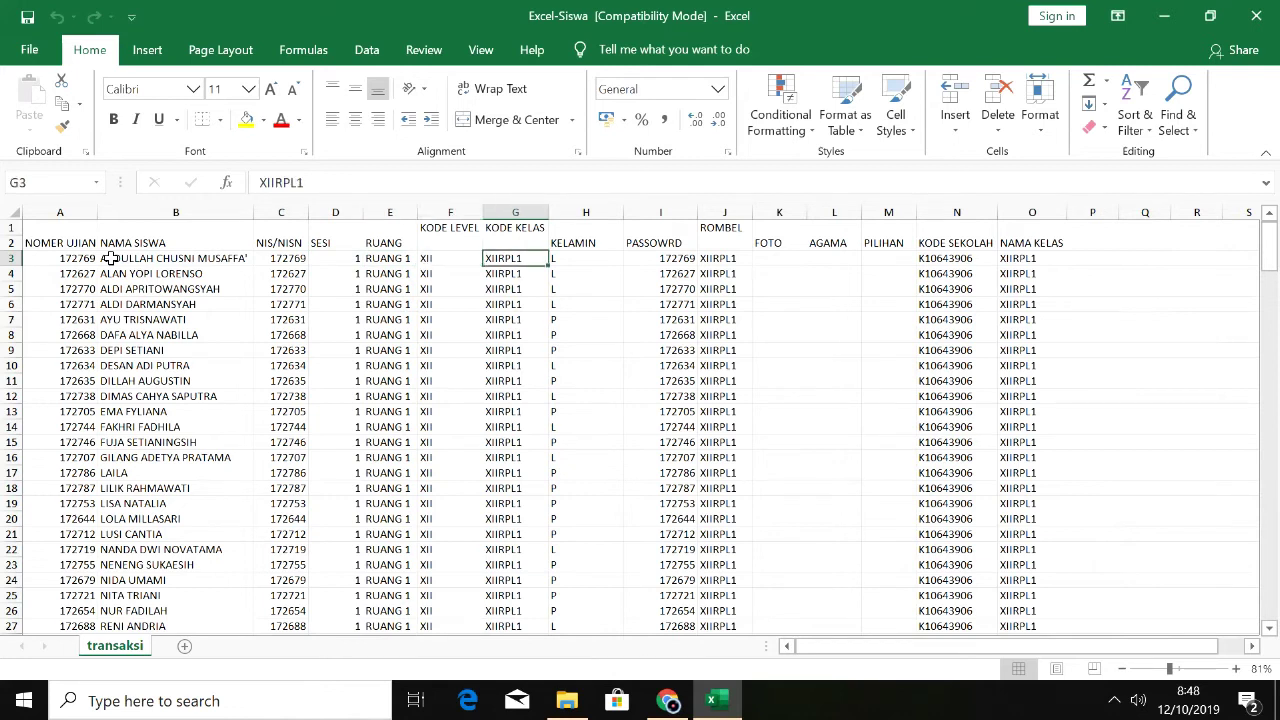
pyautogui.press('Right')
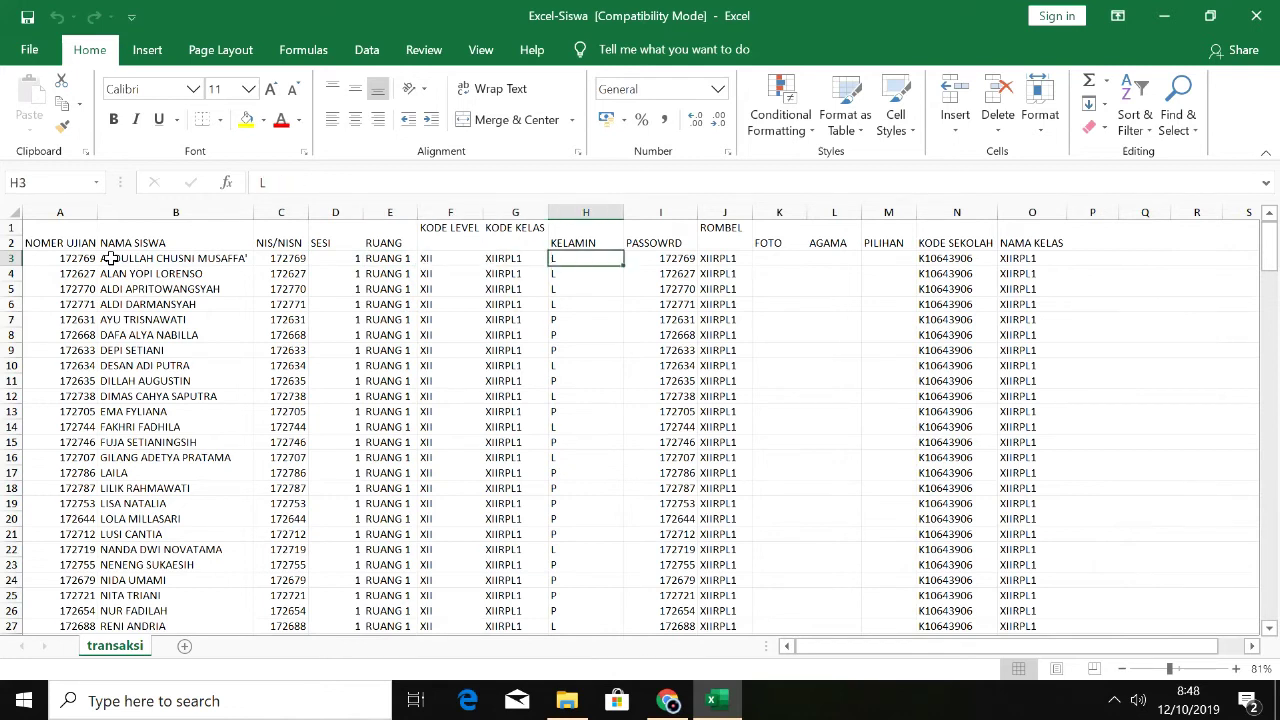
pyautogui.press('Right')
pyautogui.press('Right')
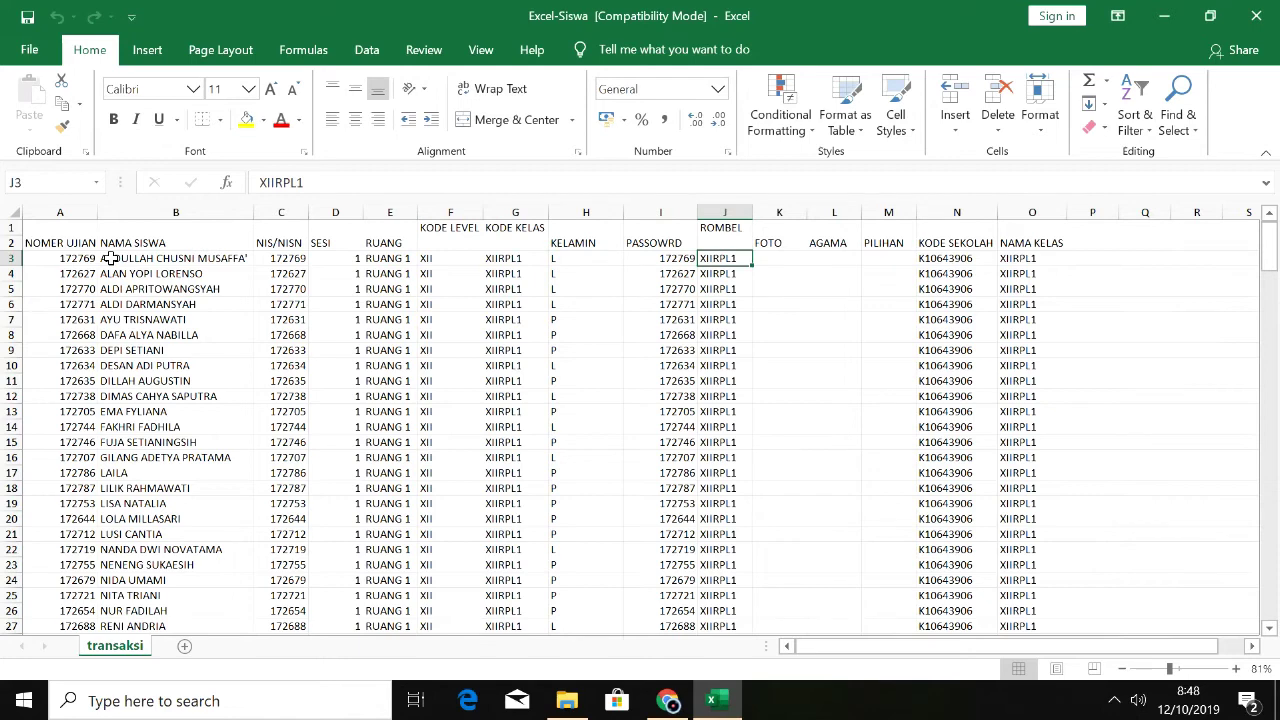
pyautogui.press('Right')
pyautogui.press('Right')
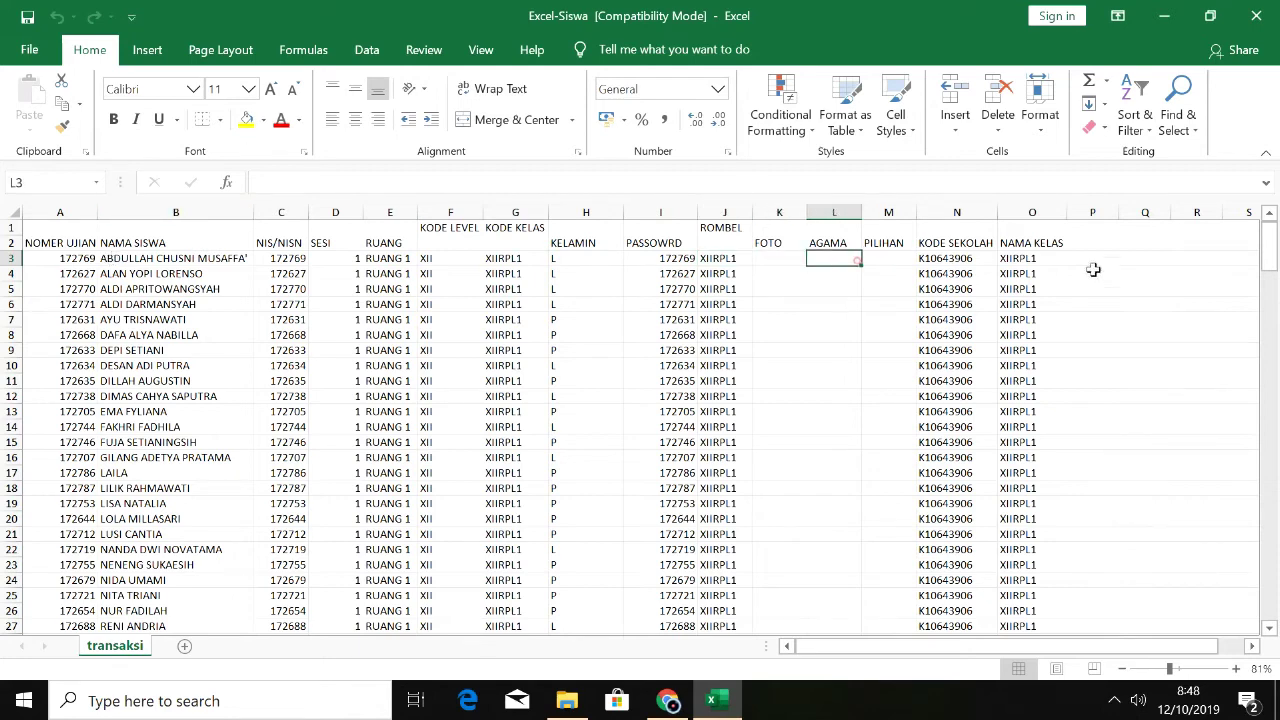
pyautogui.moveTo(1268, 252)
pyautogui.mouseDown()
pyautogui.moveTo(1262, 622)
pyautogui.moveTo(1264, 238)
pyautogui.mouseUp()
# Step: Close the Excel-Siswa workbook, then upload and import it as student data (213 records)
pyautogui.click(1275, 10)
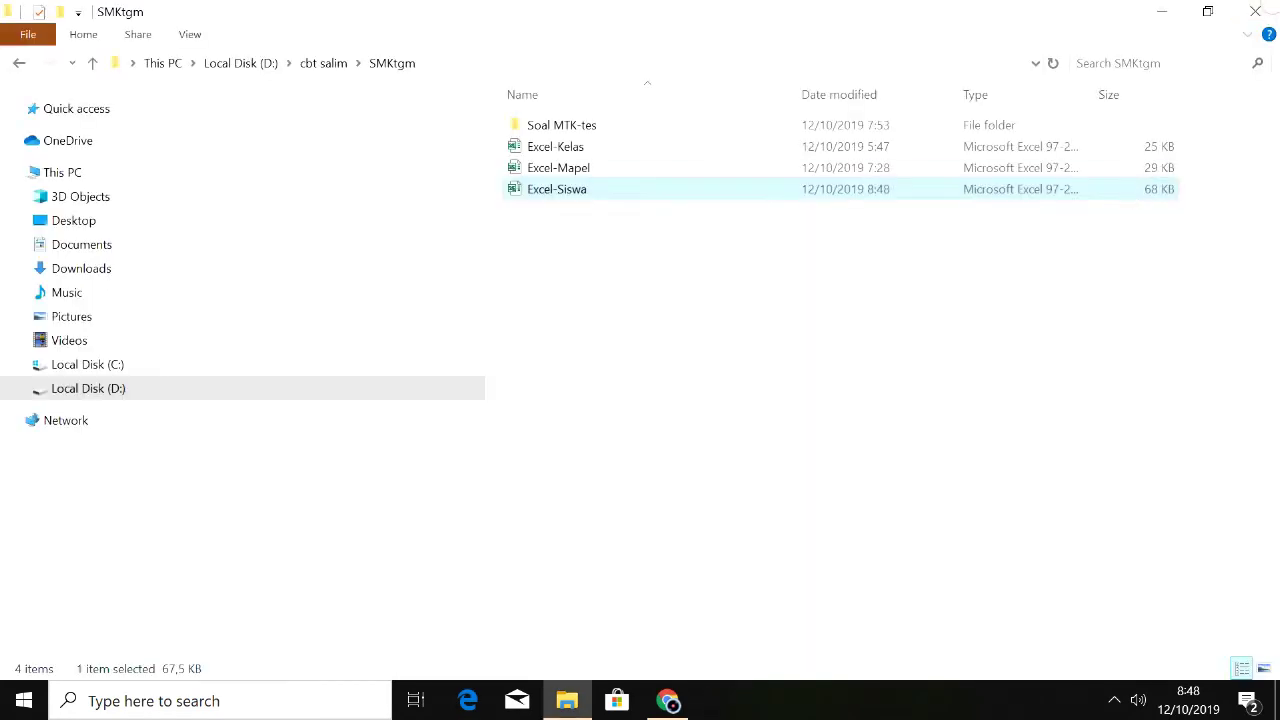
pyautogui.click(585, 706)
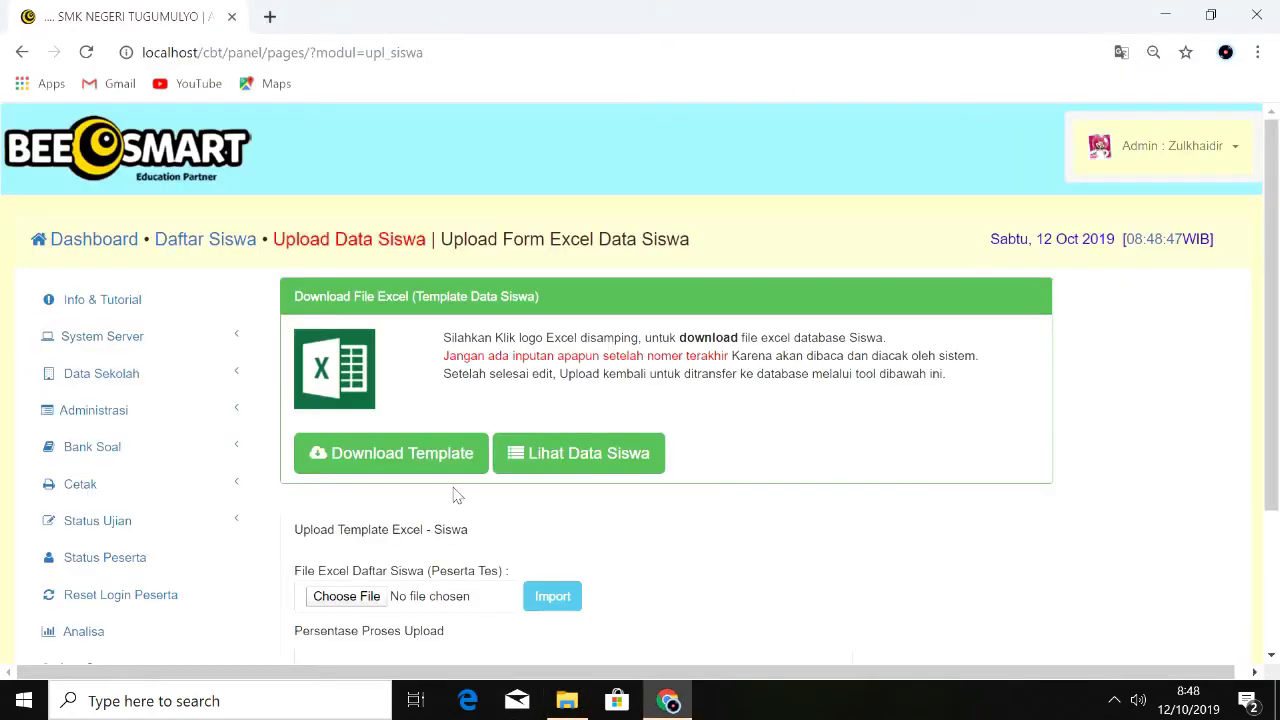
pyautogui.click(350, 600)
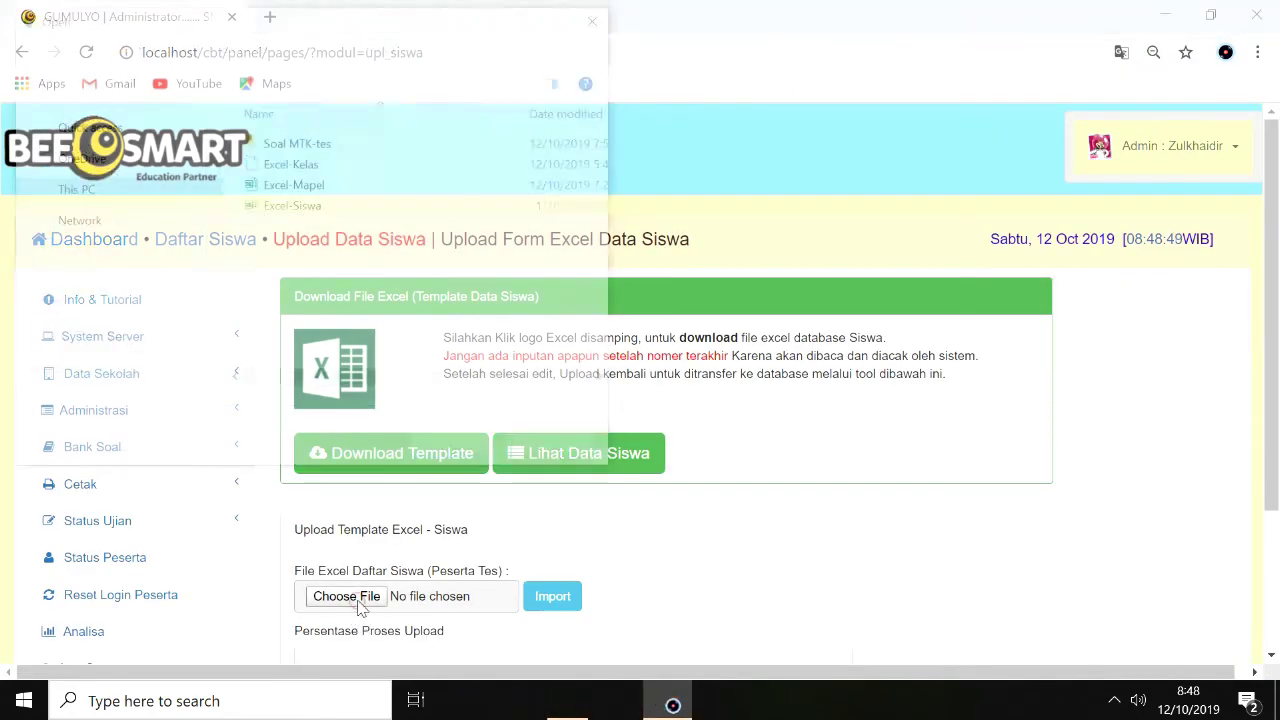
pyautogui.click(300, 205)
pyautogui.click(437, 449)
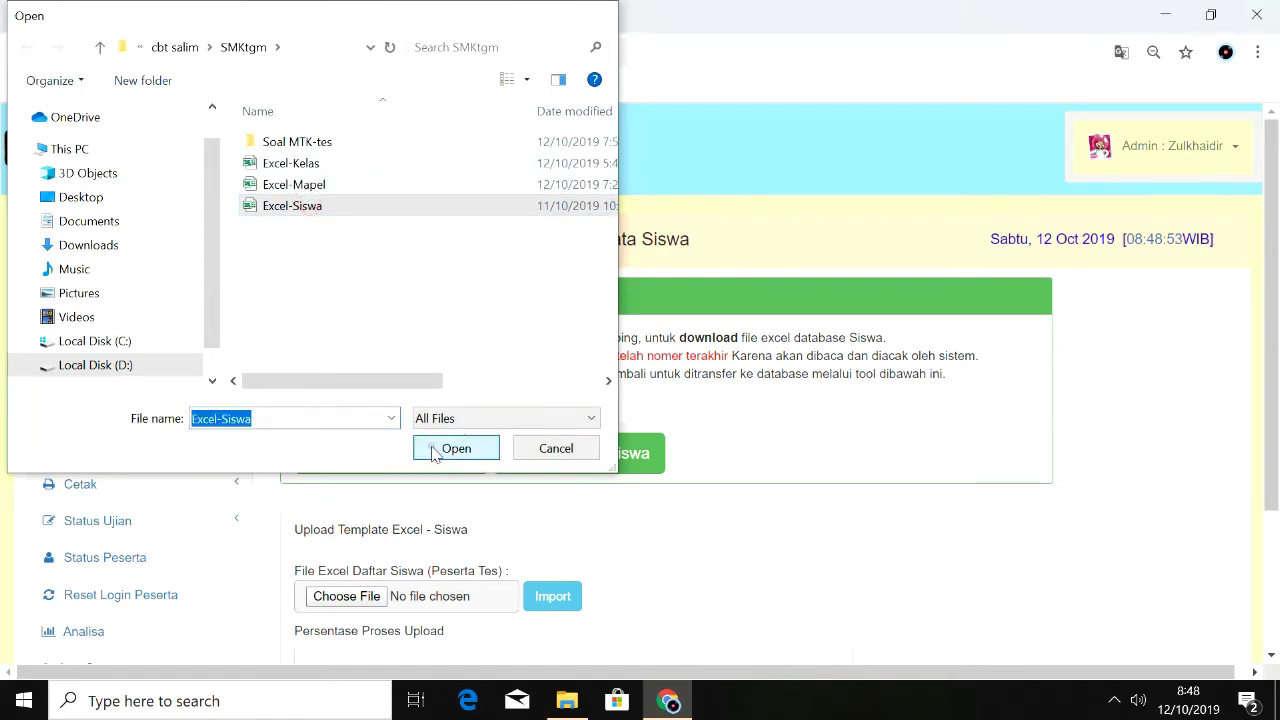
pyautogui.click(551, 596)
pyautogui.scroll(-5, 1240, 430)
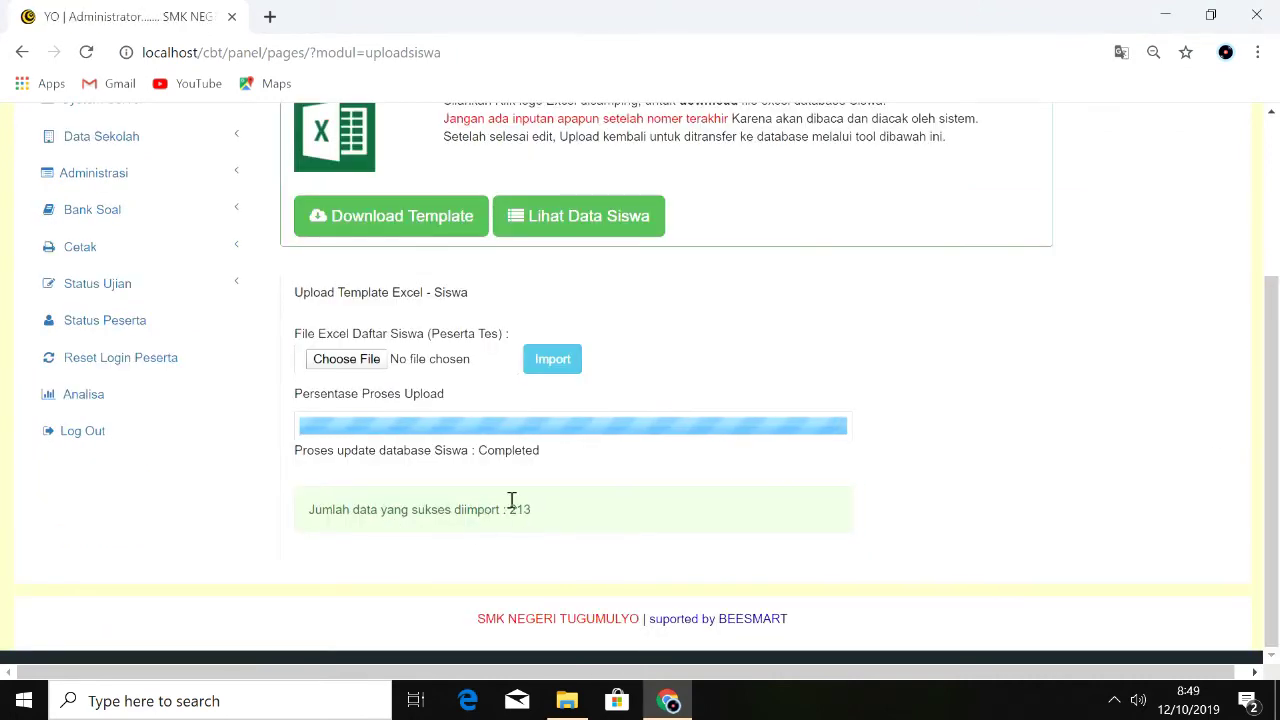
# Step: Go to the Bank Soal question bank page through the sidebar
pyautogui.click(160, 194)
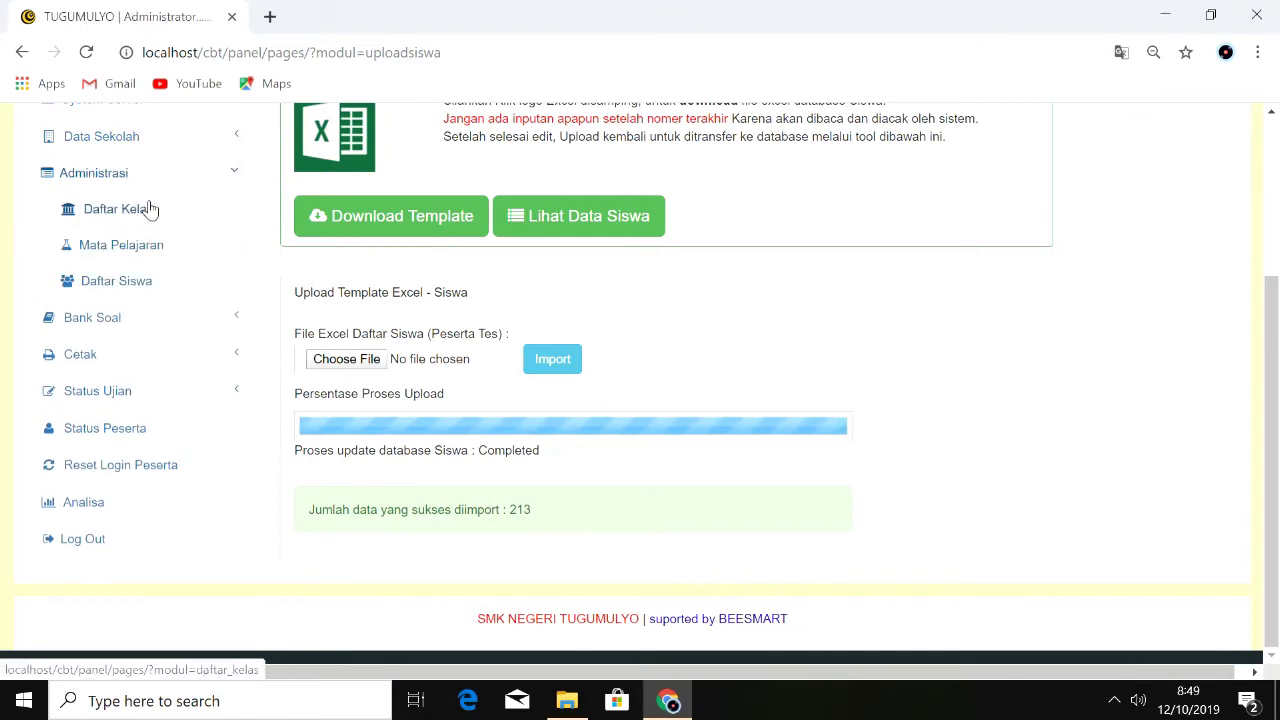
pyautogui.click(134, 317)
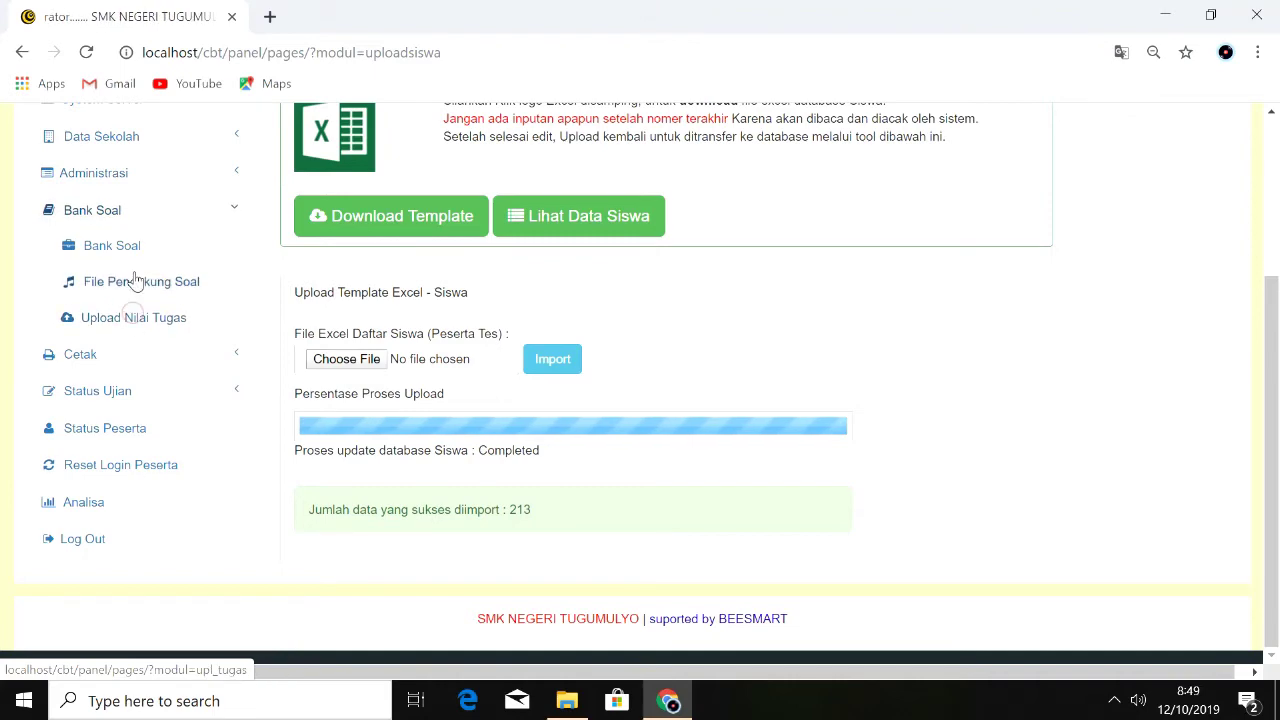
pyautogui.click(137, 258)
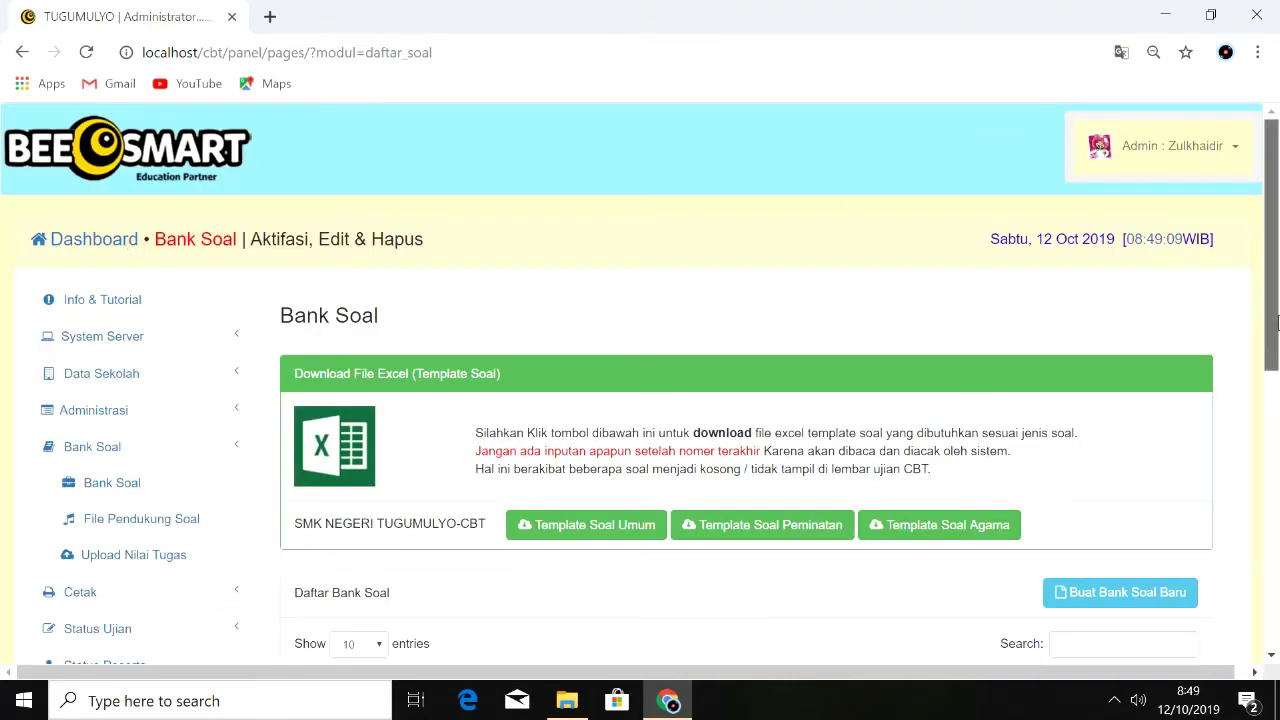
# Step: Delete the old MTK_test question bank
pyautogui.scroll(-2, 1273, 393)
pyautogui.moveTo(1273, 393); pyautogui.dragTo(1271, 428)
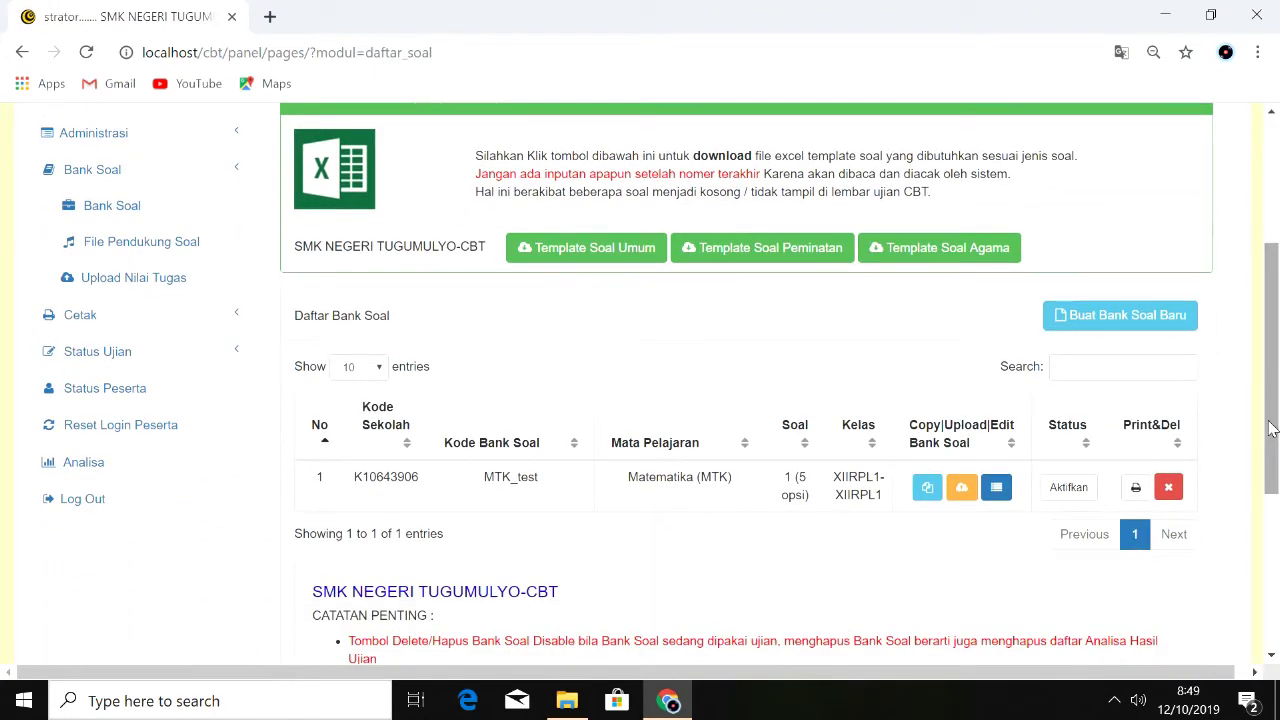
pyautogui.click(1168, 487)
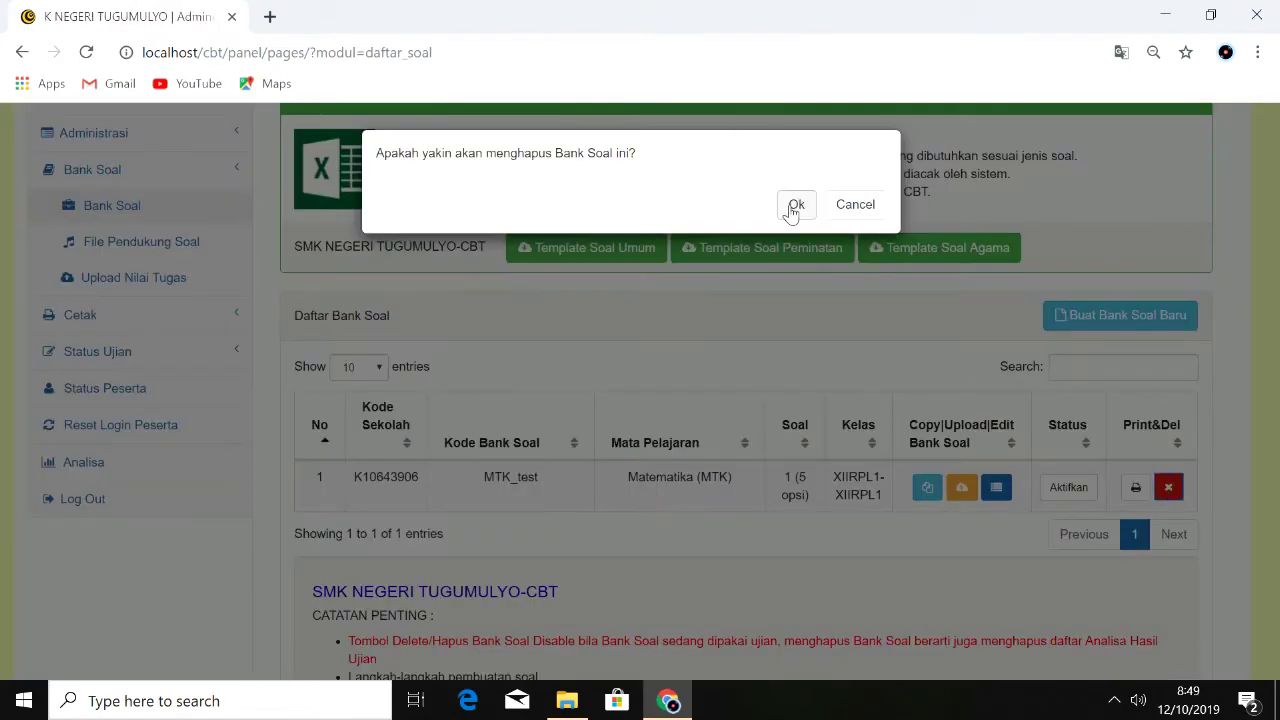
pyautogui.click(795, 206)
# Step: Start a new question bank with subject MTK - Matematika, trying XIIRPL1 for major and class
pyautogui.click(1117, 316)
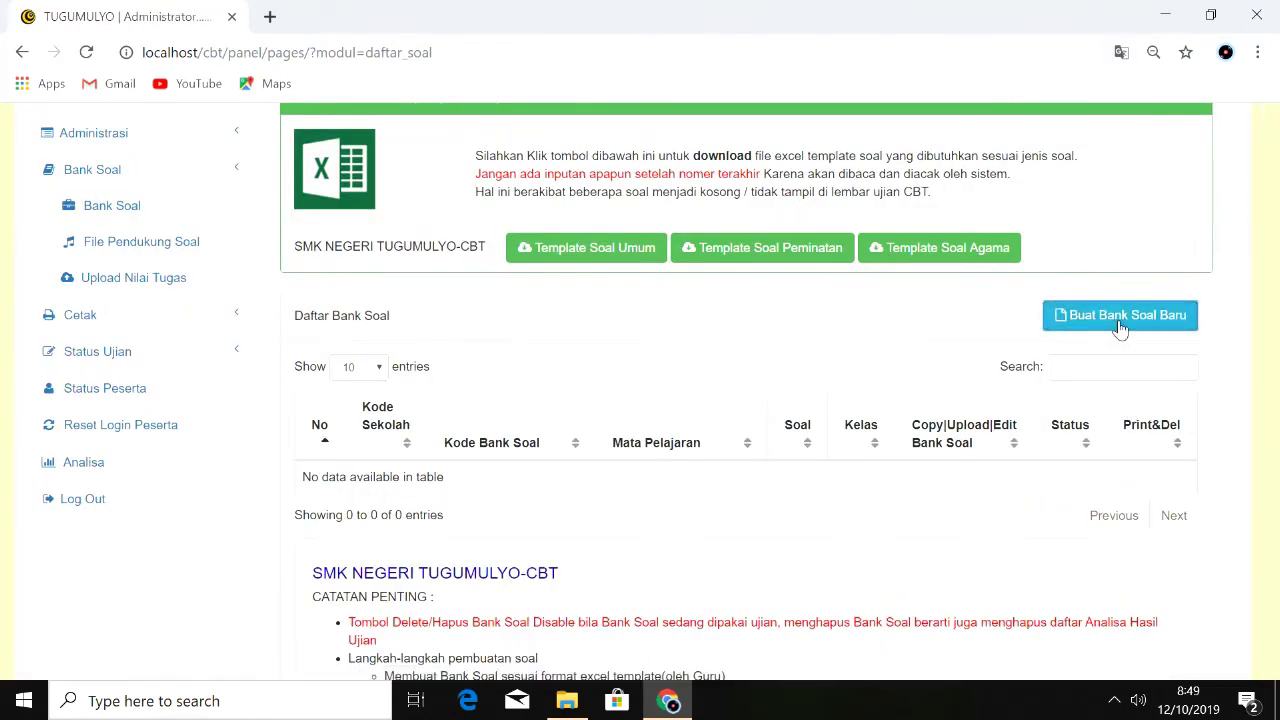
pyautogui.click(701, 260)
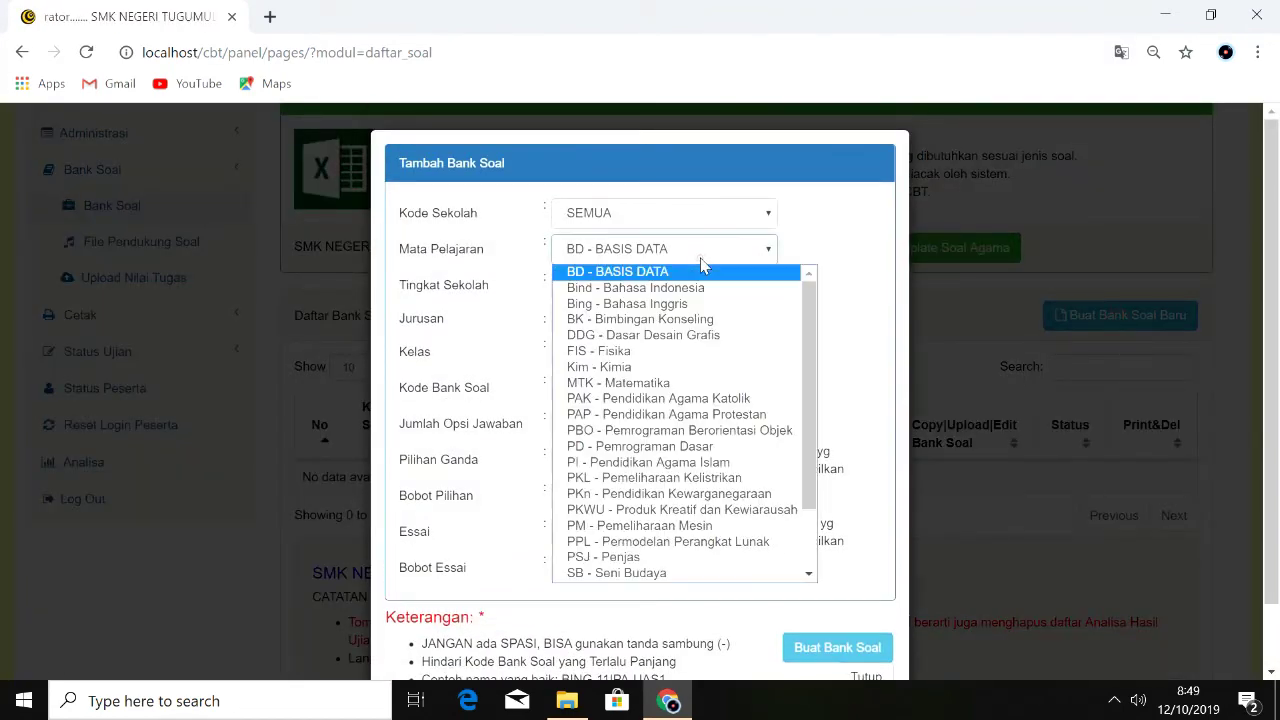
pyautogui.click(675, 383)
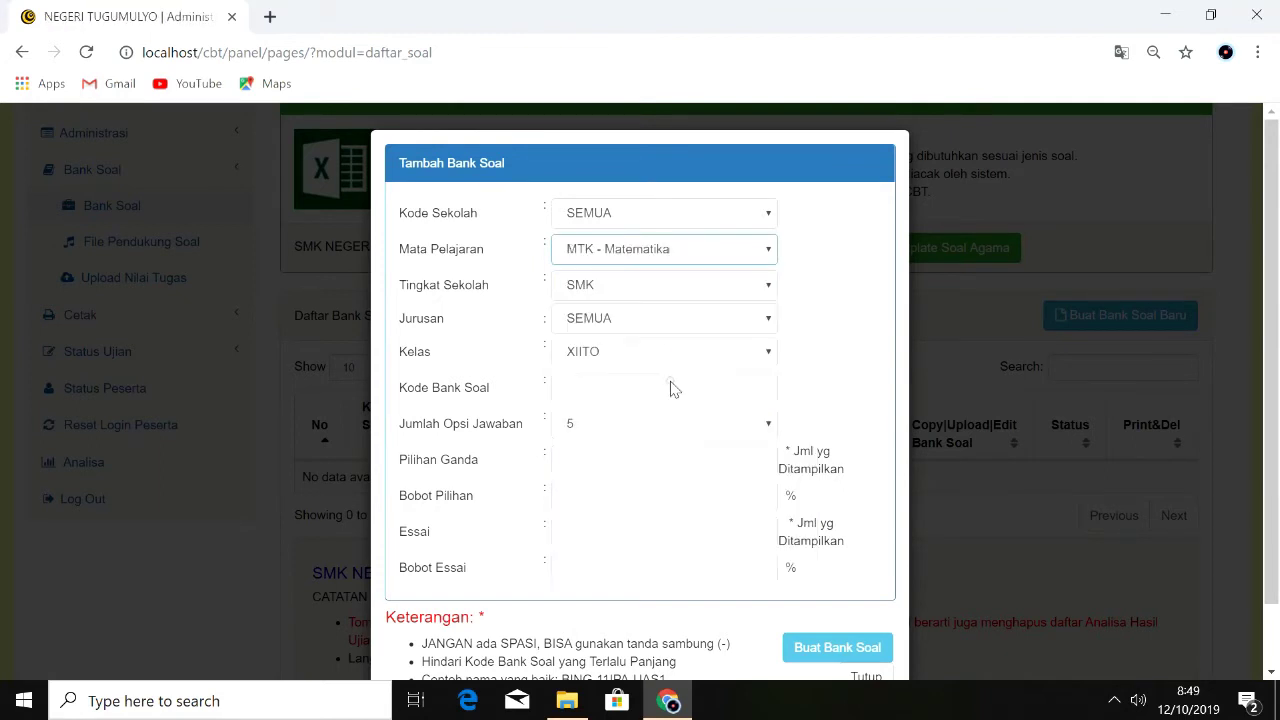
pyautogui.click(642, 328)
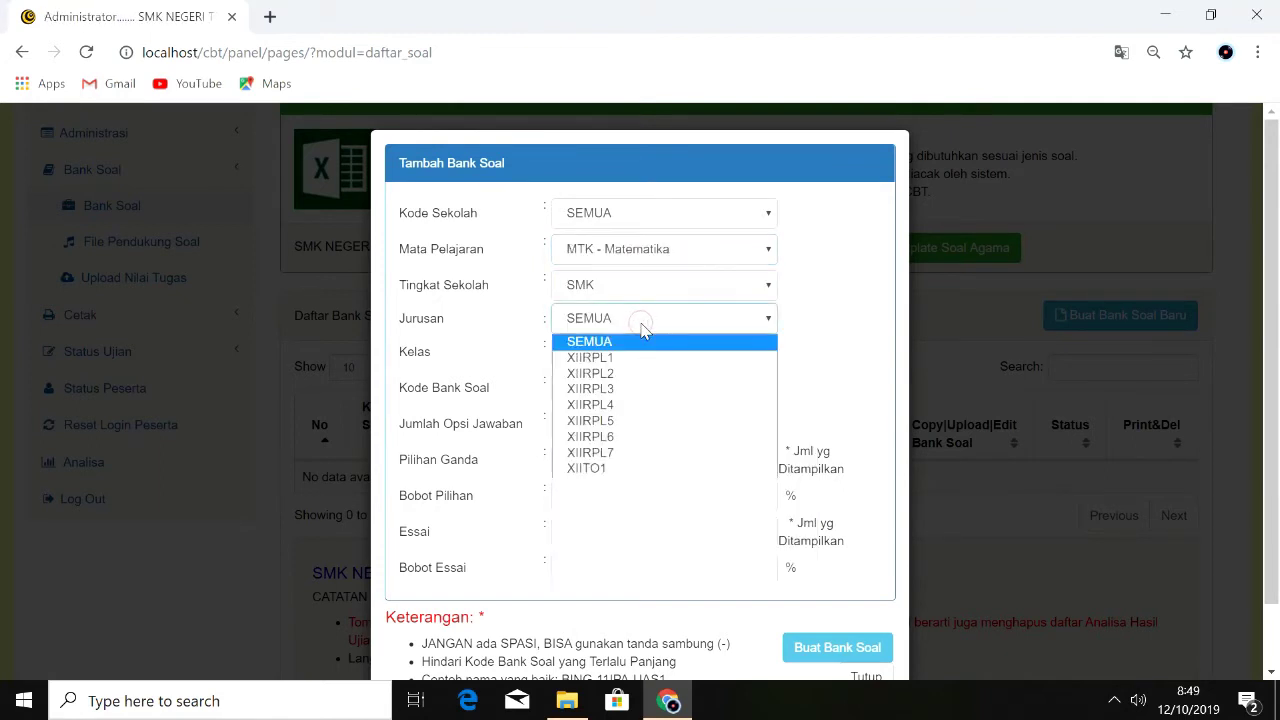
pyautogui.click(642, 328)
pyautogui.click(641, 324)
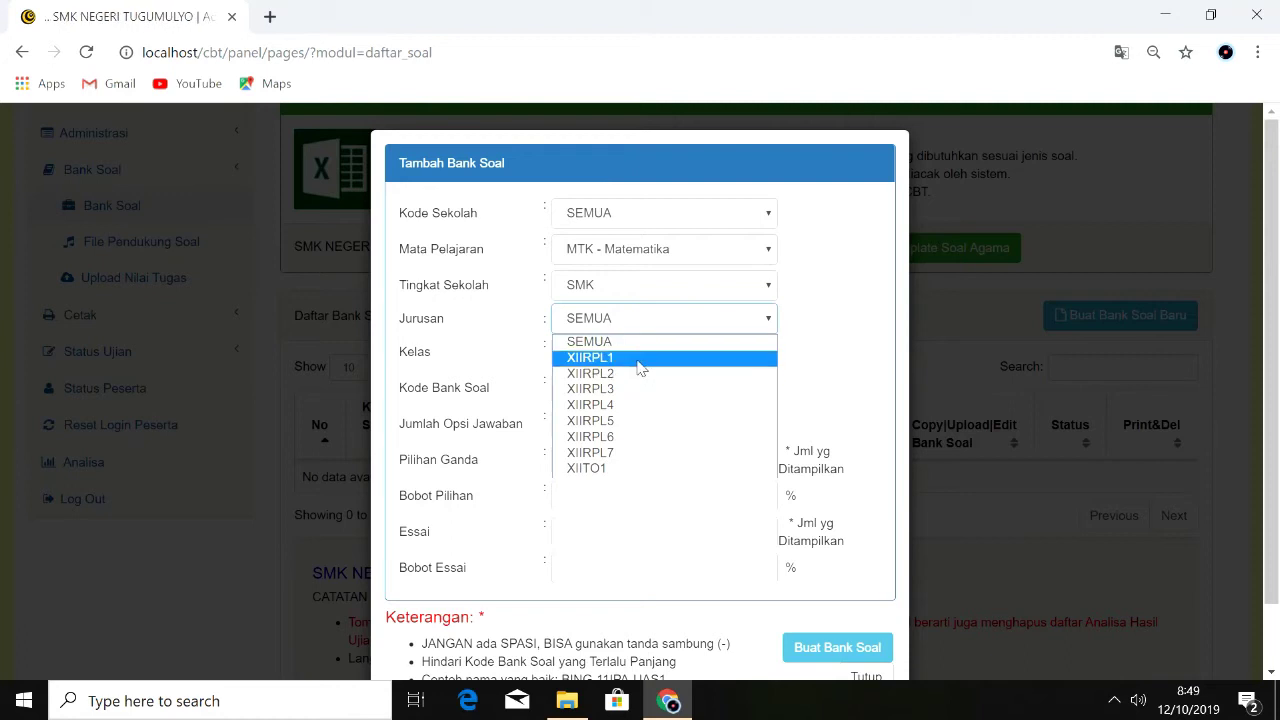
pyautogui.click(640, 358)
pyautogui.click(645, 352)
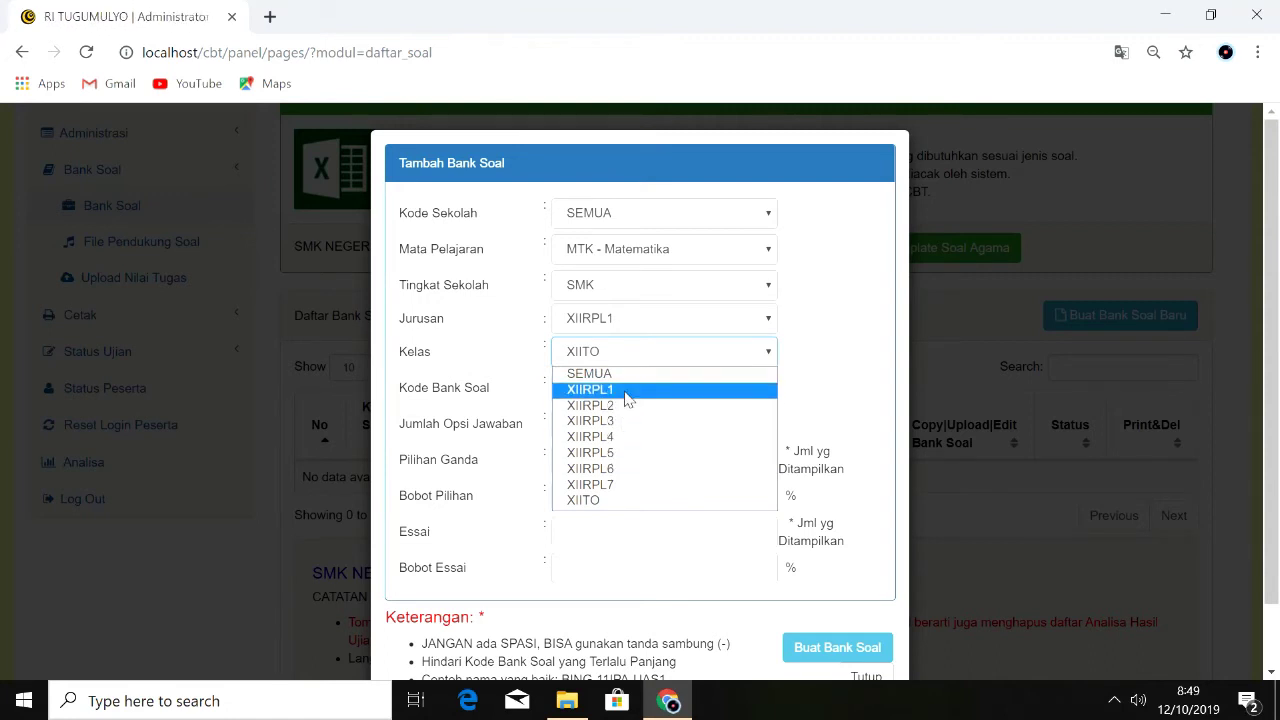
pyautogui.click(627, 394)
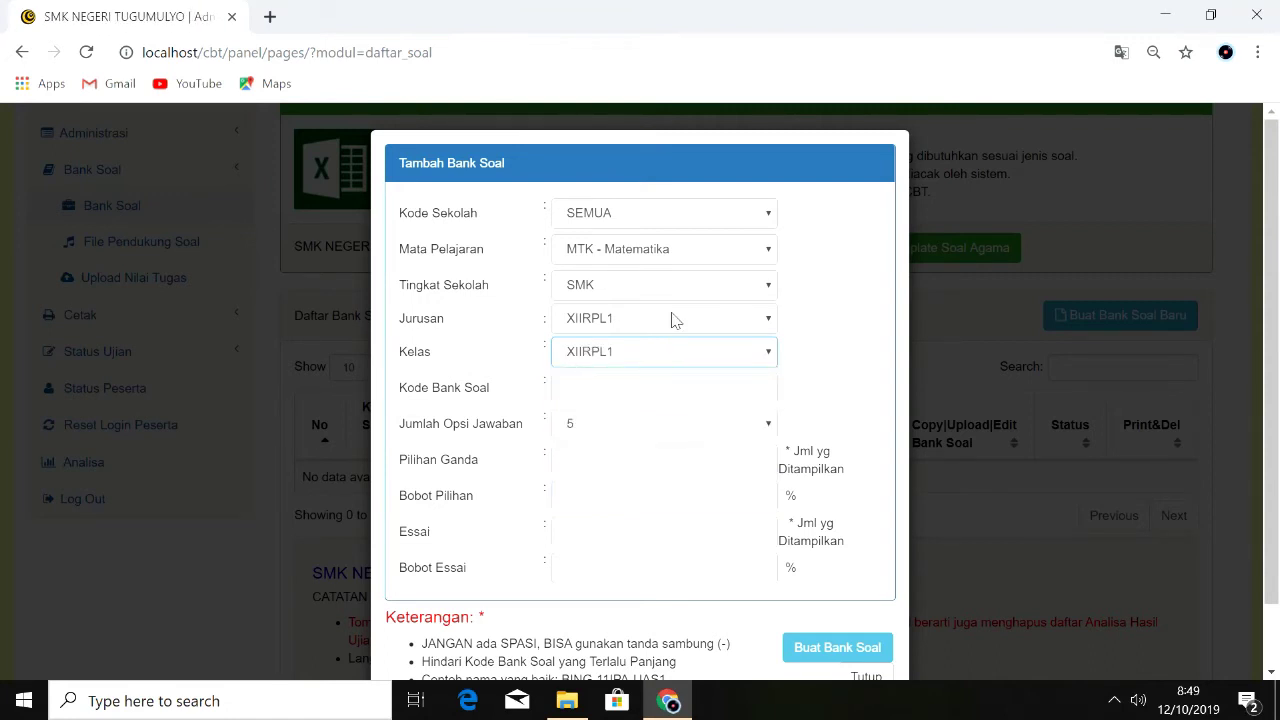
# Step: Set both the major (Jurusan) and class (Kelas) back to SEMUA
pyautogui.click(626, 385)
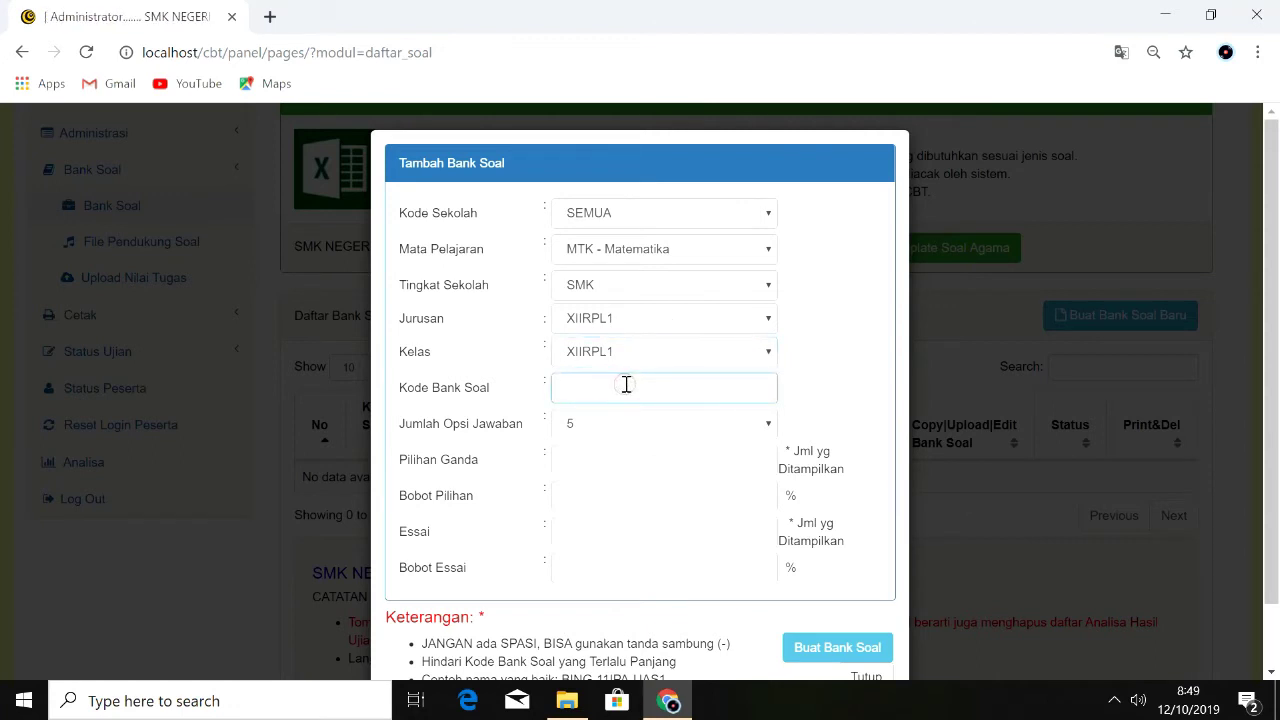
pyautogui.click(655, 318)
pyautogui.click(650, 342)
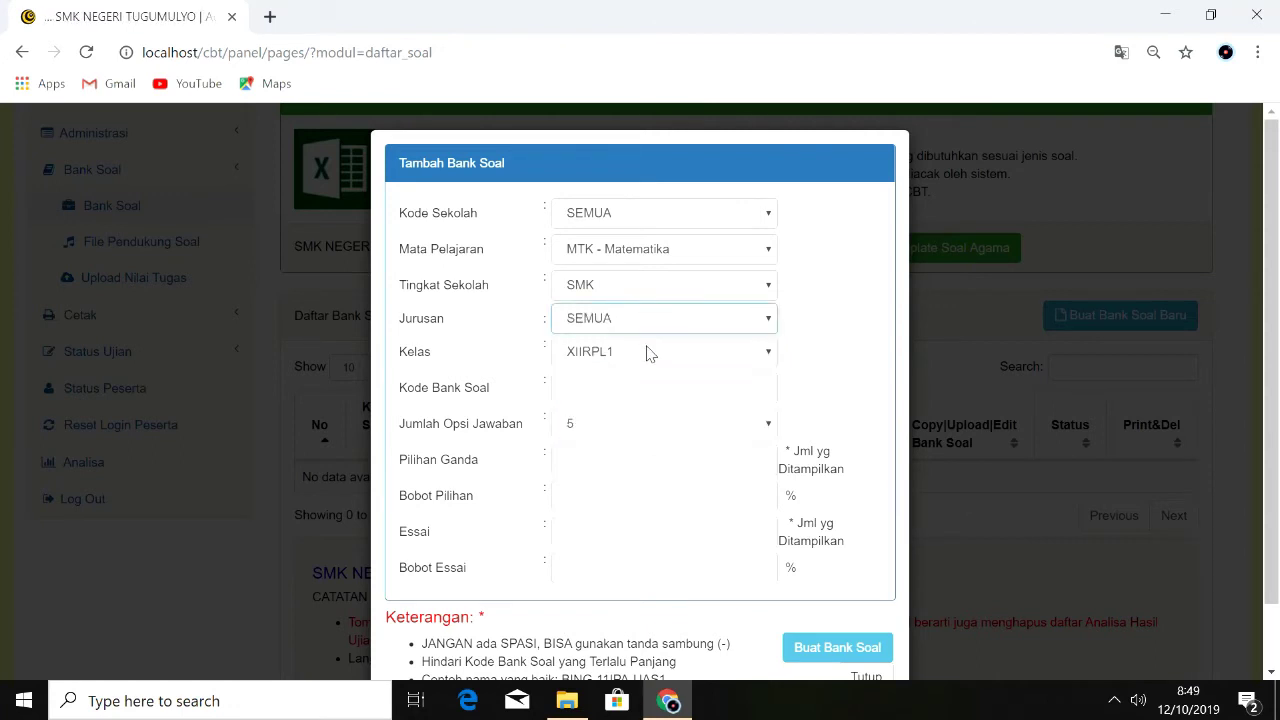
pyautogui.click(648, 352)
pyautogui.click(641, 374)
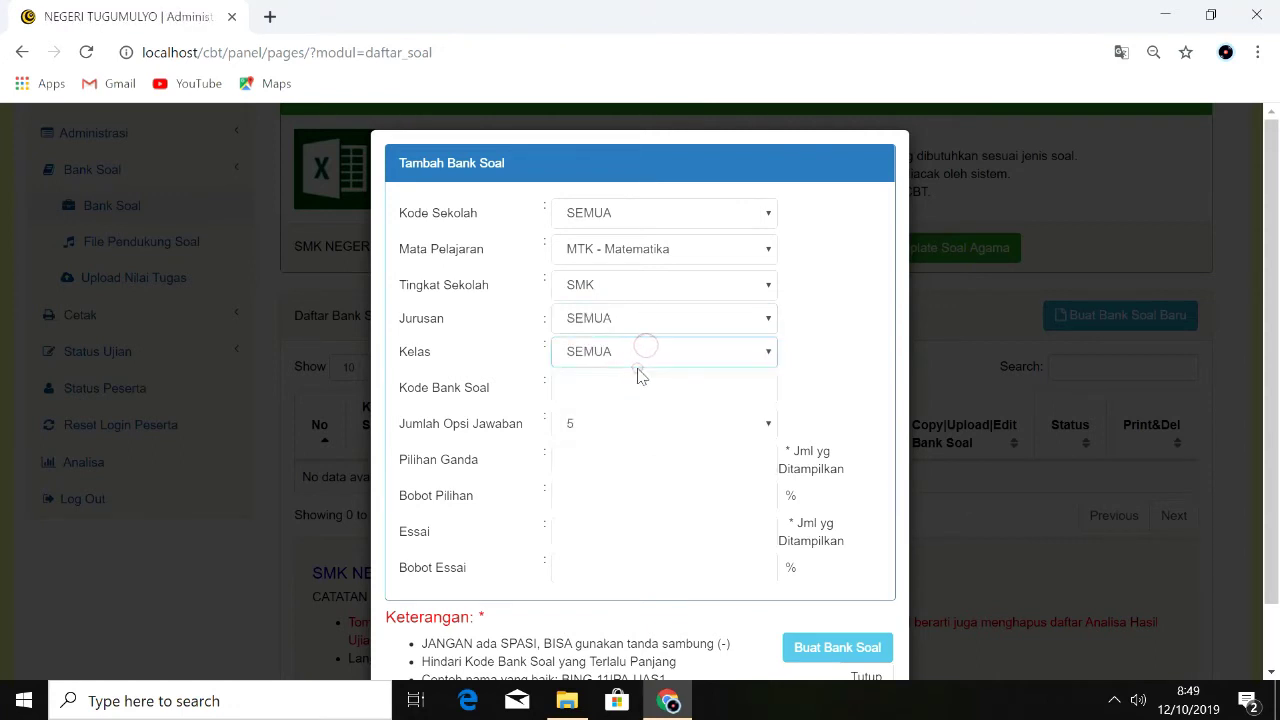
pyautogui.click(711, 358)
pyautogui.click(711, 372)
pyautogui.click(709, 364)
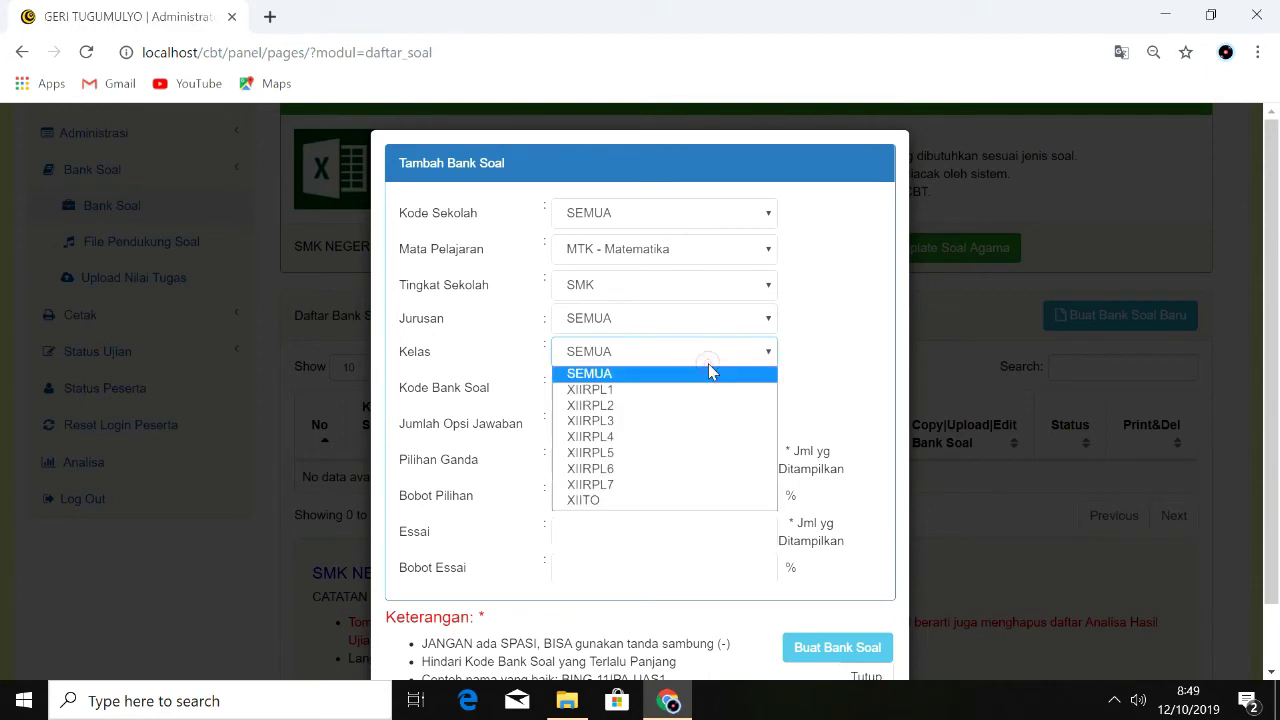
pyautogui.click(708, 366)
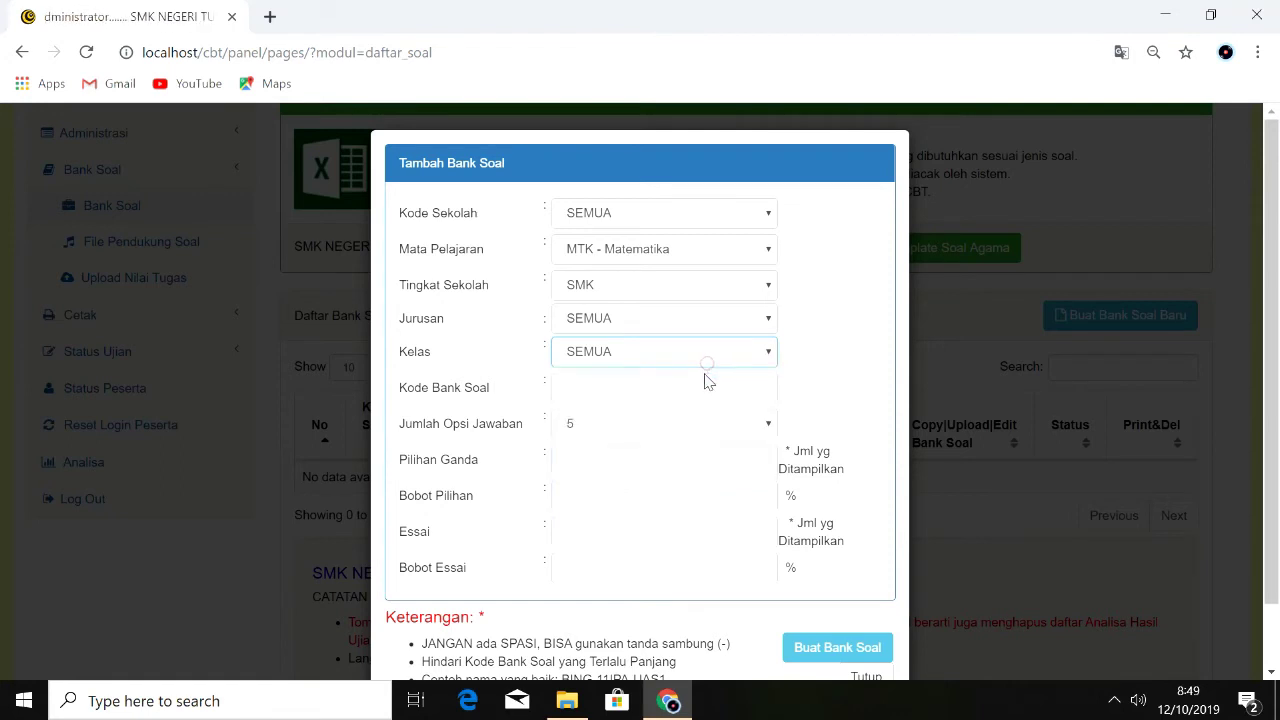
pyautogui.click(716, 362)
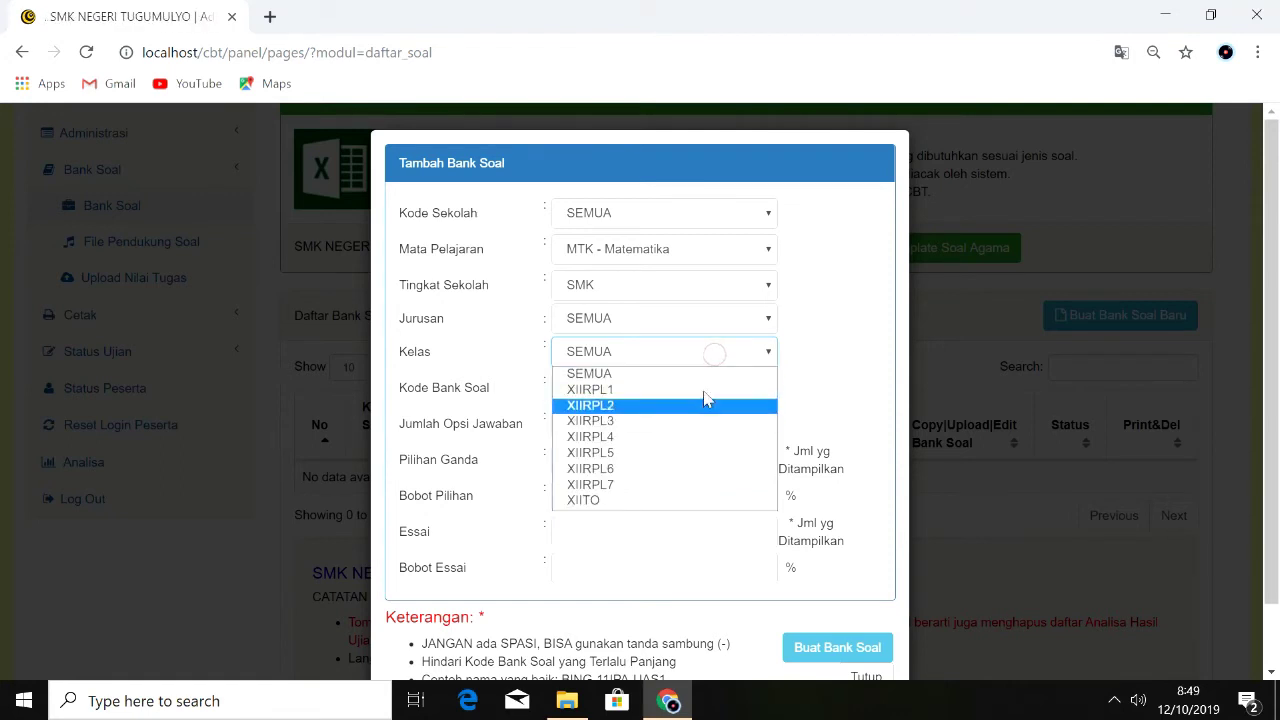
pyautogui.click(711, 374)
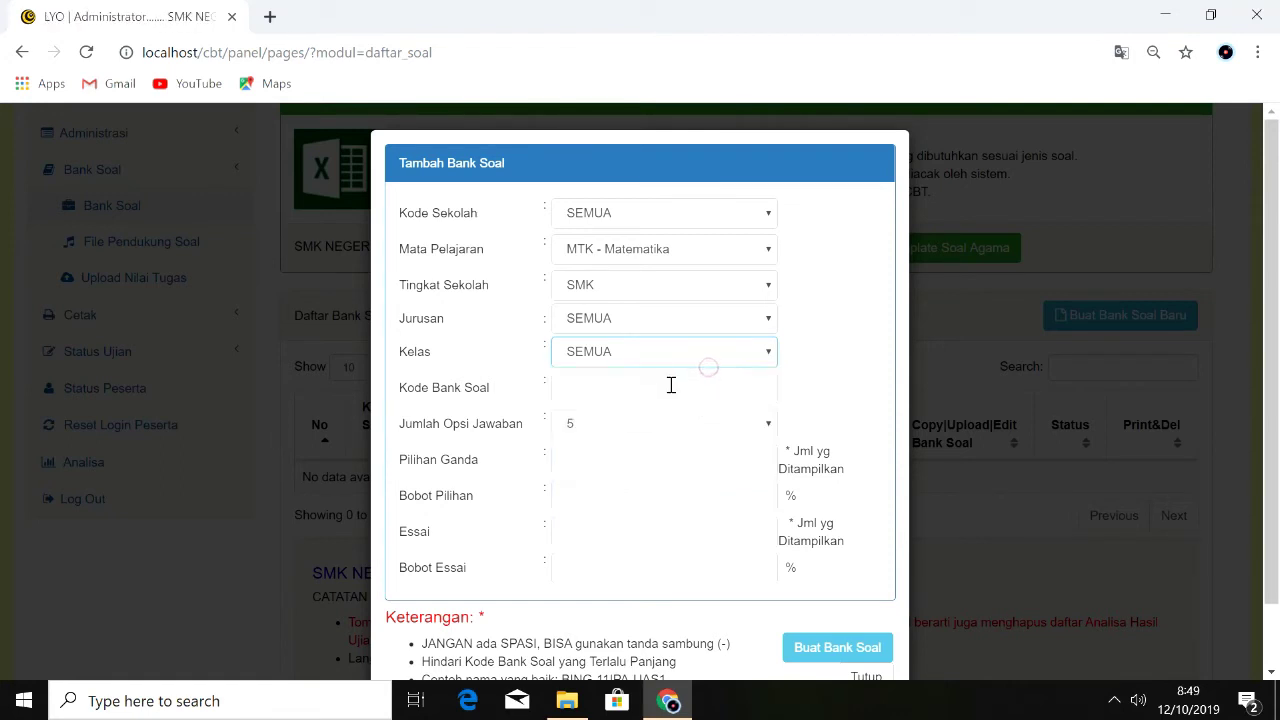
# Step: Enter MTK_UAS as the question bank code, following the example code hint
pyautogui.click(669, 385)
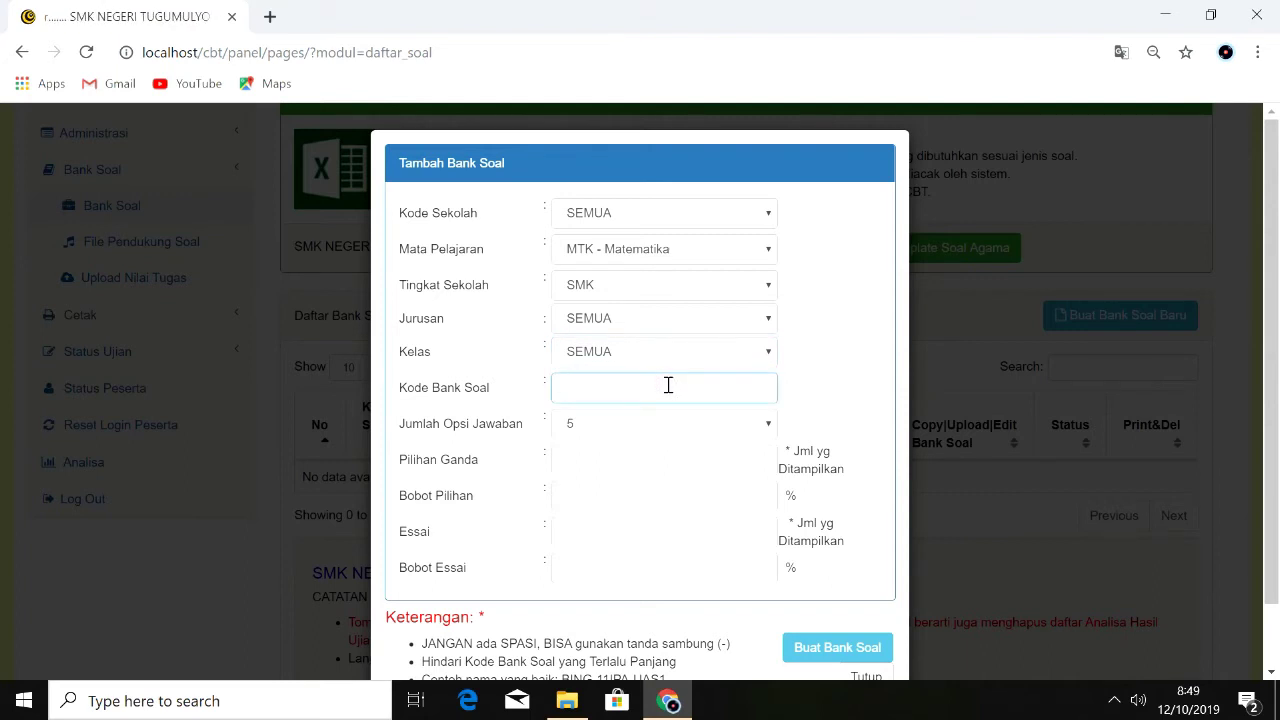
pyautogui.scroll(-1, 665, 500)
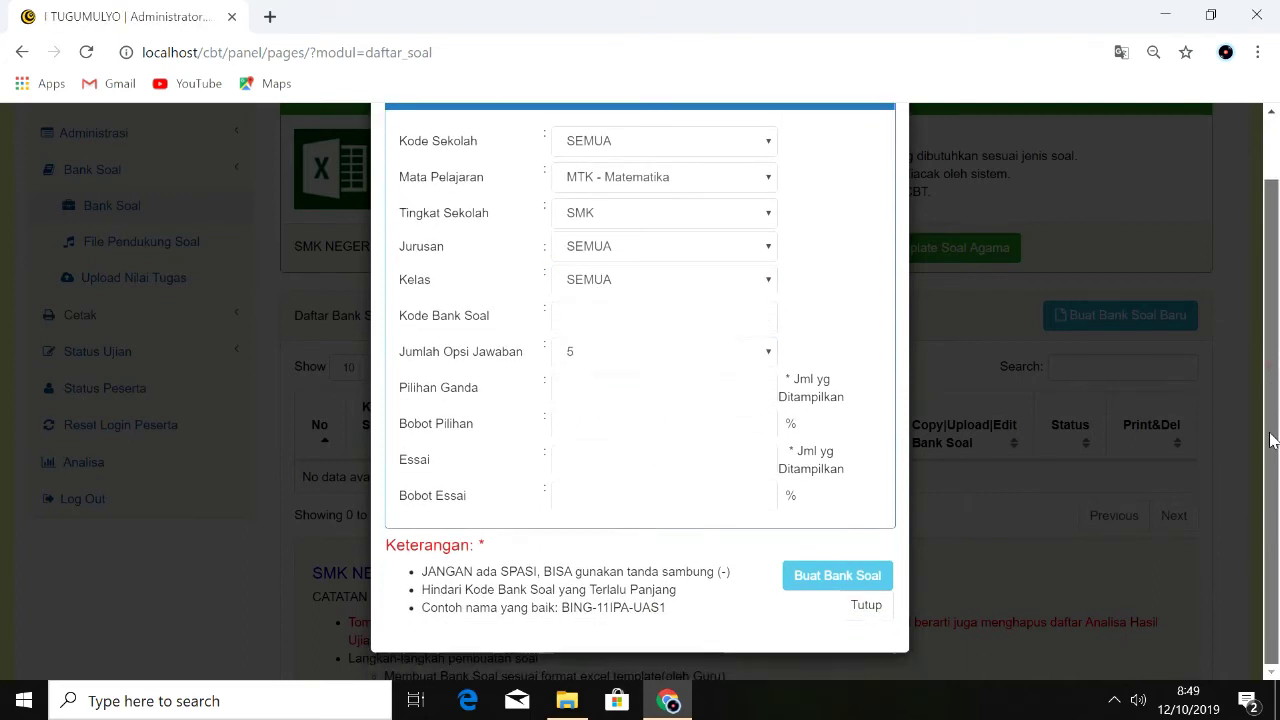
pyautogui.moveTo(666, 610); pyautogui.dragTo(569, 614)
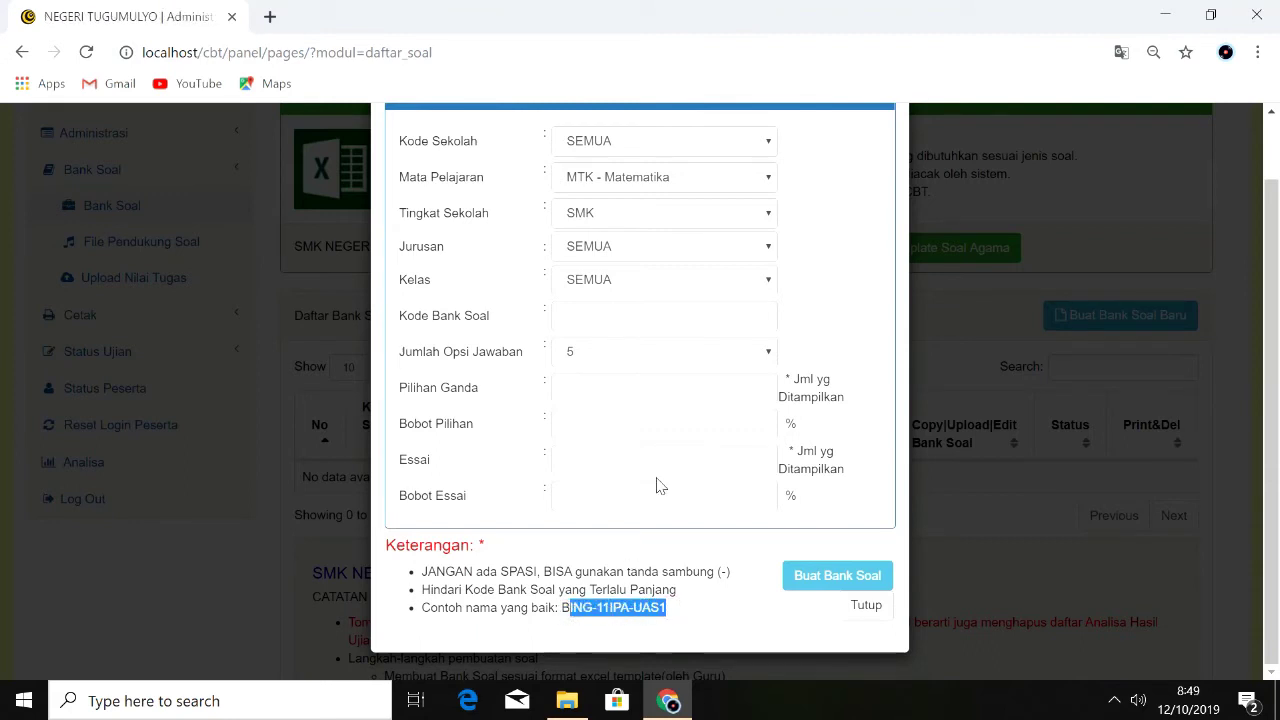
pyautogui.click(638, 325)
pyautogui.write('M')
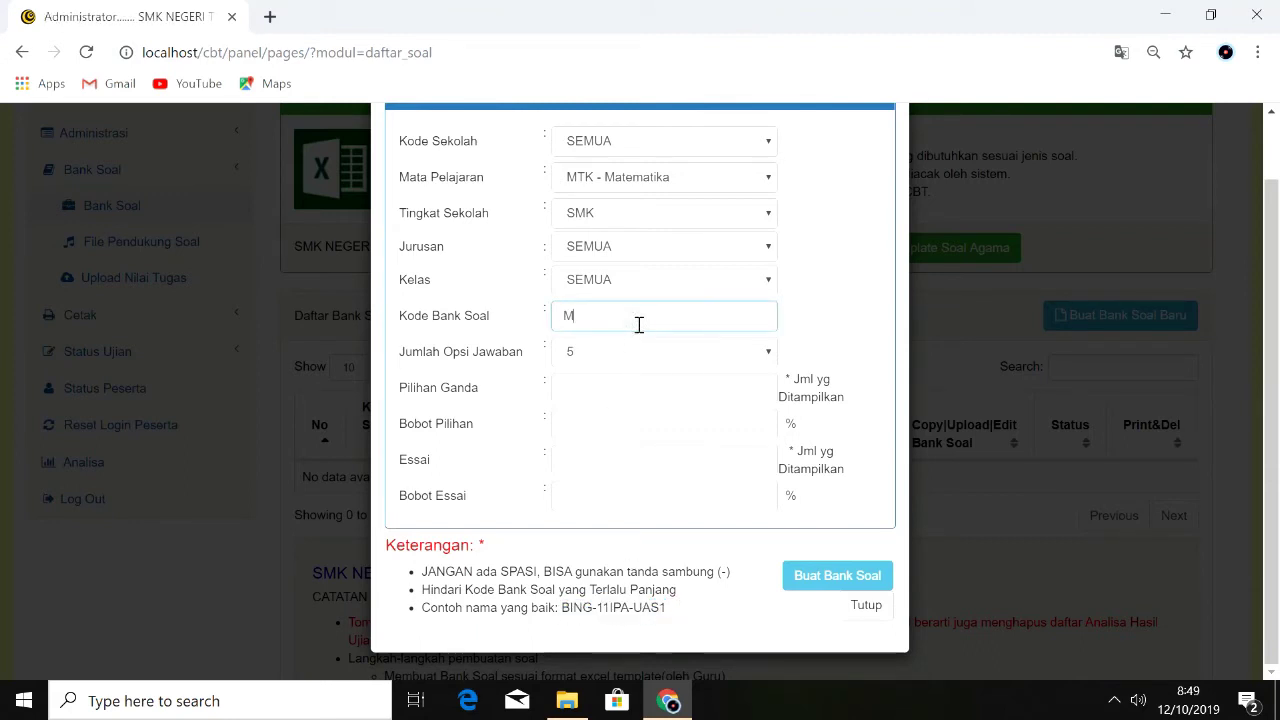
pyautogui.write('TK_UAS')
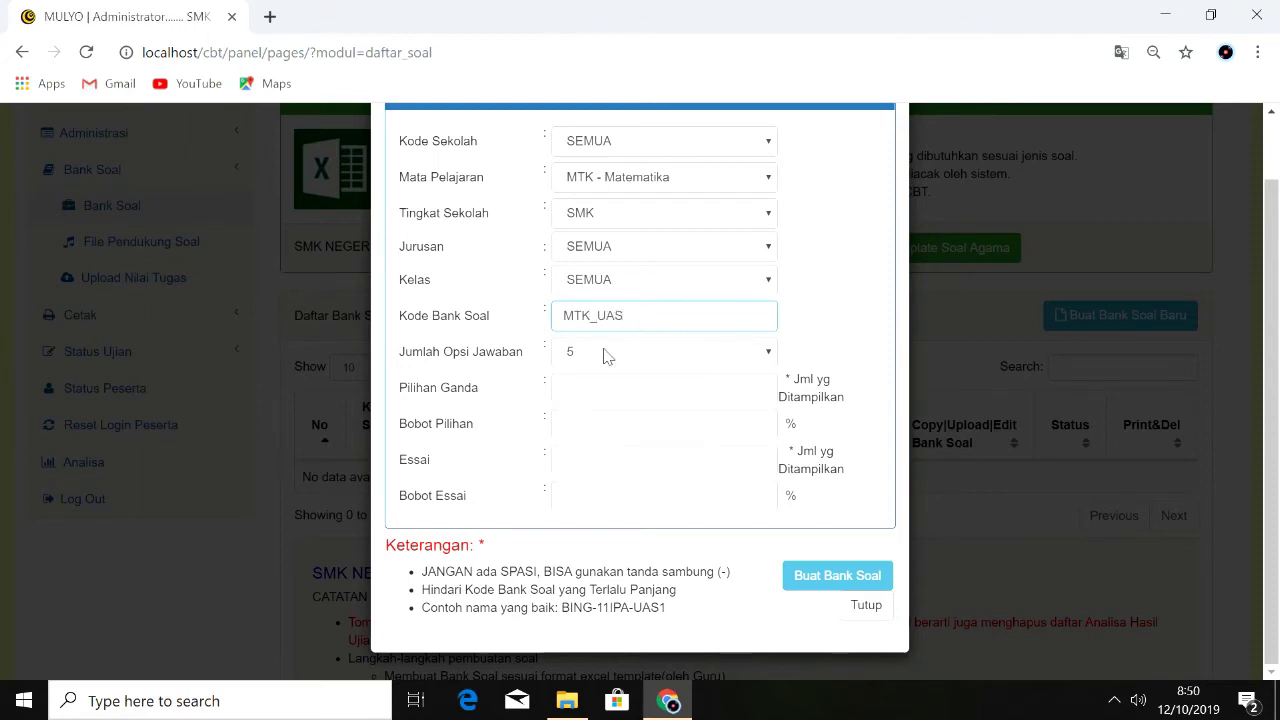
pyautogui.click(760, 358)
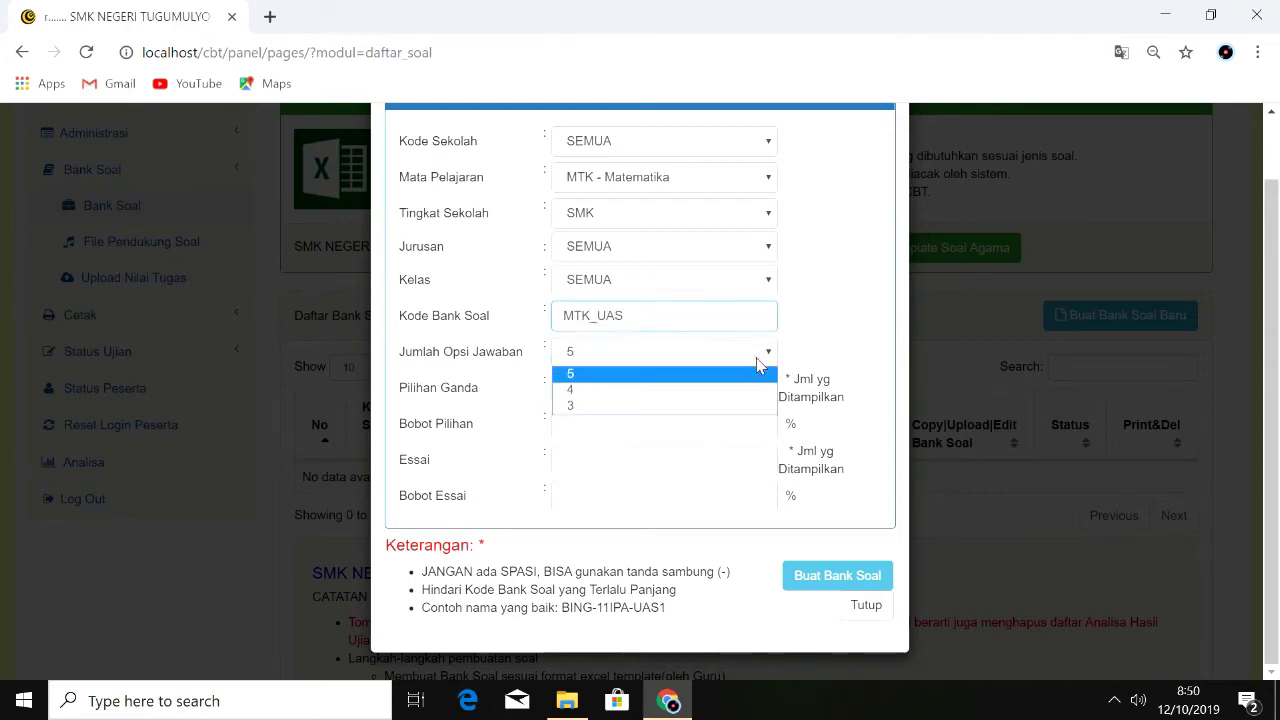